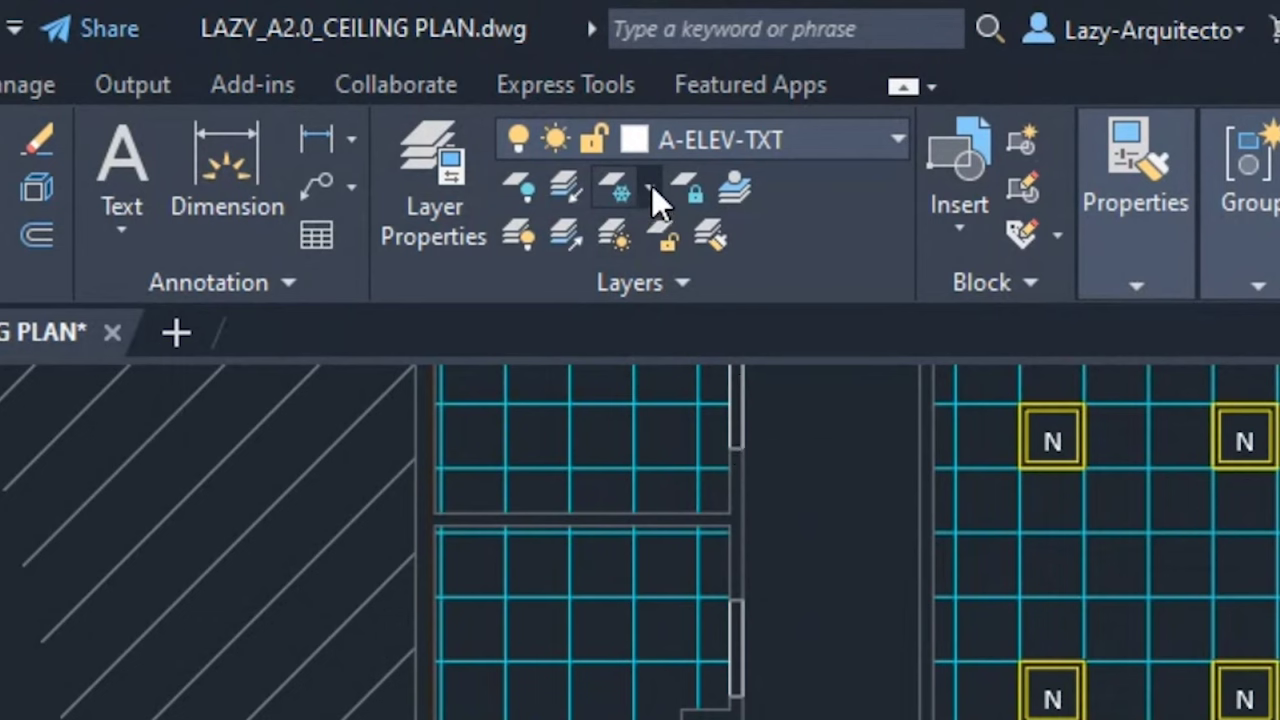
Freeze a picked fixture's layer, undo the freeze, and select the base xref in the plan.
{"action": "left_click", "coordinate": [651, 188]}
{"action": "left_click", "coordinate": [722, 252]}
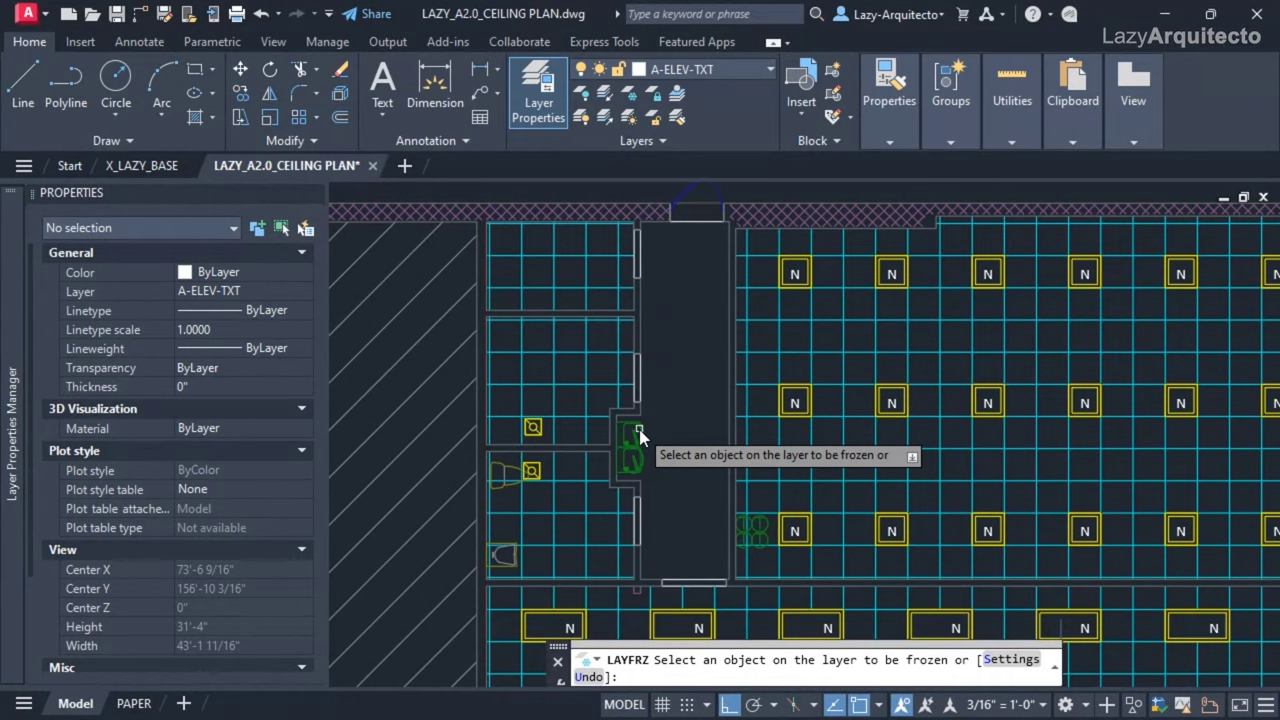
{"action": "left_click", "coordinate": [638, 436]}
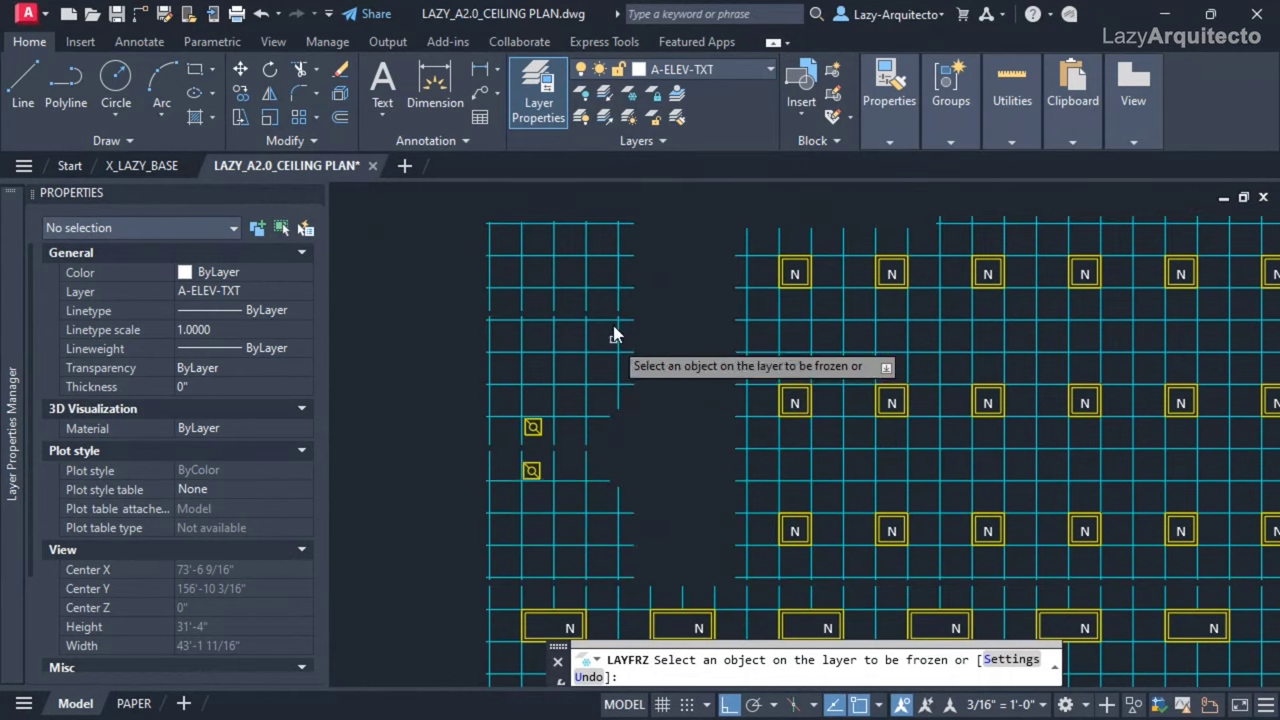
{"action": "key", "text": "Escape"}
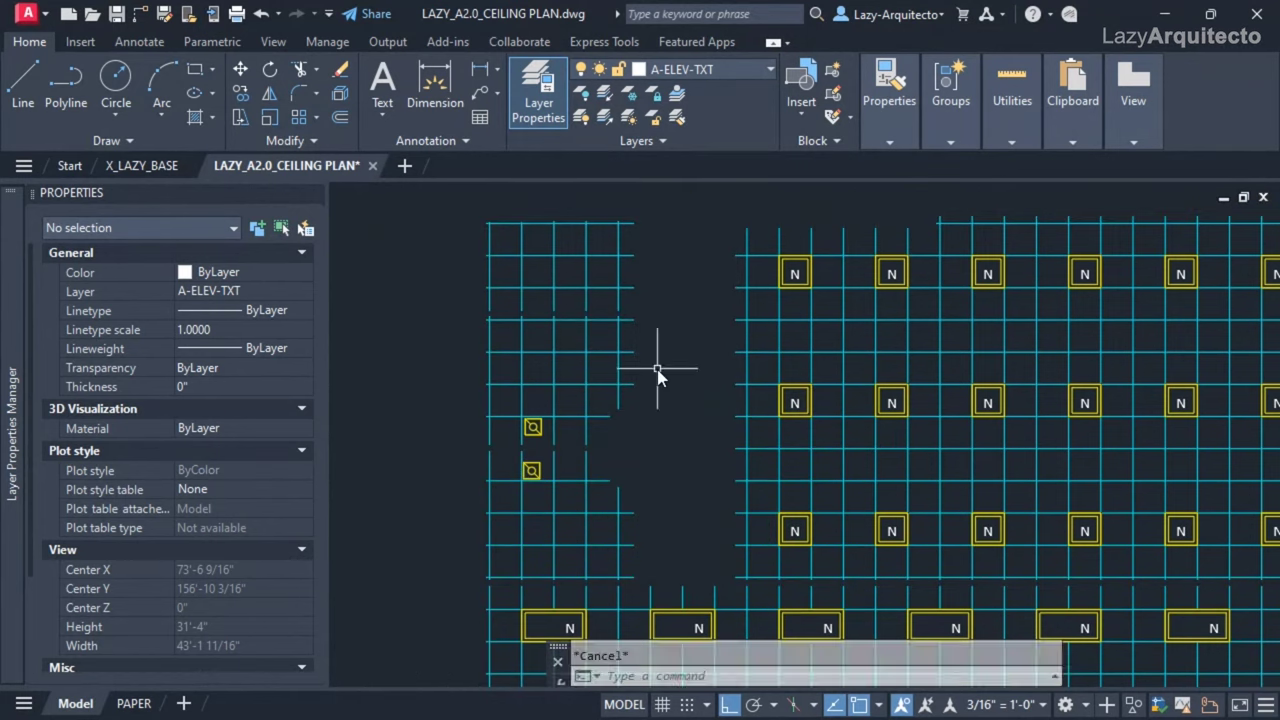
{"action": "key", "text": "ctrl+z"}
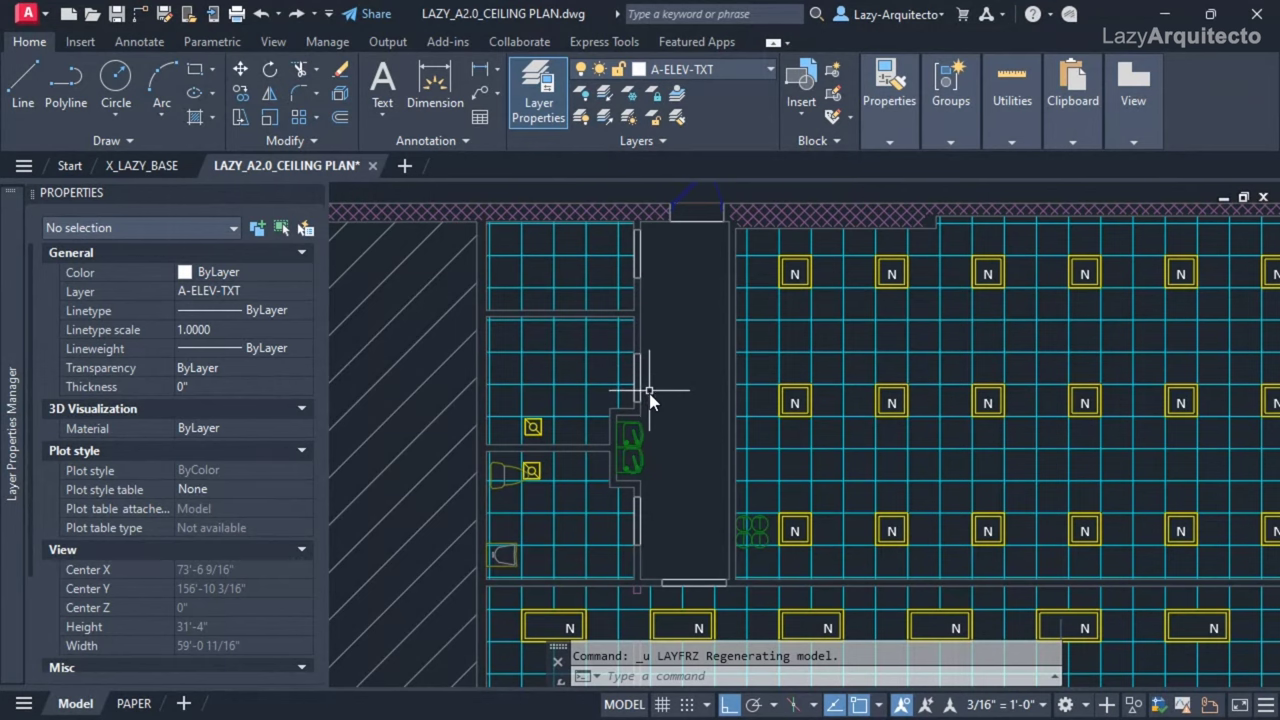
{"action": "left_click", "coordinate": [641, 441]}
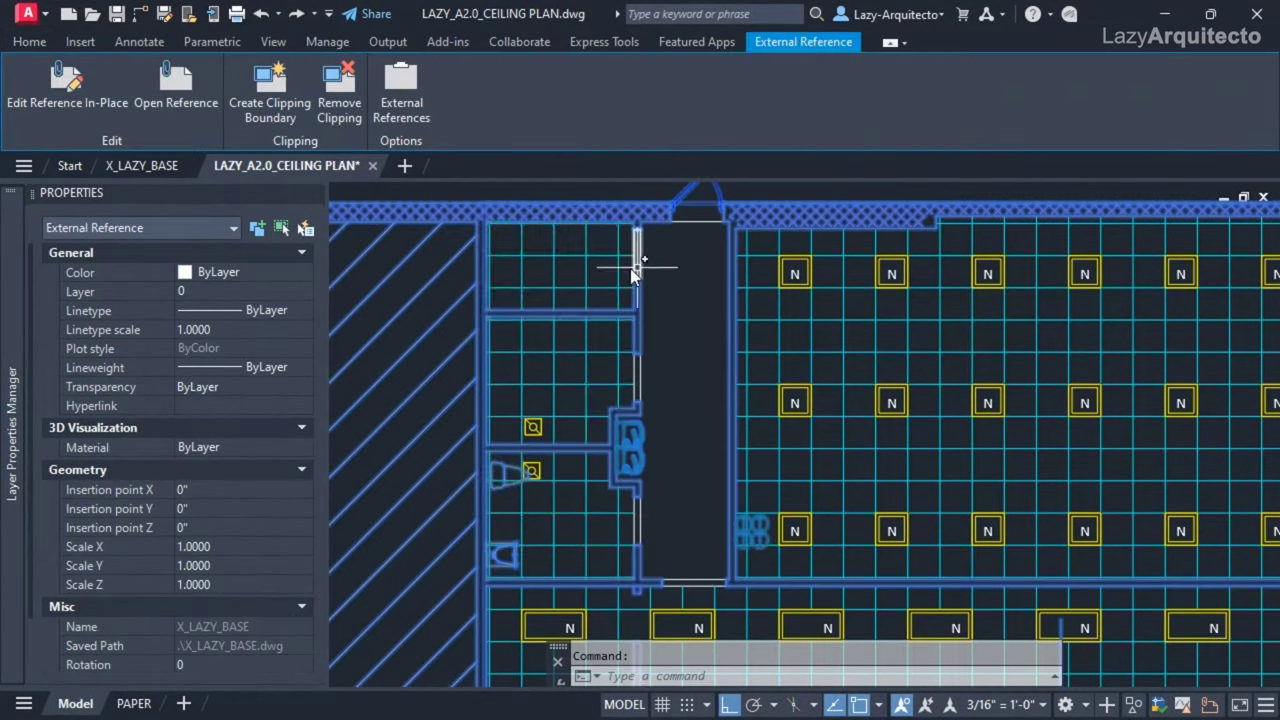
Open the X_LAZY_BASE reference drawing in its own tab.
{"action": "right_click", "coordinate": [641, 441]}
{"action": "left_click", "coordinate": [690, 231]}
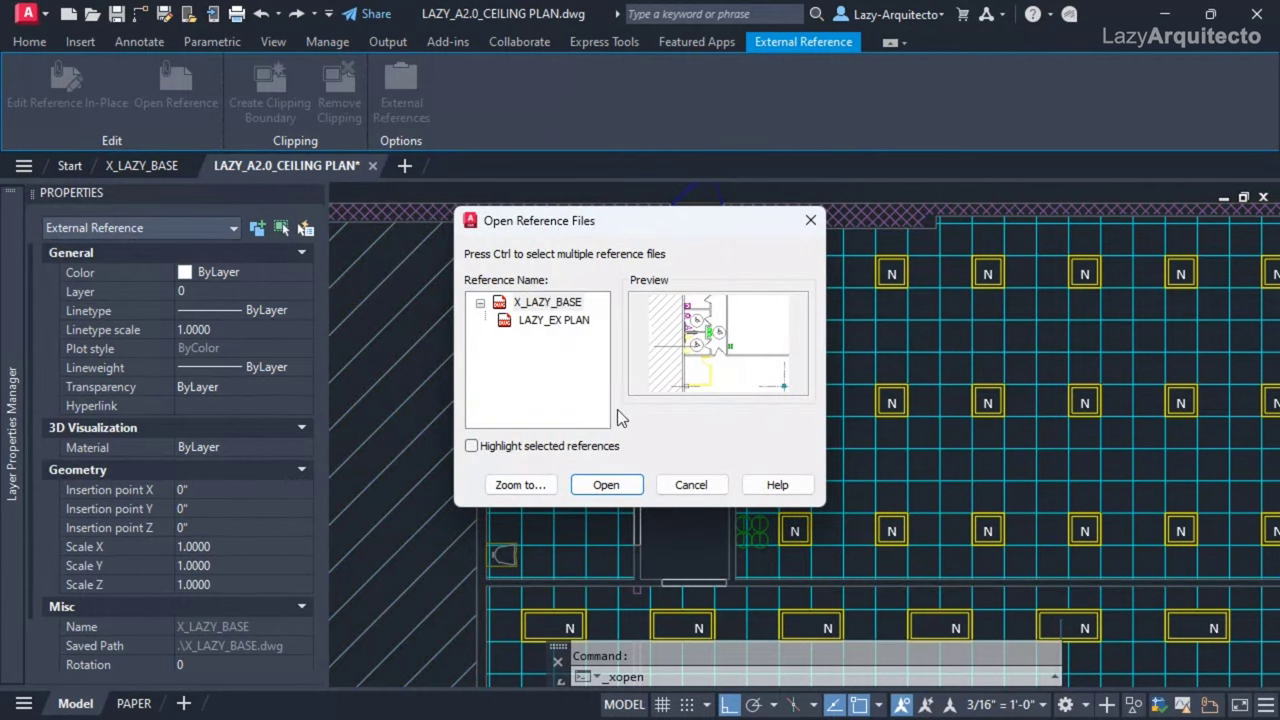
{"action": "left_click", "coordinate": [540, 304]}
{"action": "left_click", "coordinate": [604, 476]}
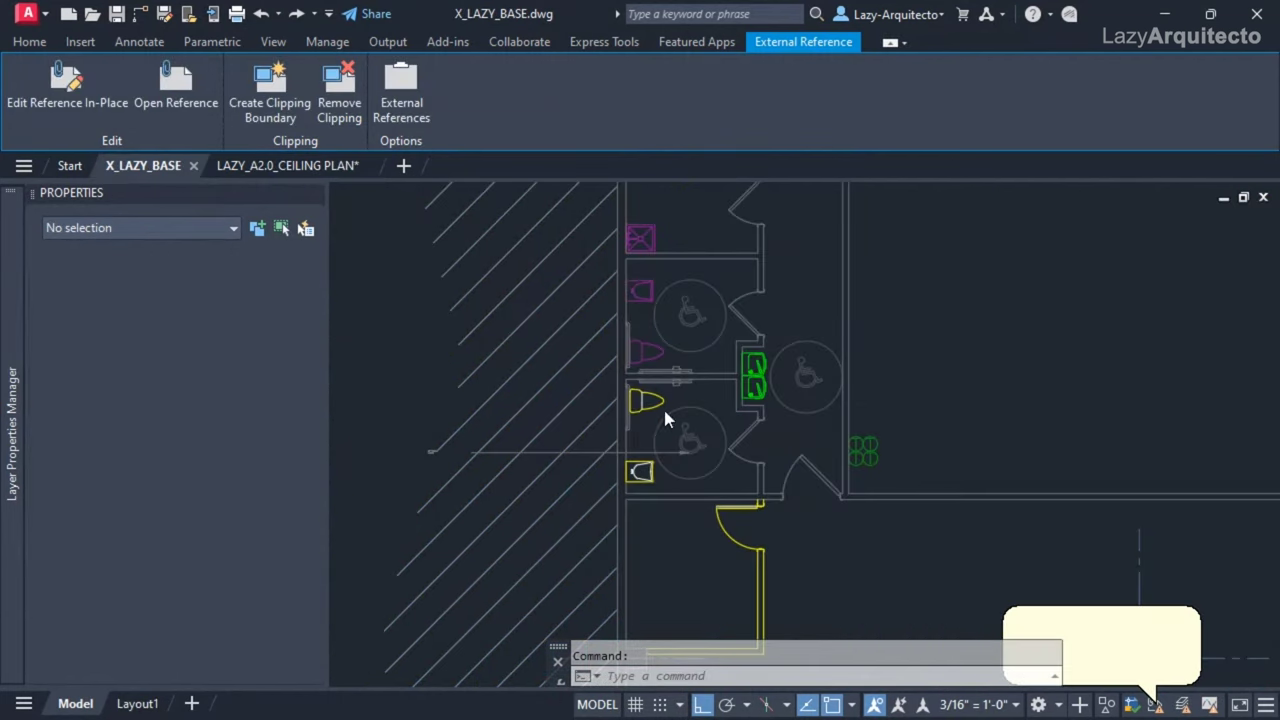
Inspect the green and cyan plumbing fixture blocks, then return to the LAZY_A2.0_CEILING PLAN tab.
{"action": "left_click", "coordinate": [754, 380]}
{"action": "key", "text": "Escape"}
{"action": "scroll", "coordinate": [754, 403], "scroll_direction": "up", "scroll_amount": 4}
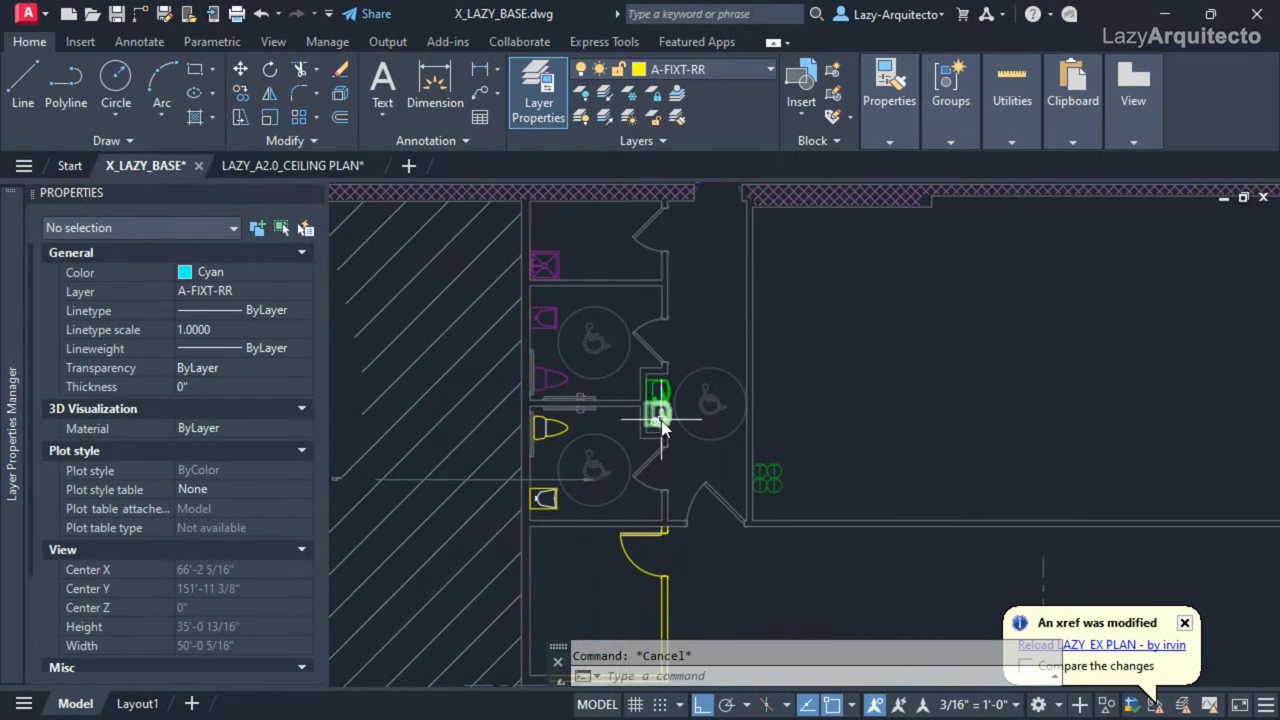
{"action": "left_click", "coordinate": [674, 400]}
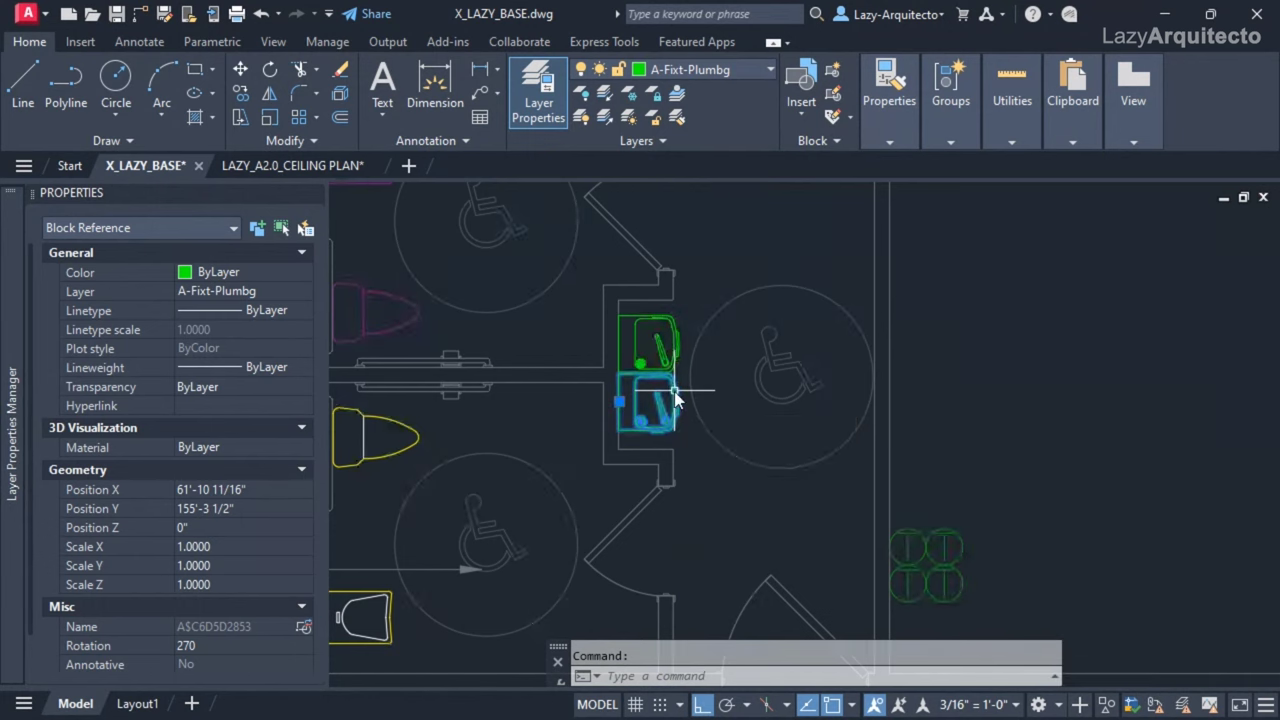
{"action": "scroll", "coordinate": [660, 400], "scroll_direction": "down", "scroll_amount": 2}
{"action": "key", "text": "Escape"}
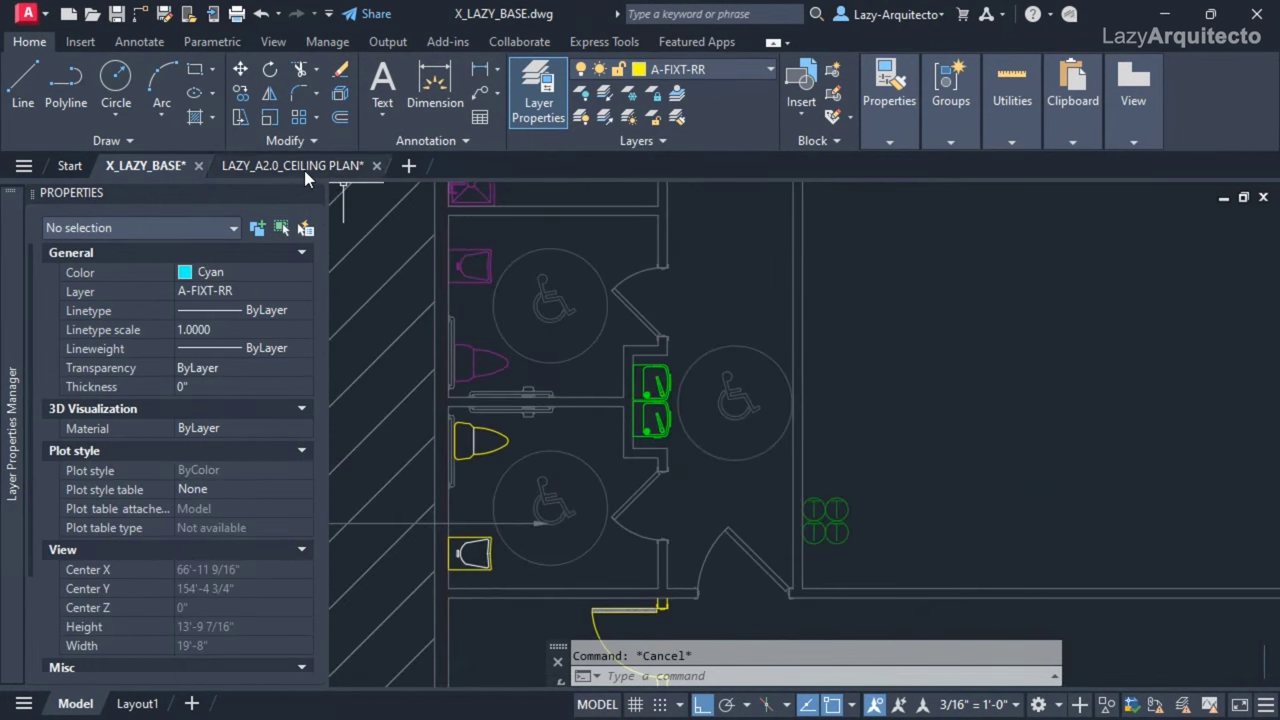
{"action": "left_click", "coordinate": [292, 166]}
{"action": "type", "text": "CUI"}
{"action": "key", "text": "Escape"}
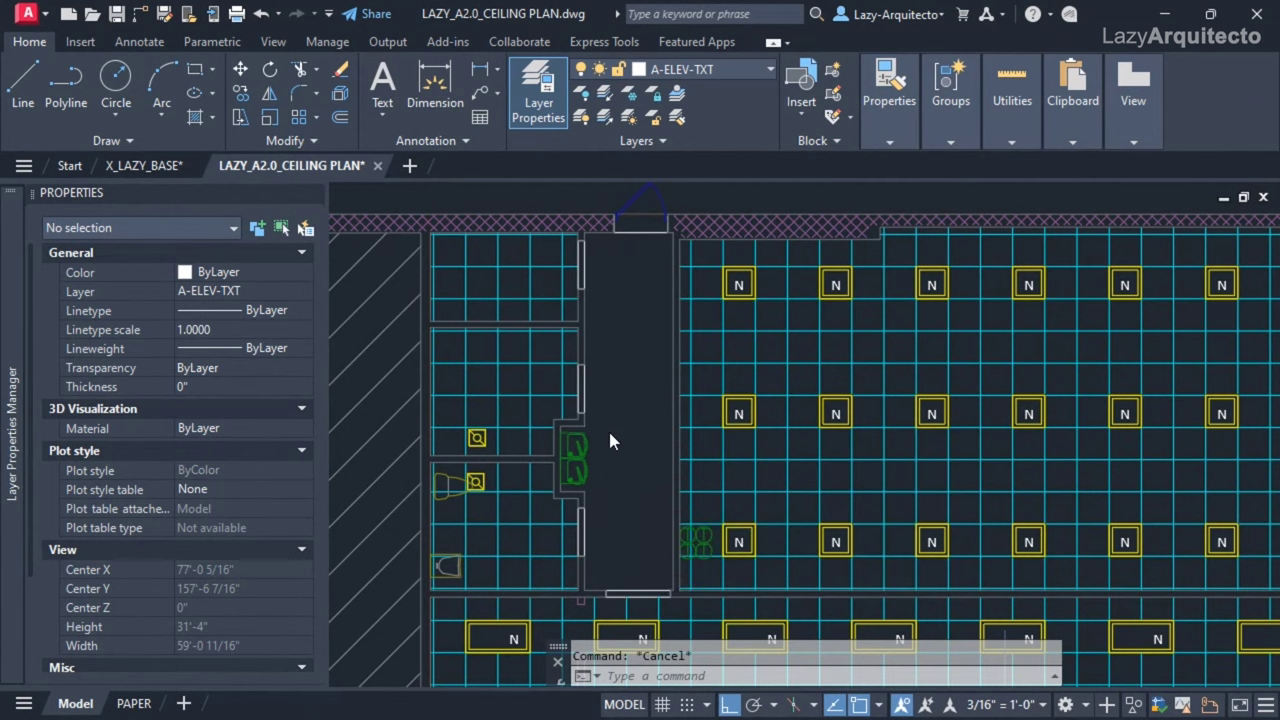
Open the CUI editor, duplicate Drafting & Annotation Default and set the copy current.
{"action": "type", "text": "cui"}
{"action": "key", "text": "Return"}
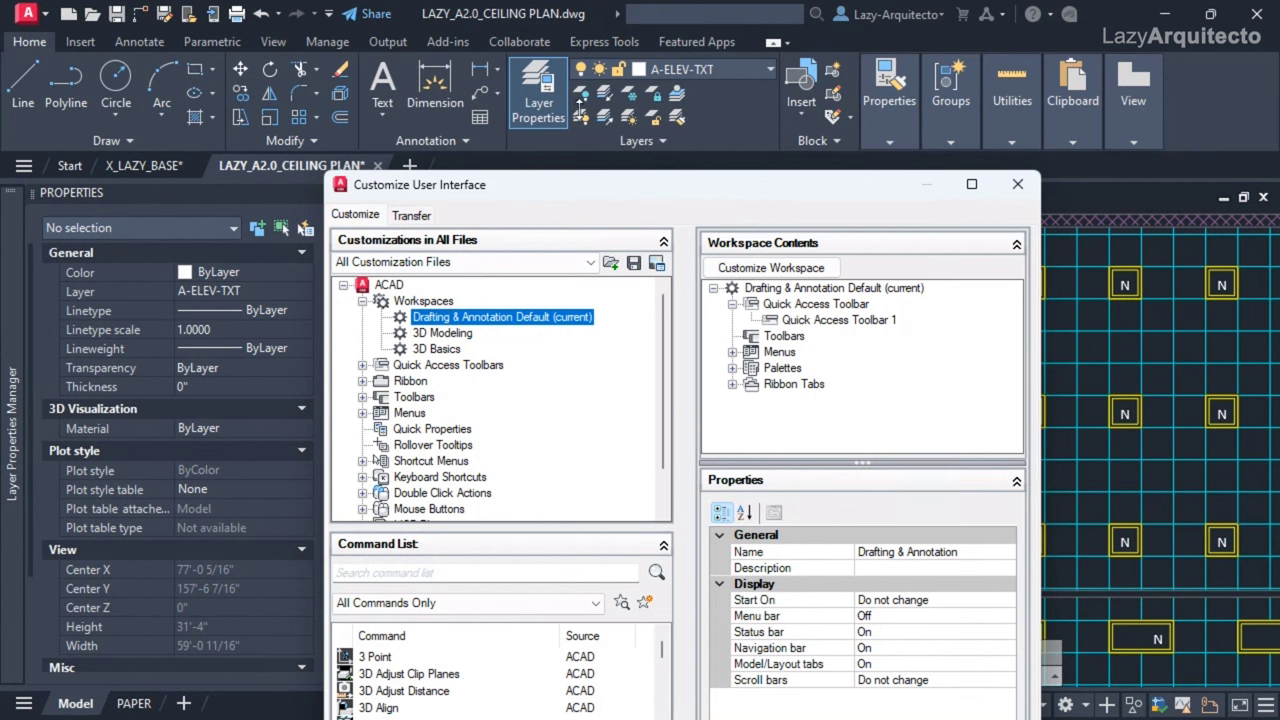
{"action": "right_click", "coordinate": [521, 318]}
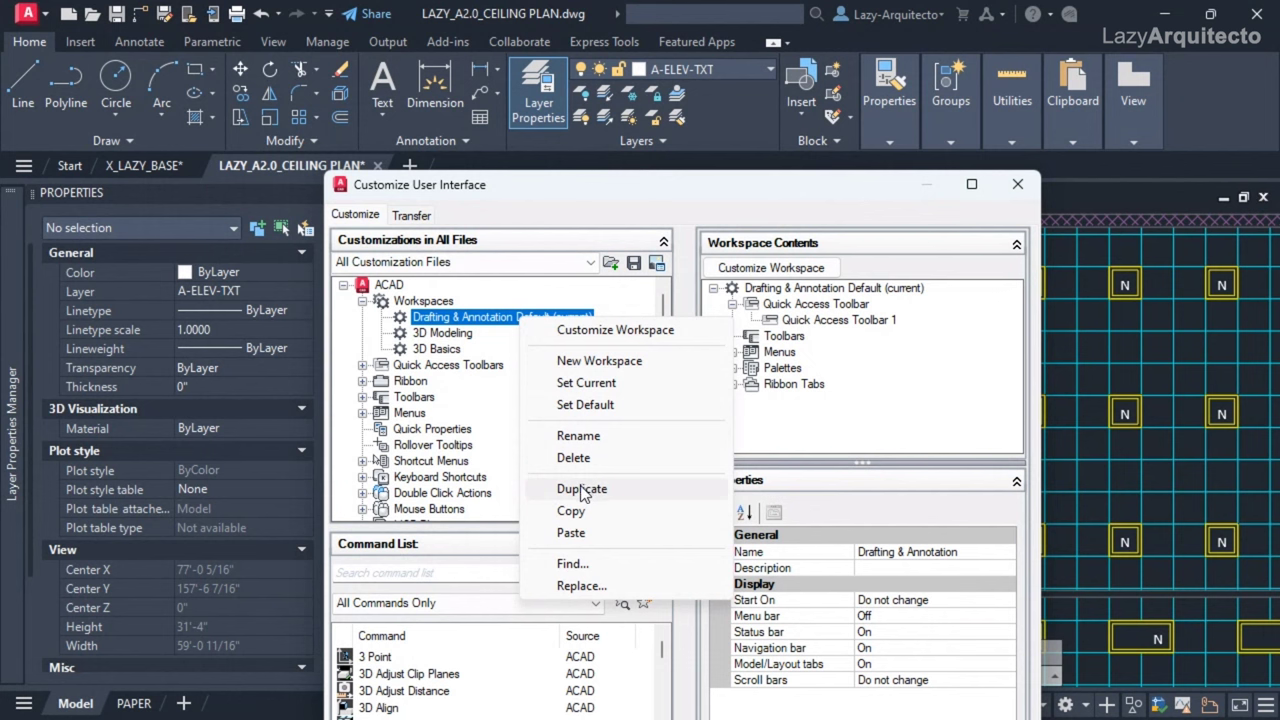
{"action": "left_click", "coordinate": [523, 325]}
{"action": "right_click", "coordinate": [523, 325]}
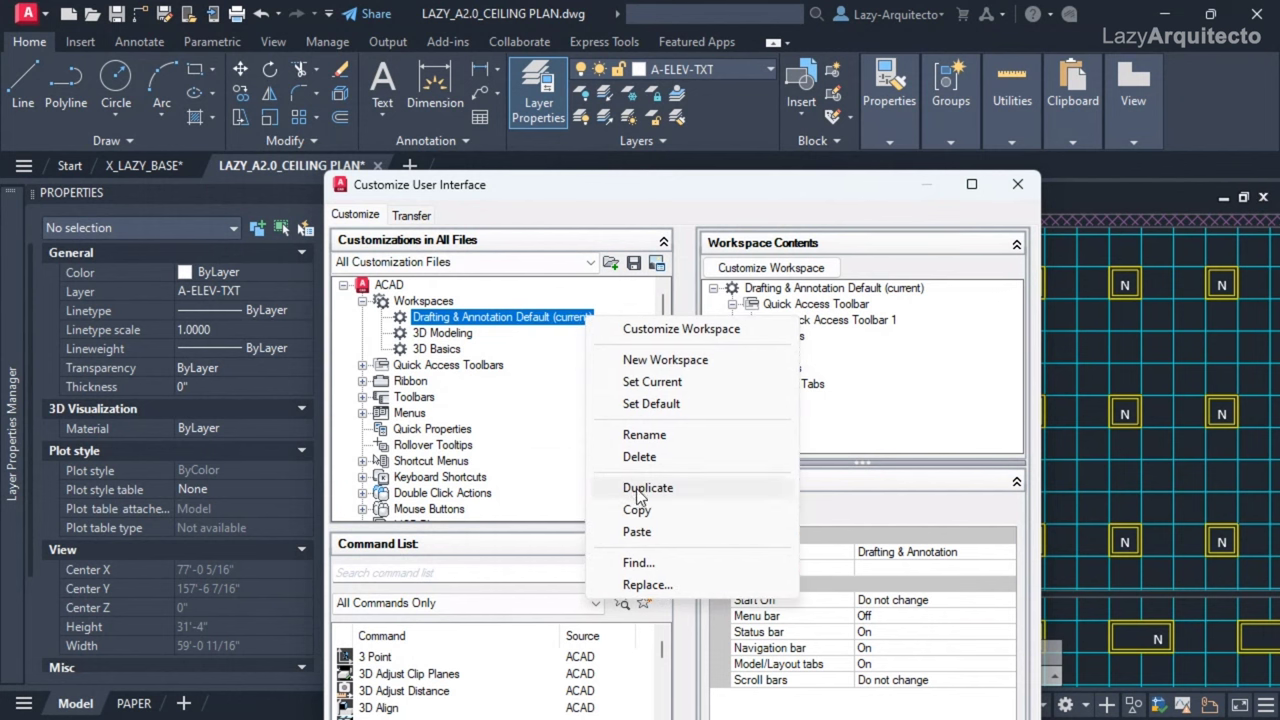
{"action": "left_click", "coordinate": [637, 489]}
{"action": "right_click", "coordinate": [510, 334]}
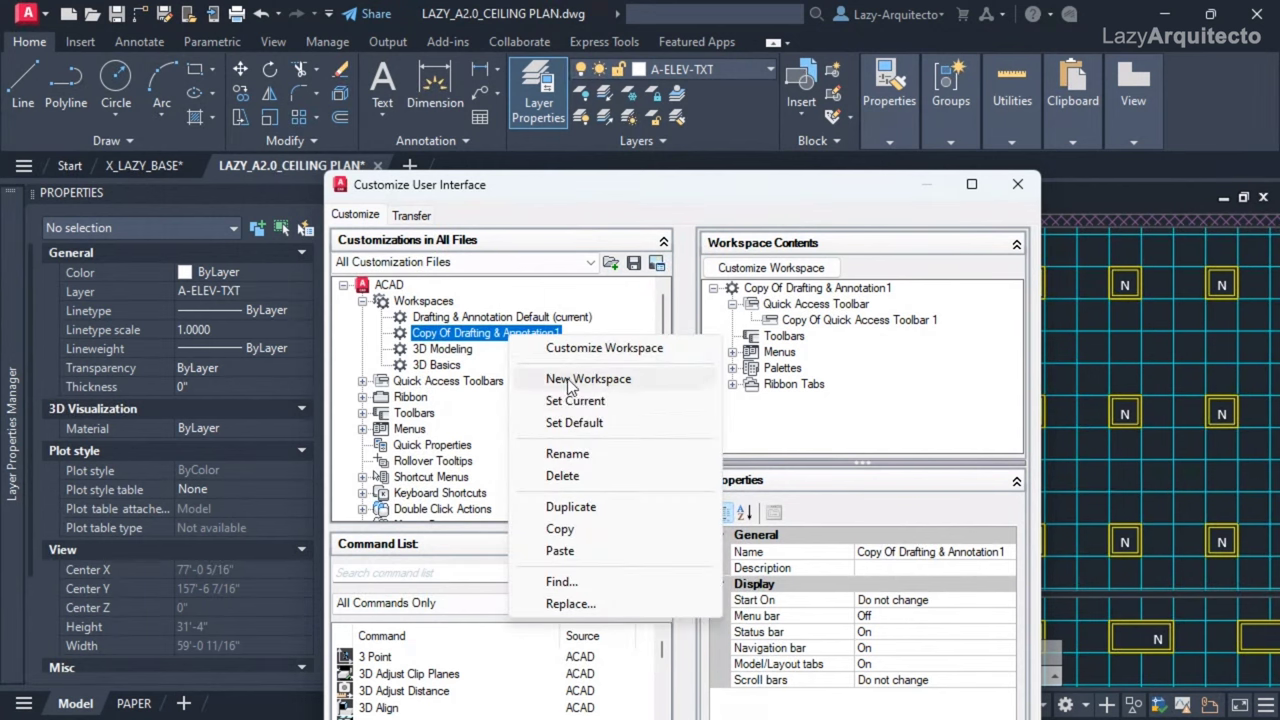
{"action": "left_click", "coordinate": [576, 401]}
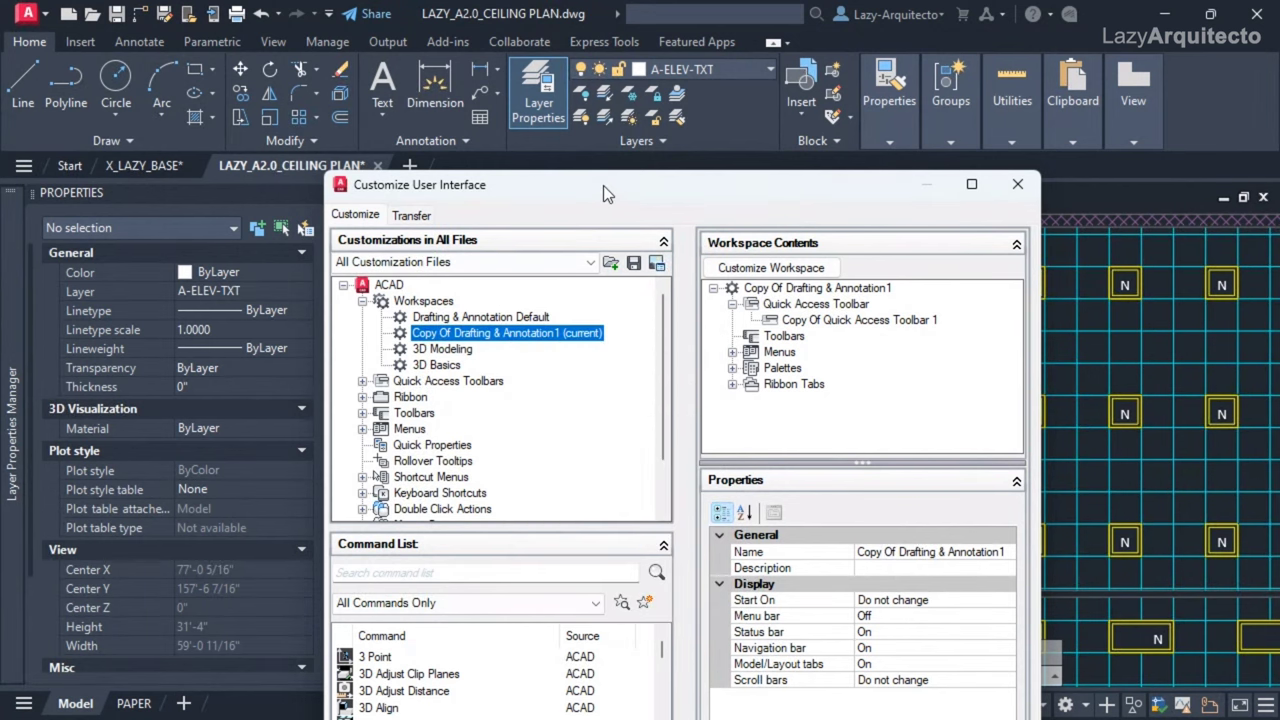
Keep Drafting & Annotation Default set as the default workspace.
{"action": "left_click_drag", "start_coordinate": [603, 185], "coordinate": [614, 78]}
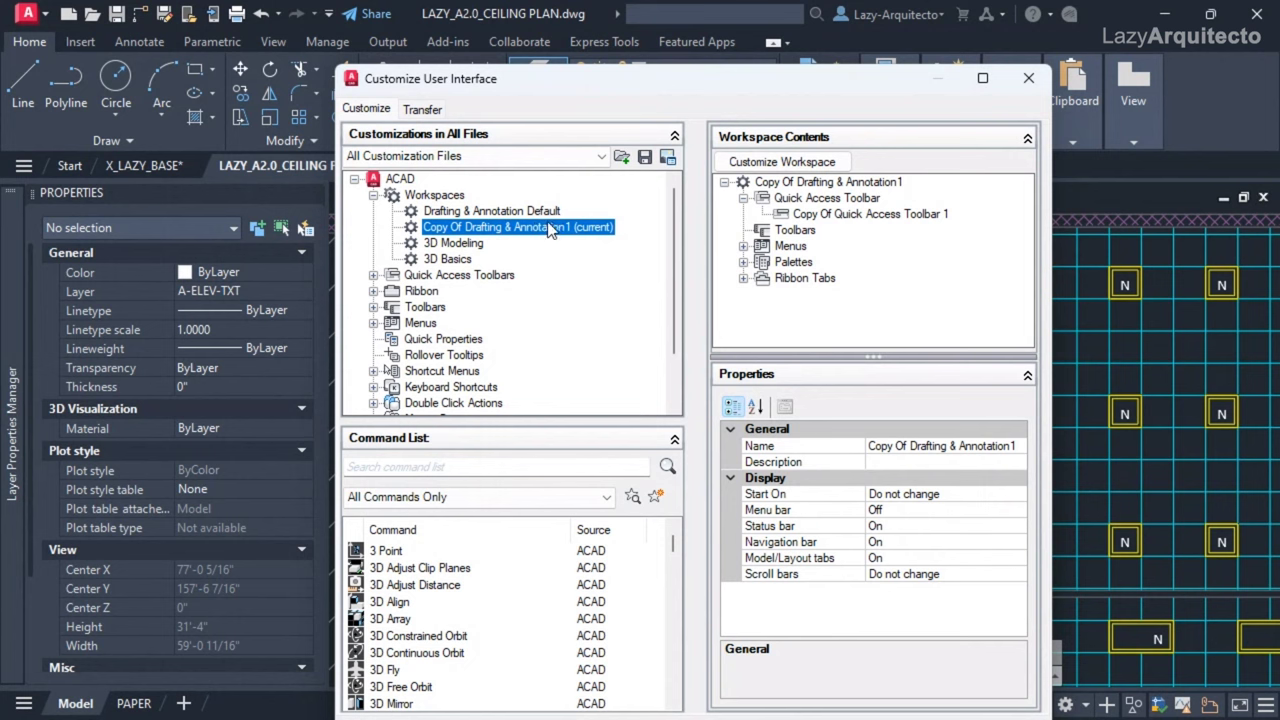
{"action": "left_click_drag", "start_coordinate": [588, 77], "coordinate": [584, 170]}
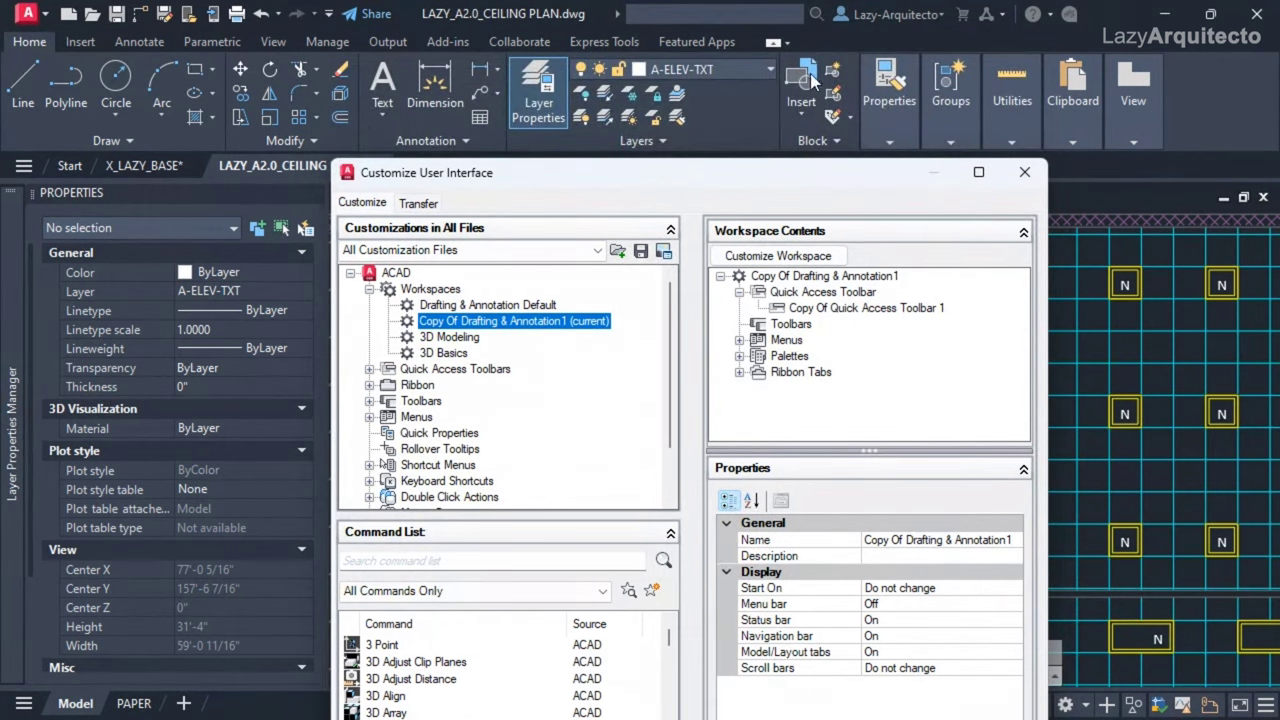
{"action": "mouse_move", "coordinate": [616, 167]}
{"action": "left_mouse_down"}
{"action": "mouse_move", "coordinate": [612, 134]}
{"action": "mouse_move", "coordinate": [606, 190]}
{"action": "left_mouse_up"}
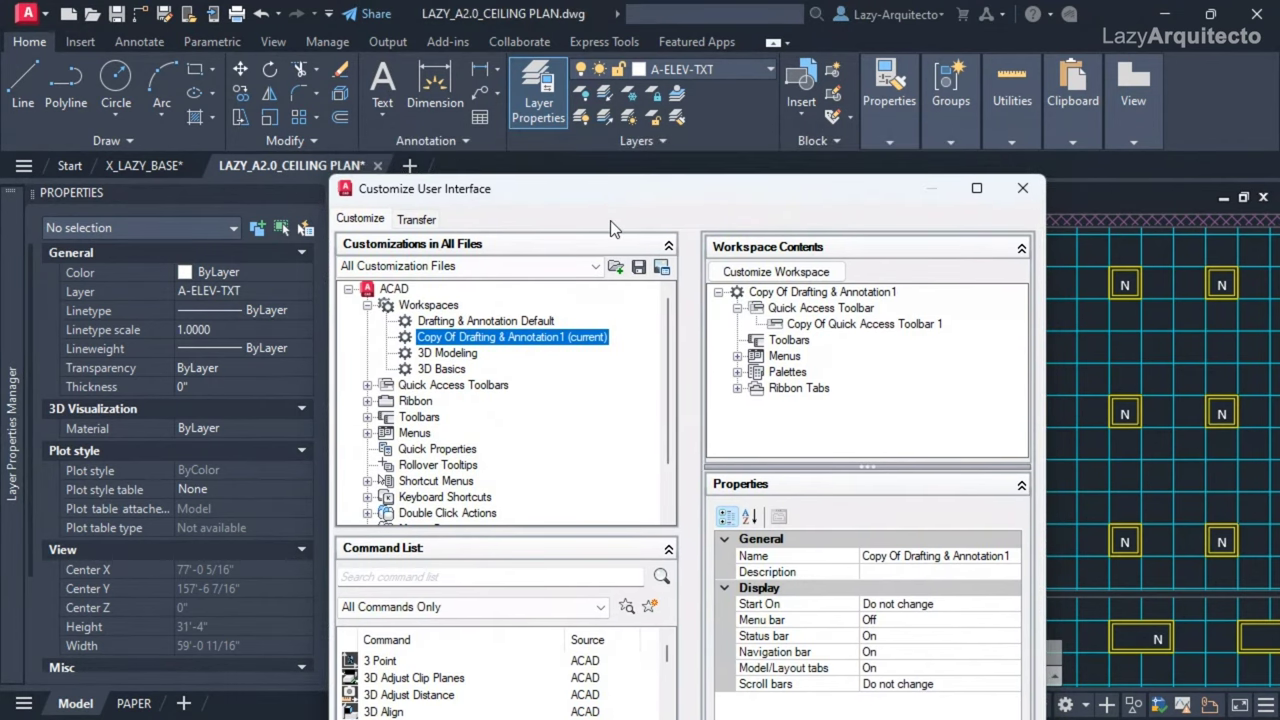
{"action": "left_click", "coordinate": [491, 324]}
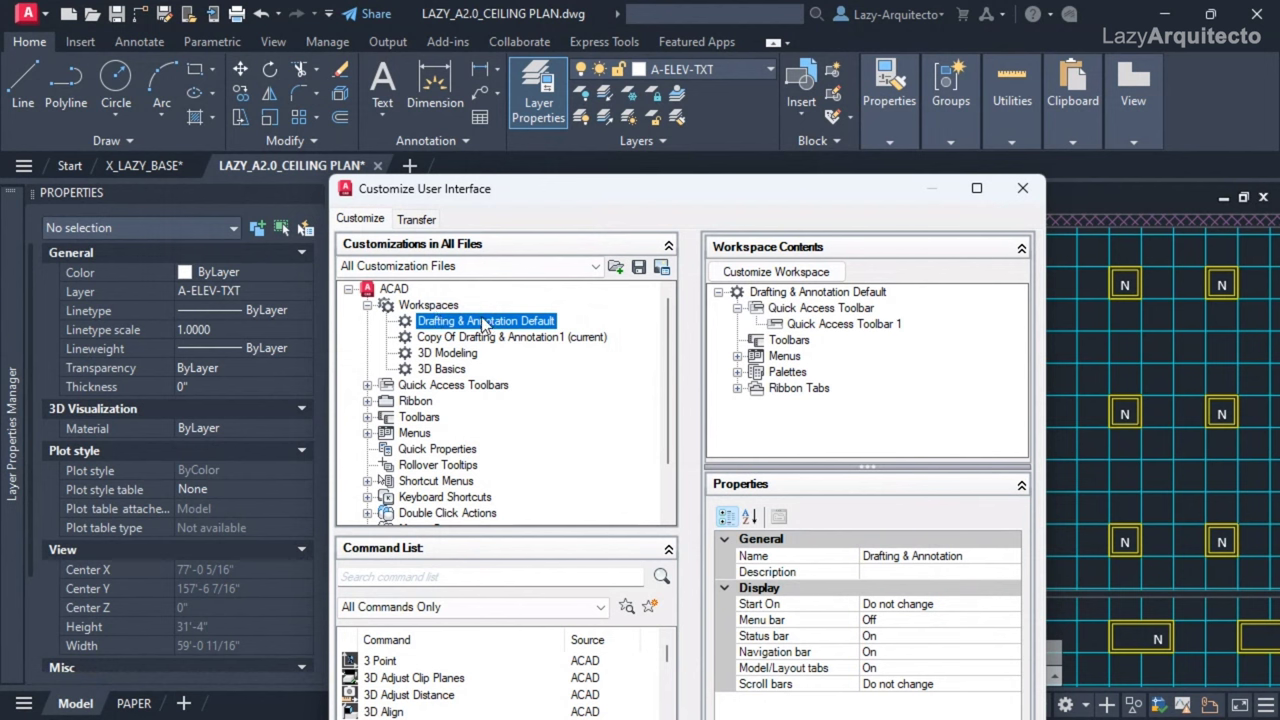
{"action": "right_click", "coordinate": [492, 322]}
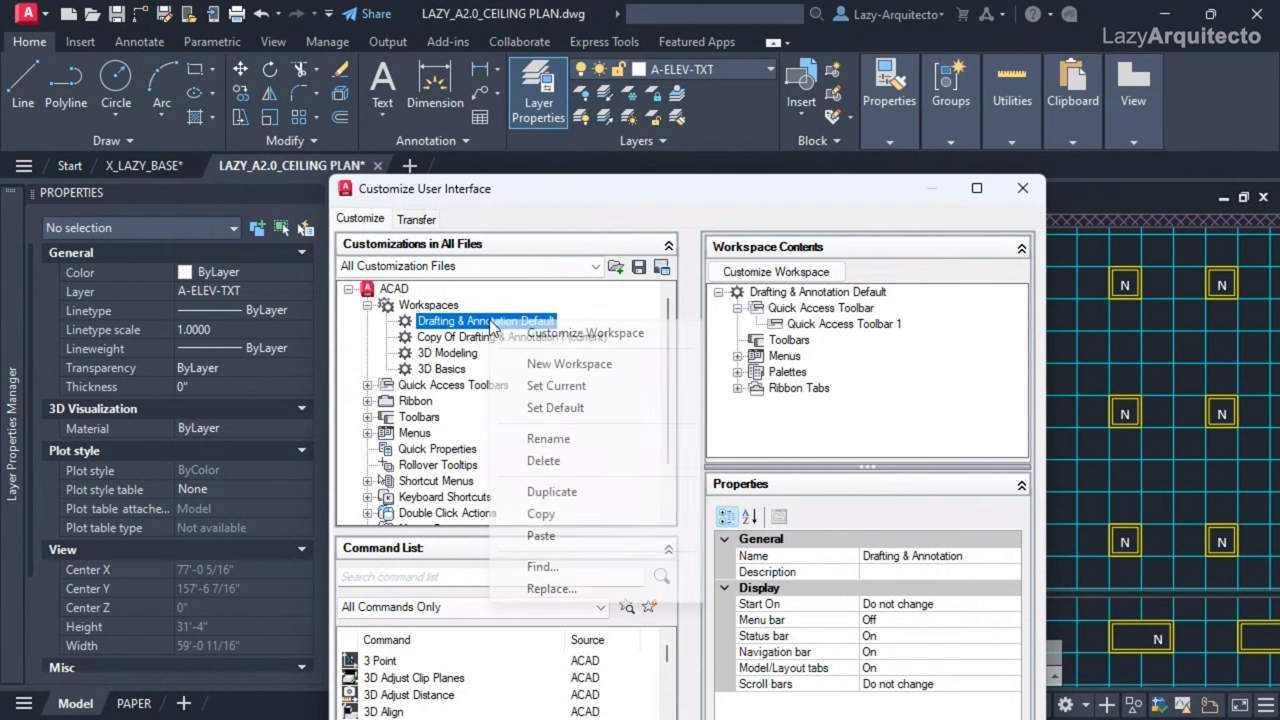
{"action": "left_click", "coordinate": [555, 408]}
{"action": "mouse_move", "coordinate": [630, 188]}
{"action": "left_mouse_down"}
{"action": "mouse_move", "coordinate": [652, 126]}
{"action": "mouse_move", "coordinate": [635, 165]}
{"action": "mouse_move", "coordinate": [645, 173]}
{"action": "left_mouse_up"}
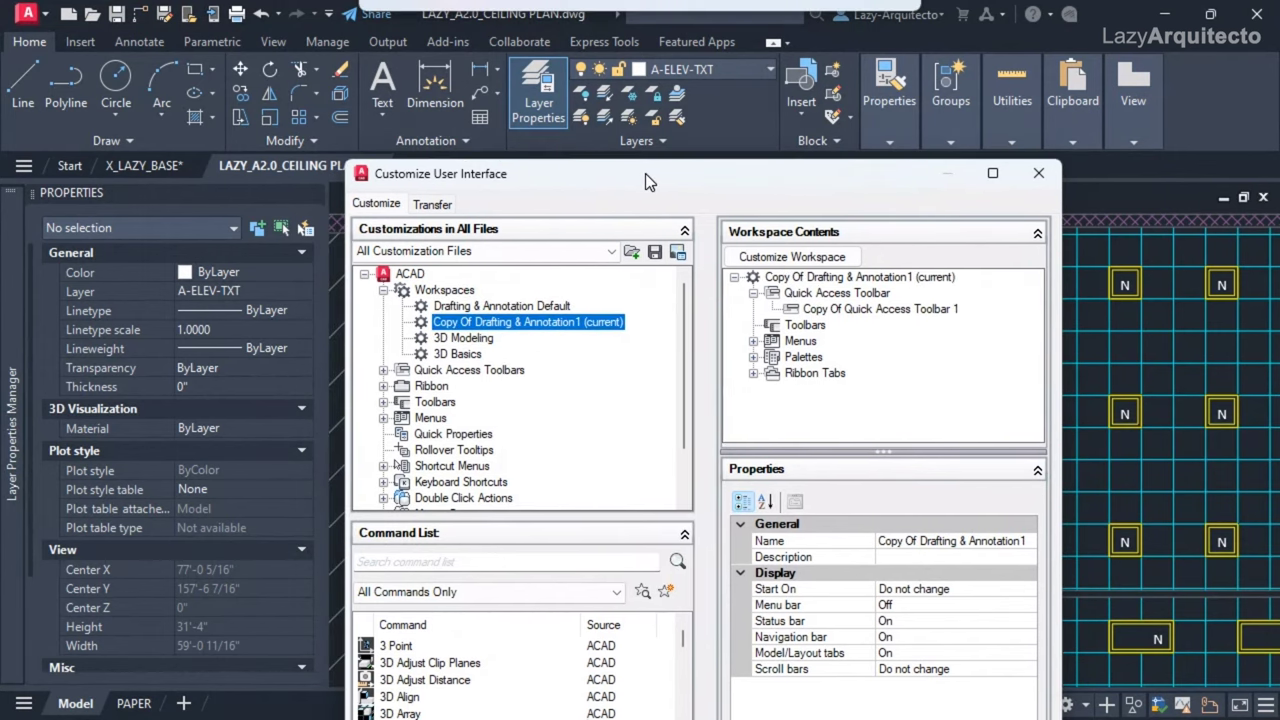
Expand Ribbon > Panels in the CUI tree and select the Home - Layers panel.
{"action": "left_click", "coordinate": [383, 386]}
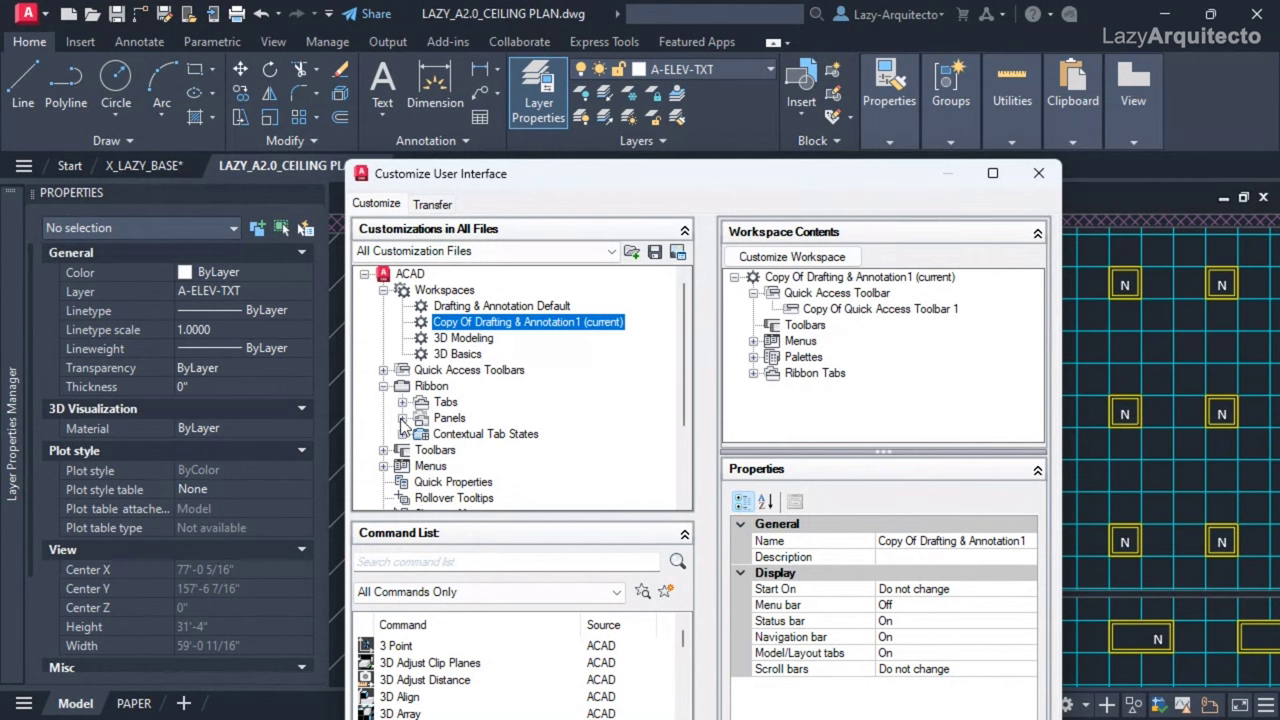
{"action": "left_click", "coordinate": [401, 418]}
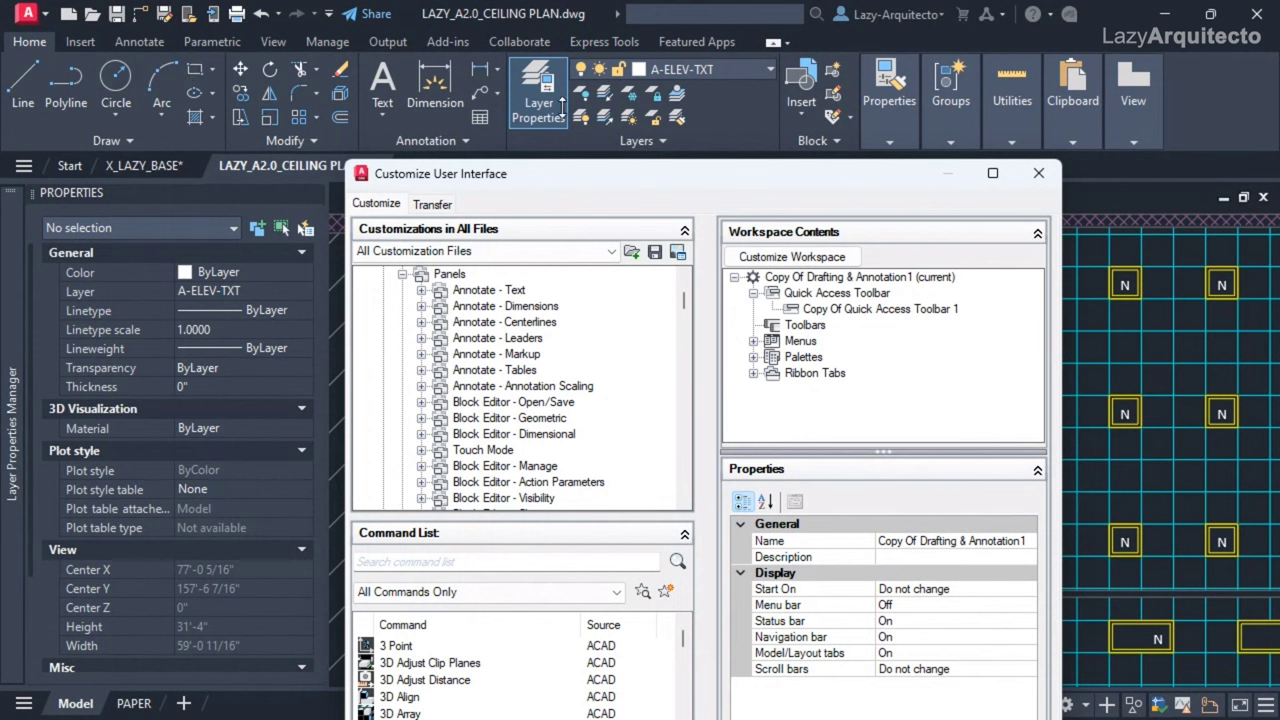
{"action": "left_click_drag", "start_coordinate": [586, 171], "coordinate": [599, 146]}
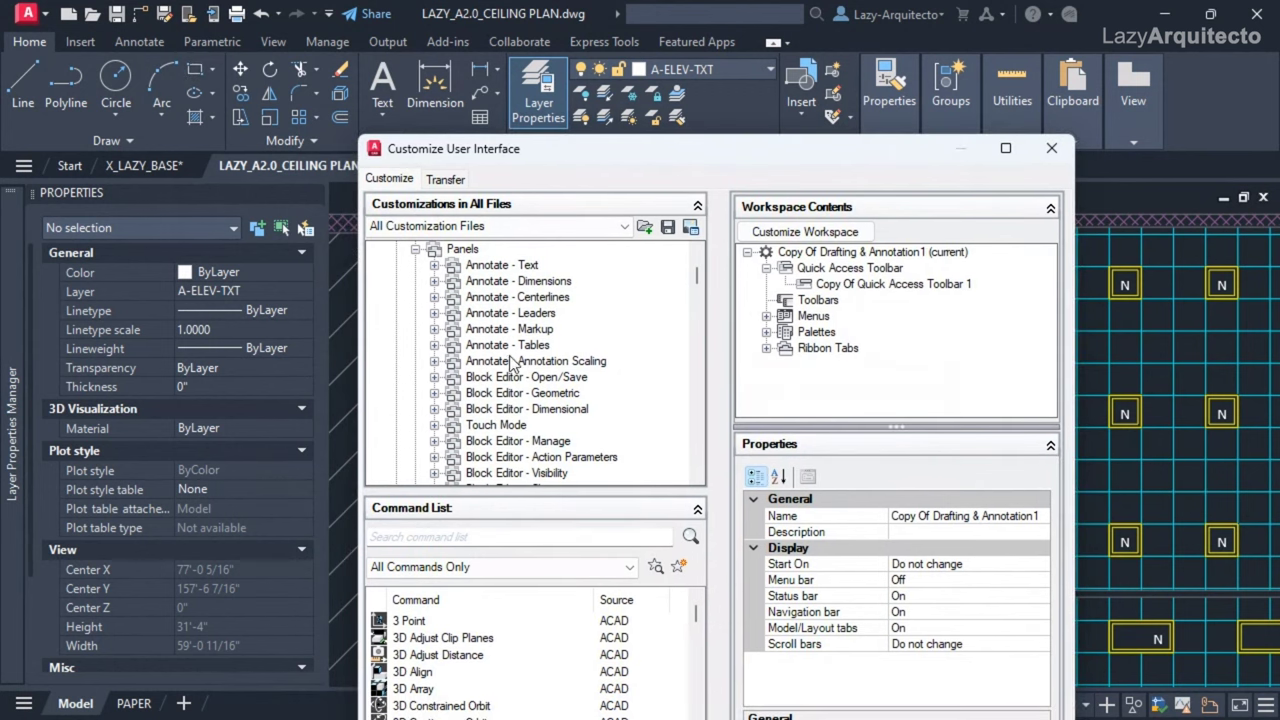
{"action": "scroll", "coordinate": [510, 362], "scroll_direction": "down", "scroll_amount": 6}
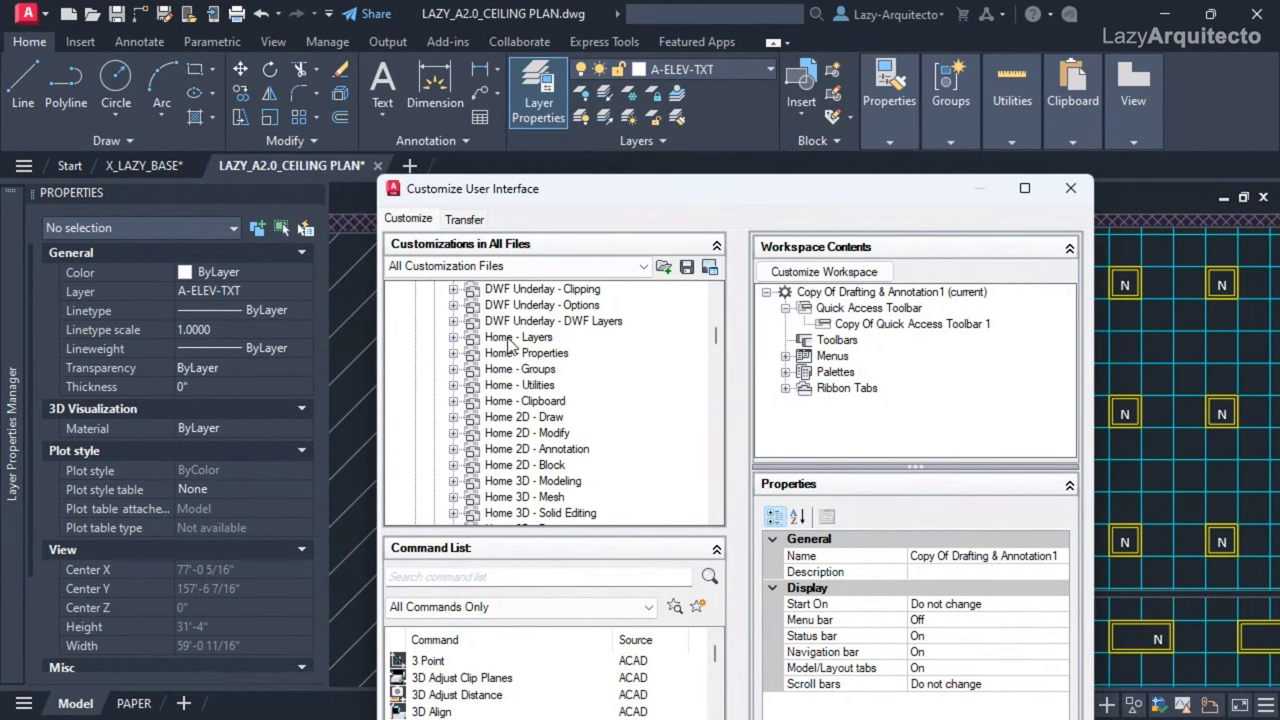
{"action": "left_click", "coordinate": [505, 340]}
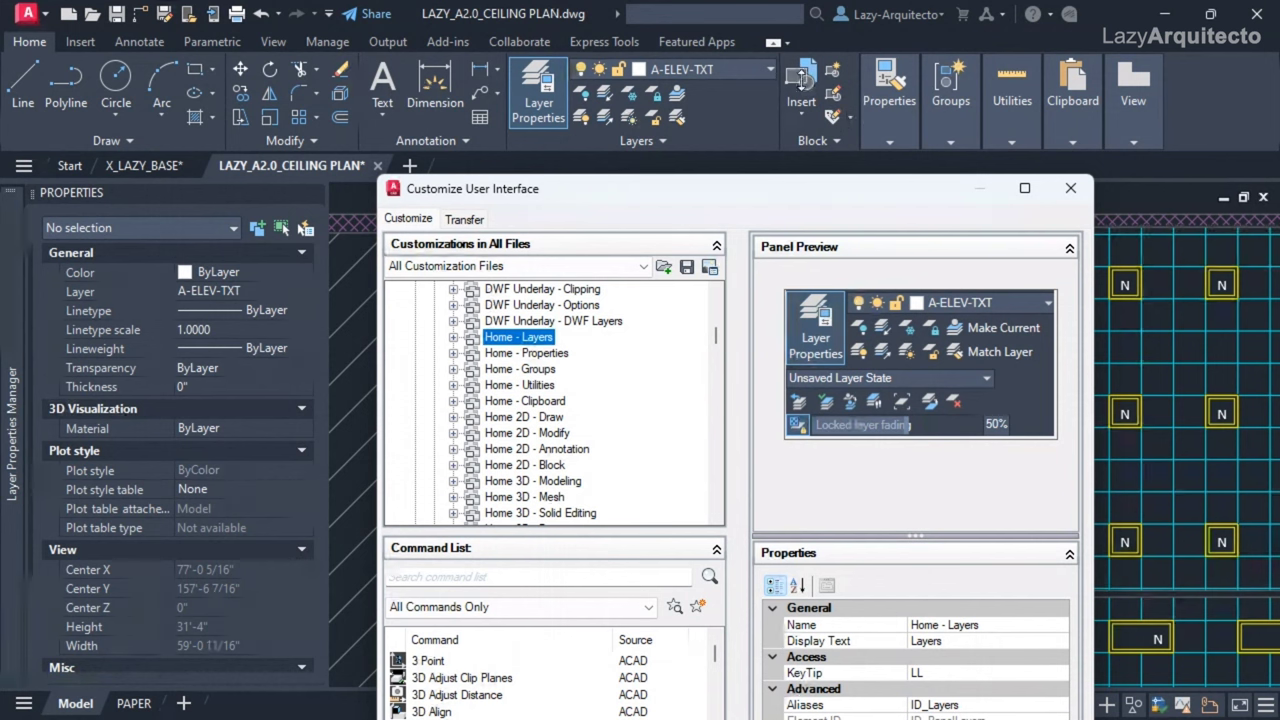
Expand Home - Layers, then find and select the Home 2D - Block panel in the tree.
{"action": "scroll", "coordinate": [487, 390], "scroll_direction": "up", "scroll_amount": 2}
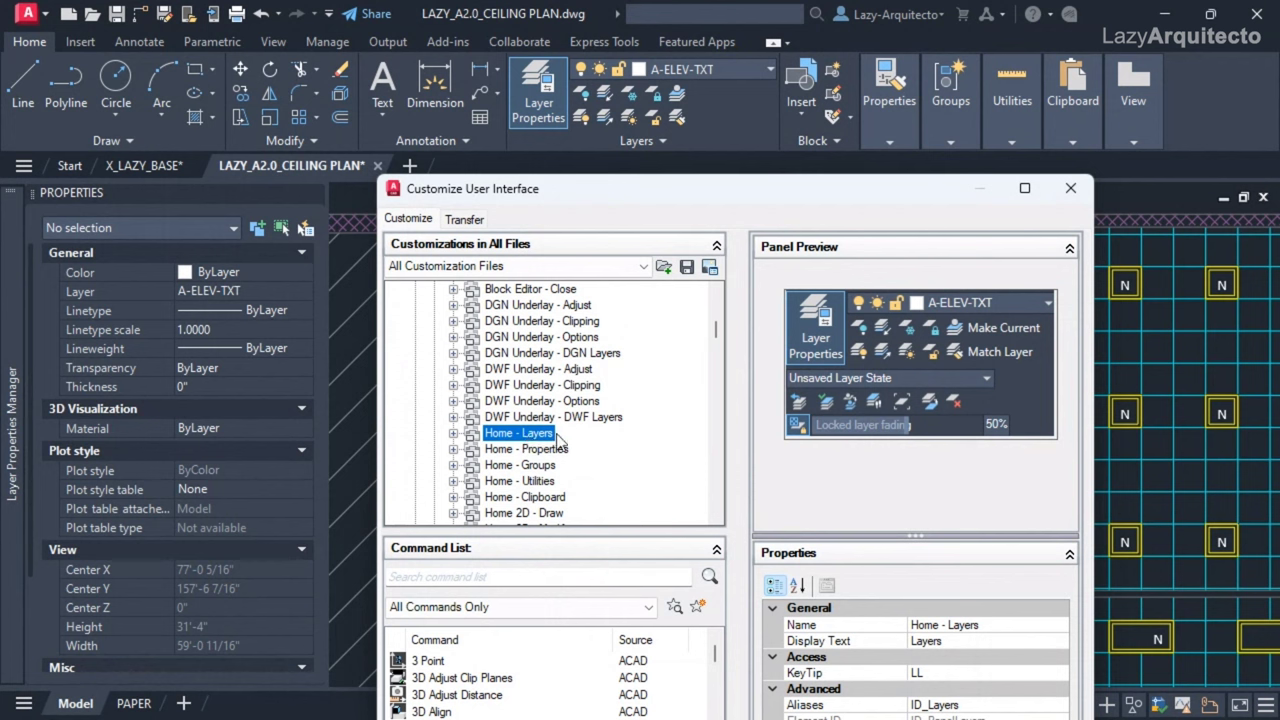
{"action": "left_click", "coordinate": [453, 434]}
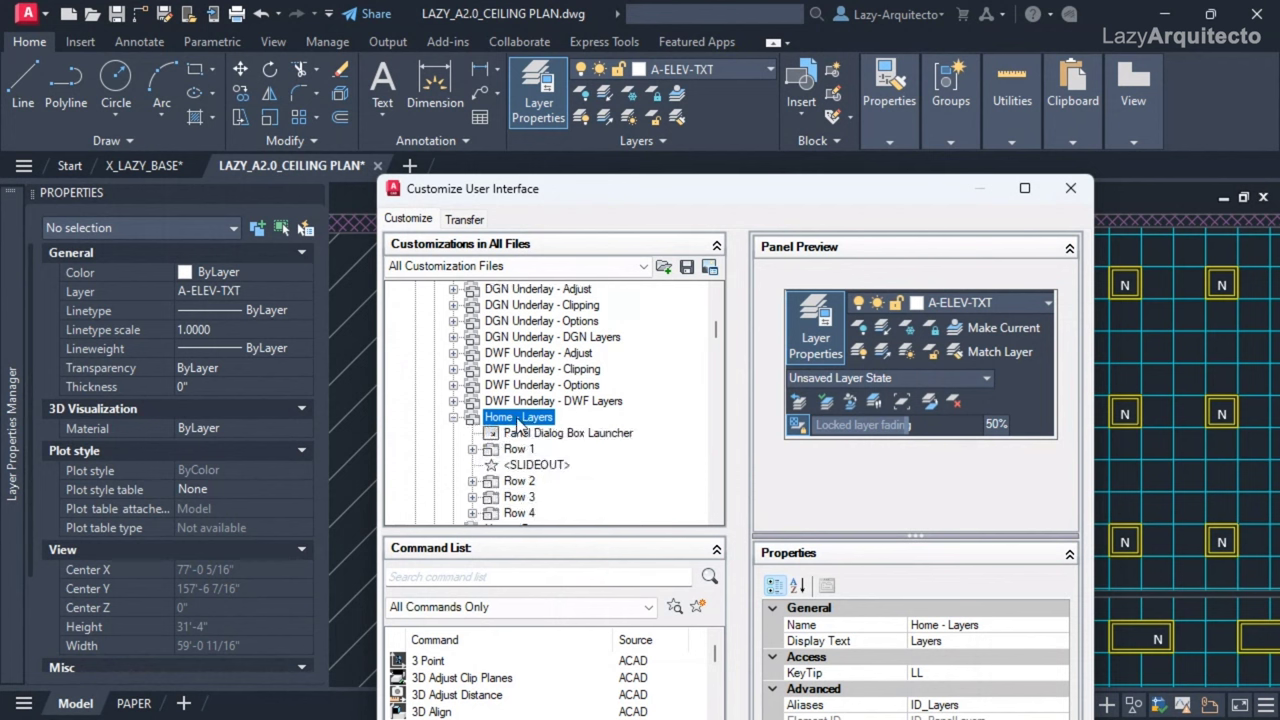
{"action": "scroll", "coordinate": [521, 424], "scroll_direction": "down", "scroll_amount": 4}
{"action": "scroll", "coordinate": [521, 424], "scroll_direction": "up", "scroll_amount": 3}
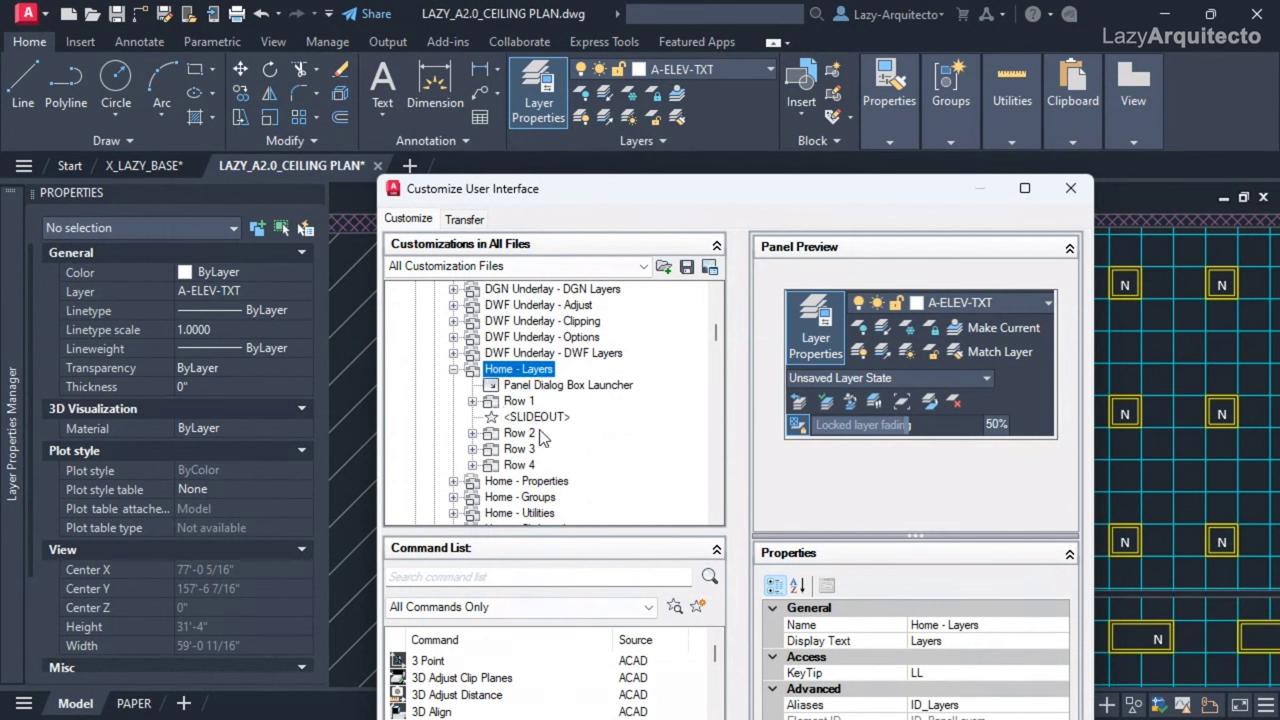
{"action": "scroll", "coordinate": [518, 450], "scroll_direction": "up", "scroll_amount": 3}
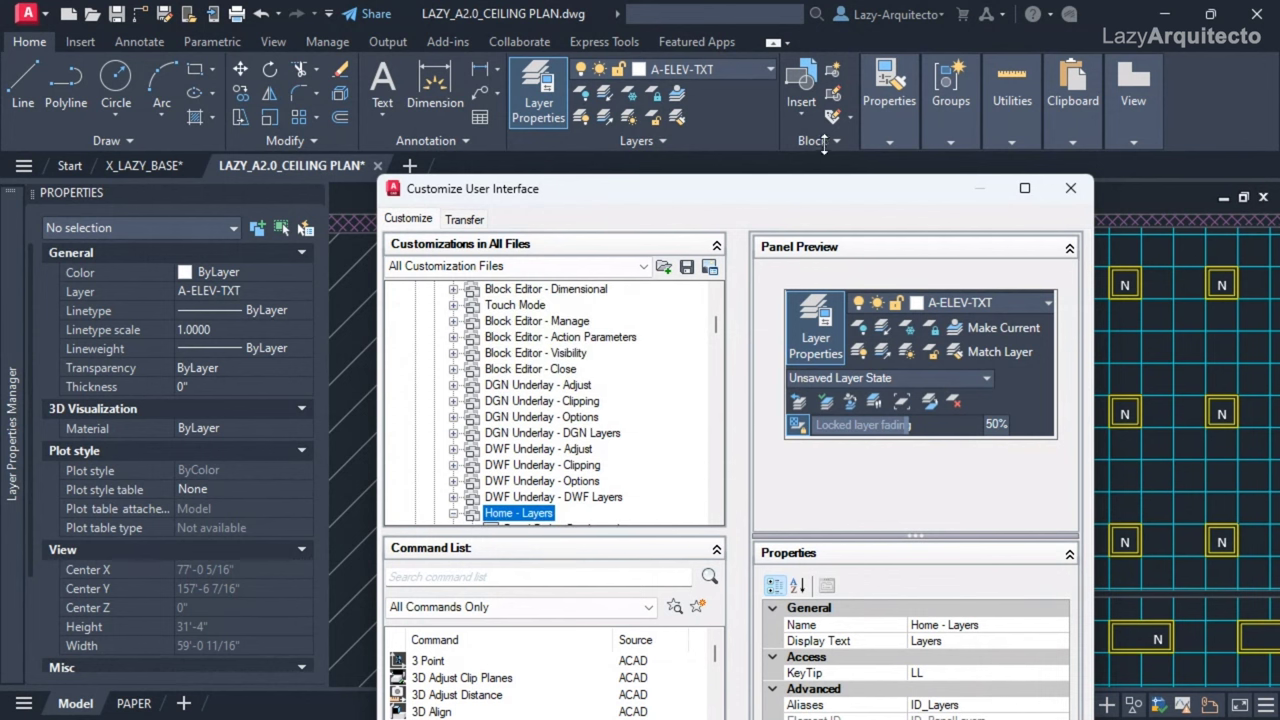
{"action": "scroll", "coordinate": [478, 452], "scroll_direction": "up", "scroll_amount": 1}
{"action": "scroll", "coordinate": [498, 430], "scroll_direction": "down", "scroll_amount": 6}
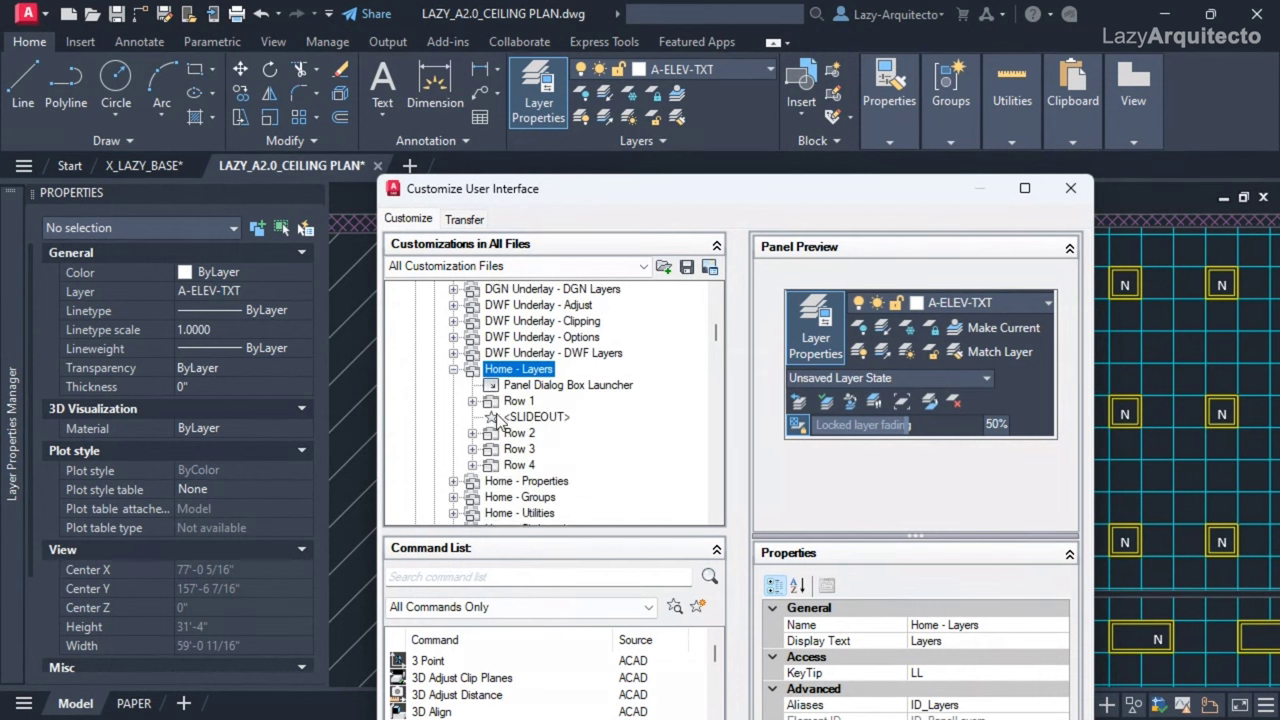
{"action": "scroll", "coordinate": [503, 426], "scroll_direction": "down", "scroll_amount": 1}
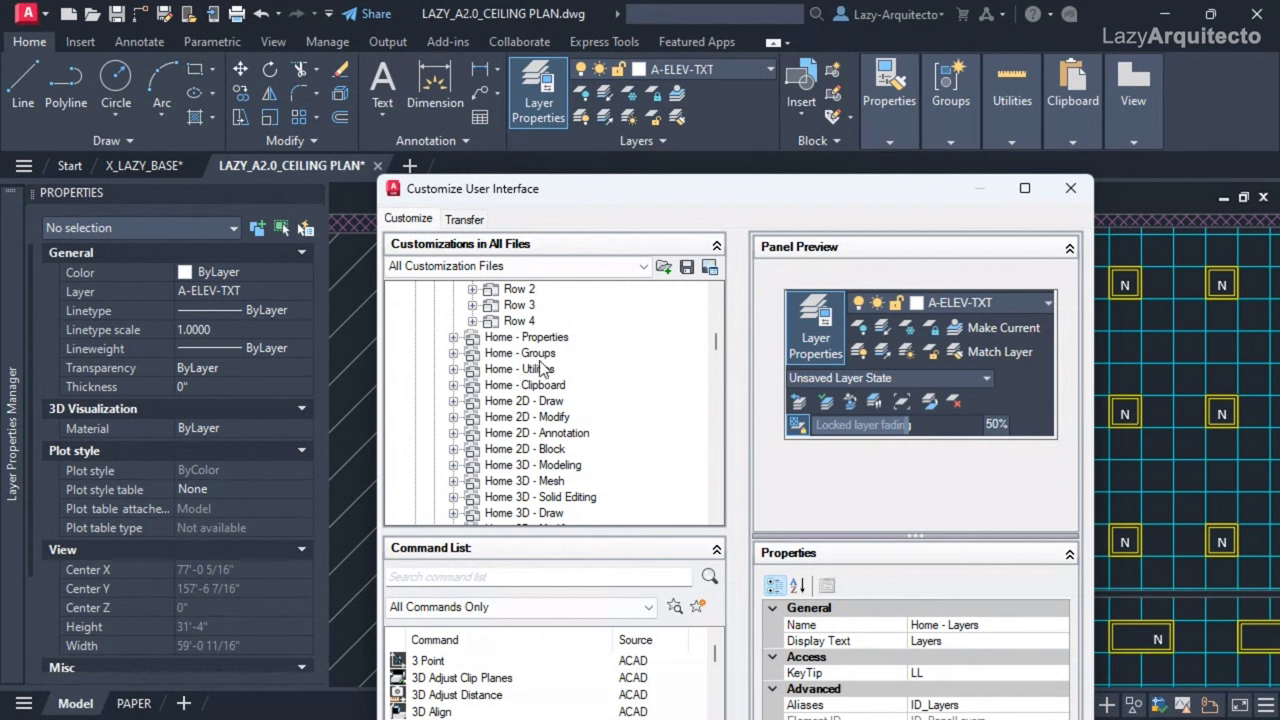
{"action": "scroll", "coordinate": [541, 388], "scroll_direction": "down", "scroll_amount": 1}
{"action": "left_click", "coordinate": [538, 402]}
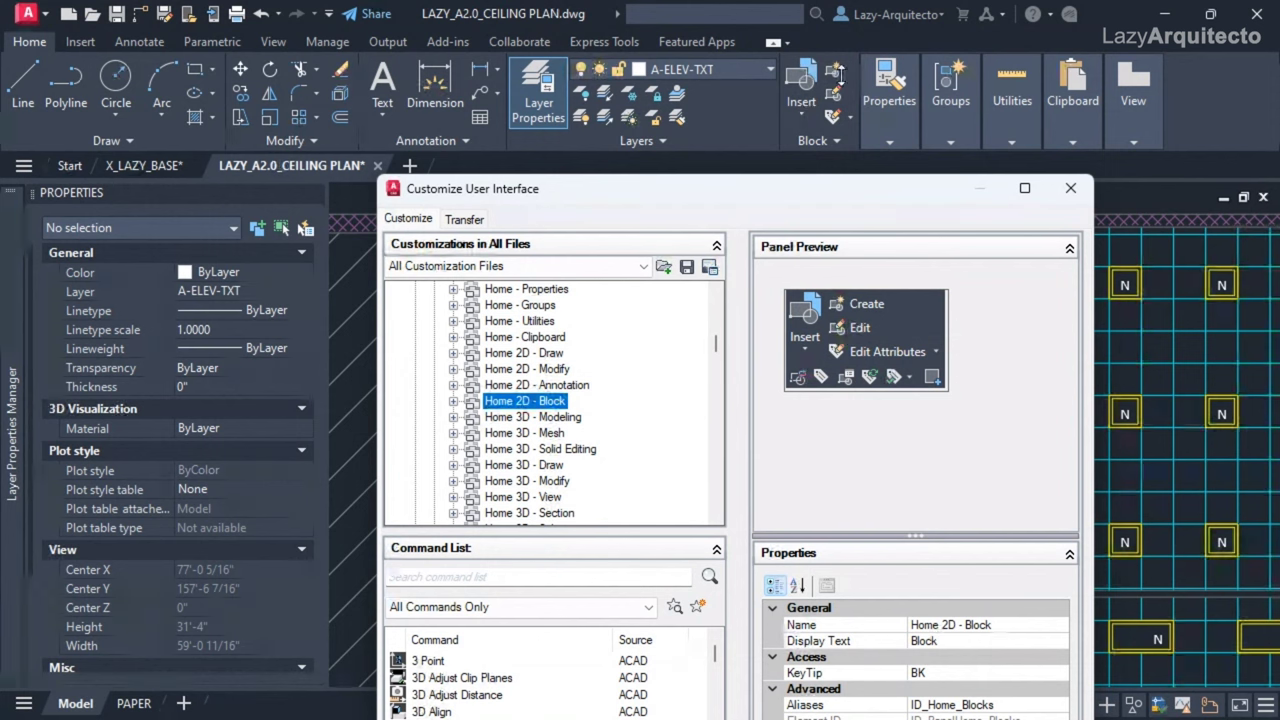
Locate the Edit Attributes split button in the Block panel's tree and duplicate it.
{"action": "left_click", "coordinate": [938, 355]}
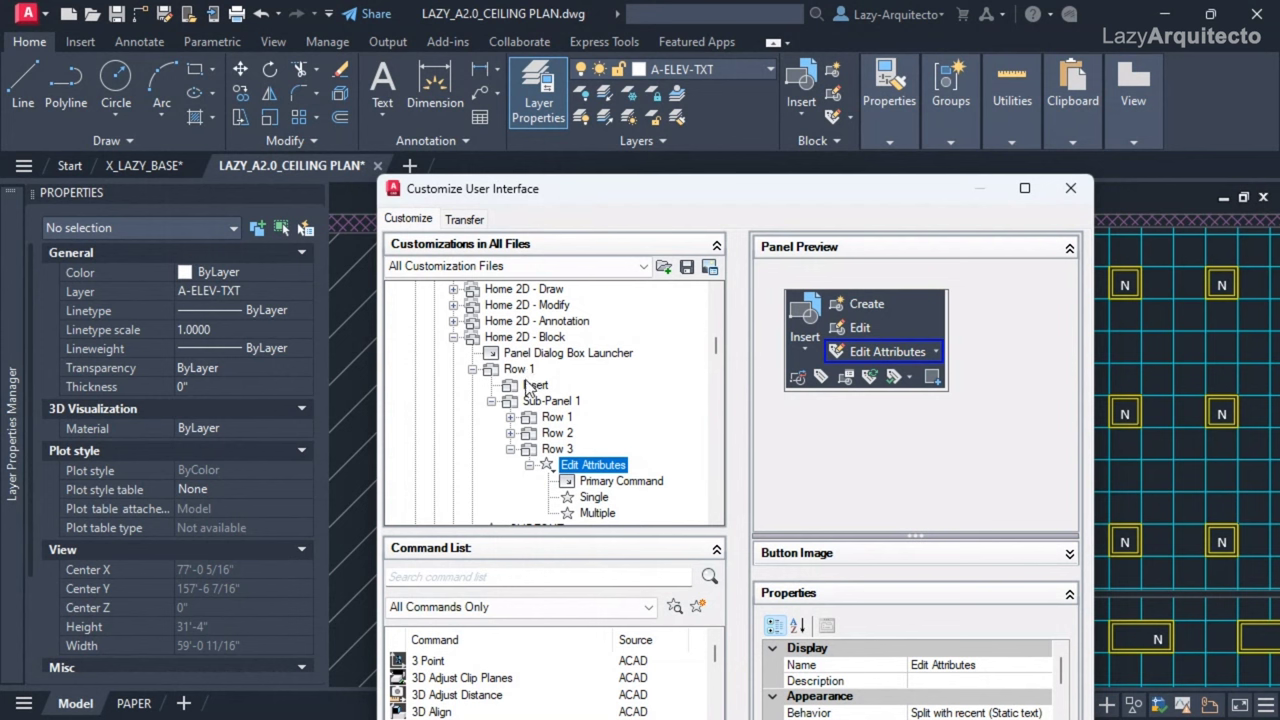
{"action": "scroll", "coordinate": [600, 420], "scroll_direction": "down", "scroll_amount": 1}
{"action": "scroll", "coordinate": [600, 420], "scroll_direction": "down", "scroll_amount": 1}
{"action": "scroll", "coordinate": [598, 420], "scroll_direction": "up", "scroll_amount": 1}
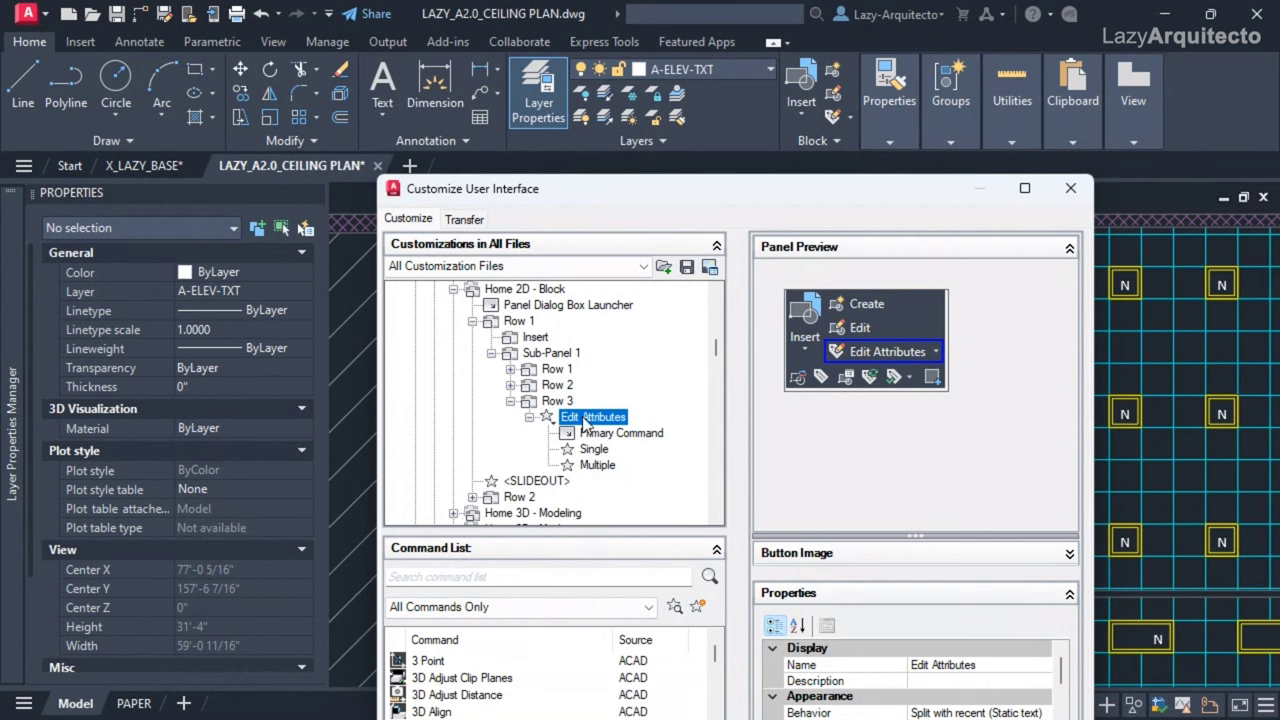
{"action": "right_click", "coordinate": [586, 424]}
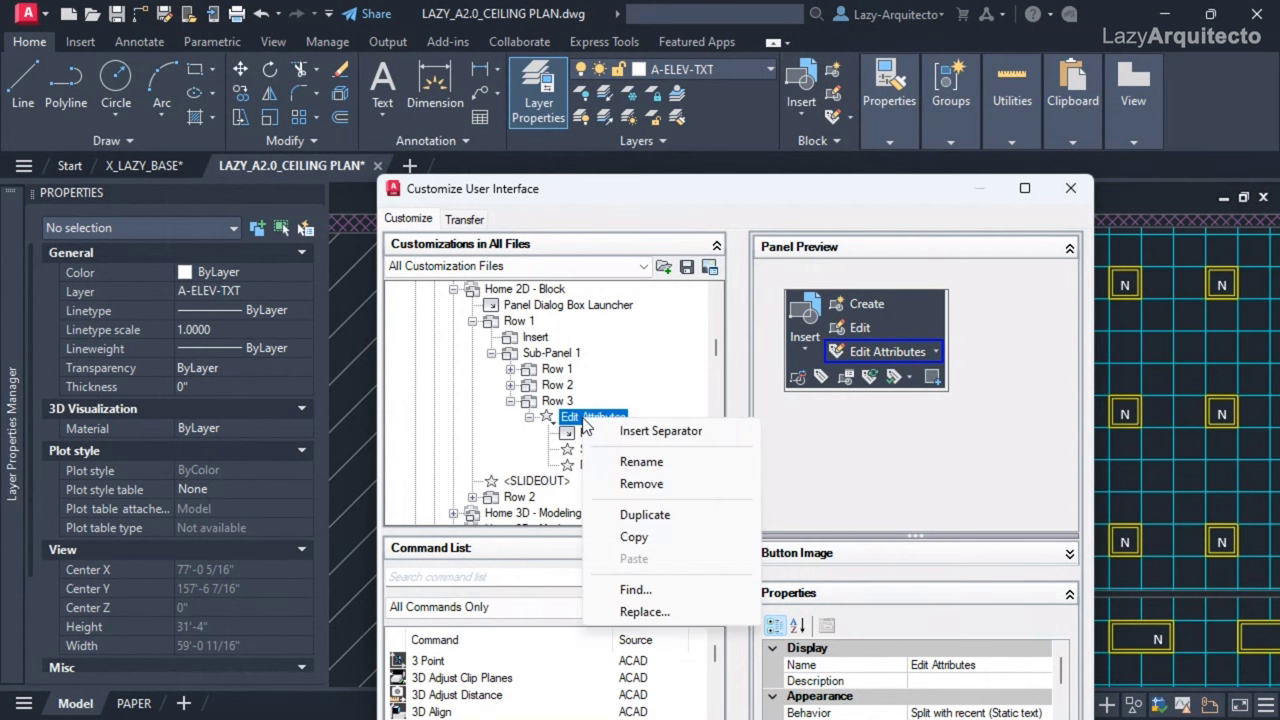
{"action": "left_click", "coordinate": [645, 515]}
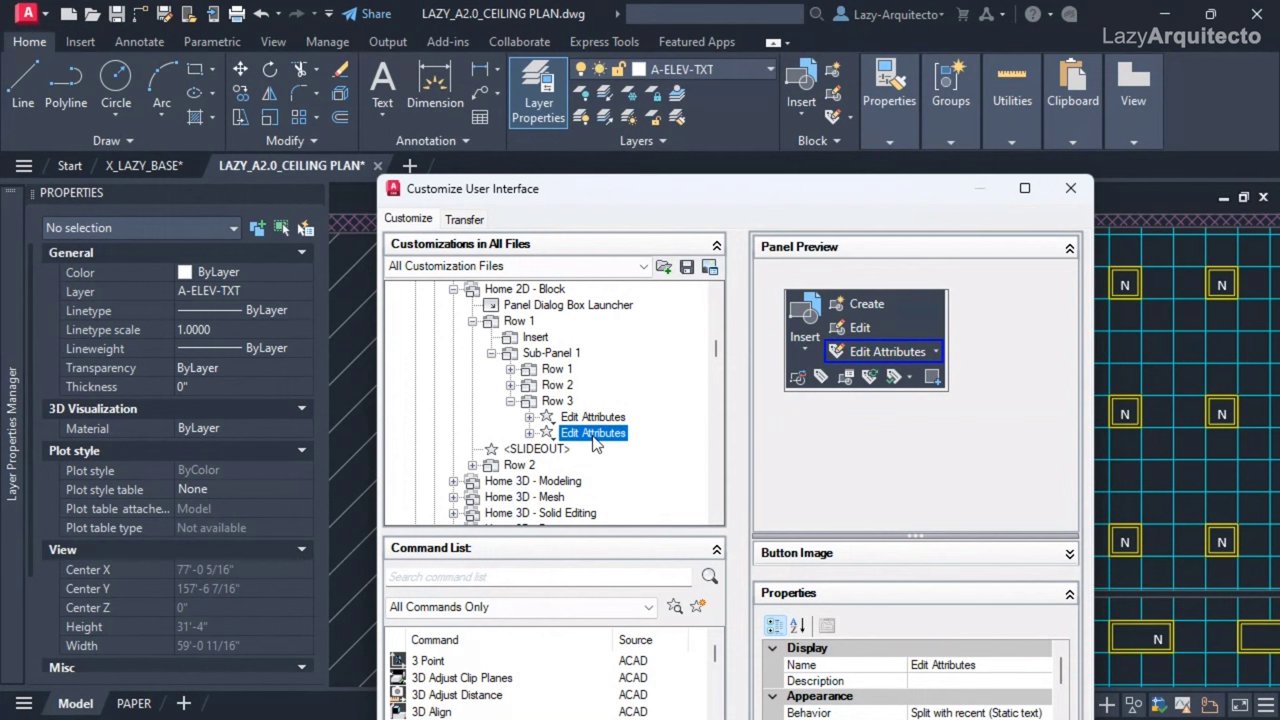
Drag the duplicated Edit Attributes node into Home - Layers > Row 1.
{"action": "scroll", "coordinate": [595, 443], "scroll_direction": "up", "scroll_amount": 1}
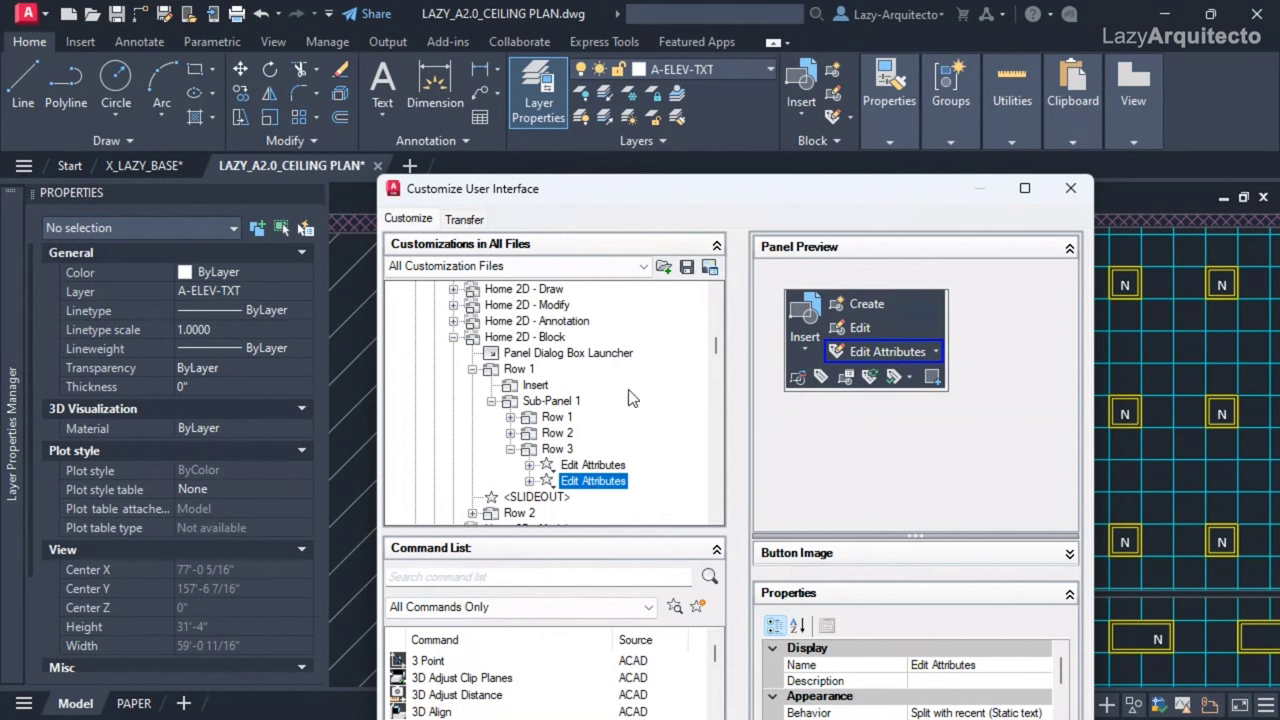
{"action": "left_click_drag", "start_coordinate": [600, 487], "coordinate": [531, 408]}
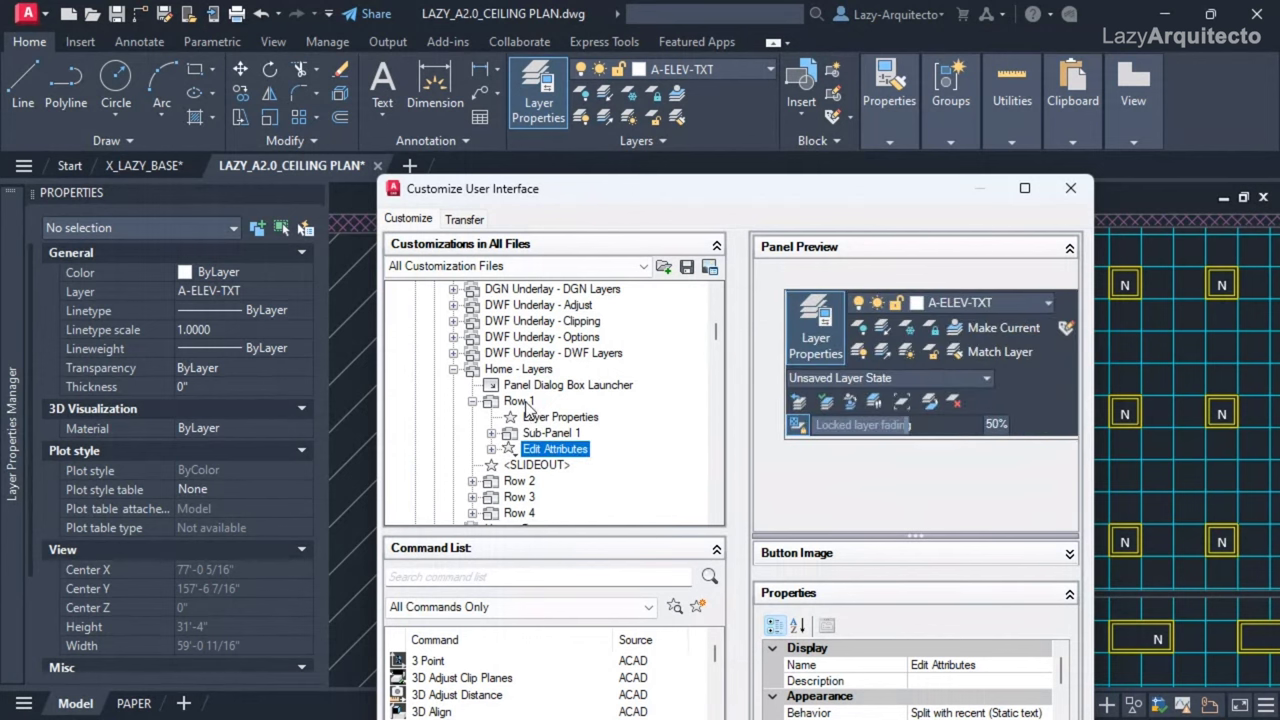
Rename the copied Edit Attributes split button to FREEZE.
{"action": "right_click", "coordinate": [552, 452]}
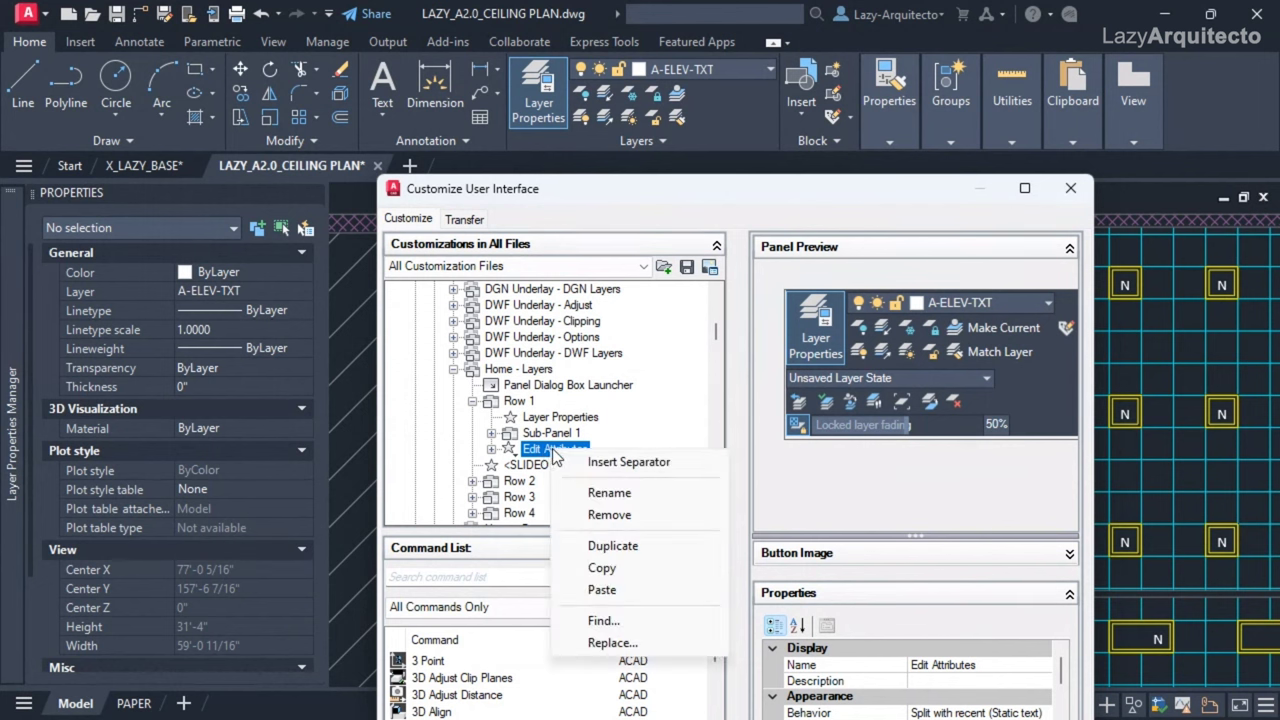
{"action": "left_click", "coordinate": [608, 493]}
{"action": "type", "text": "F"}
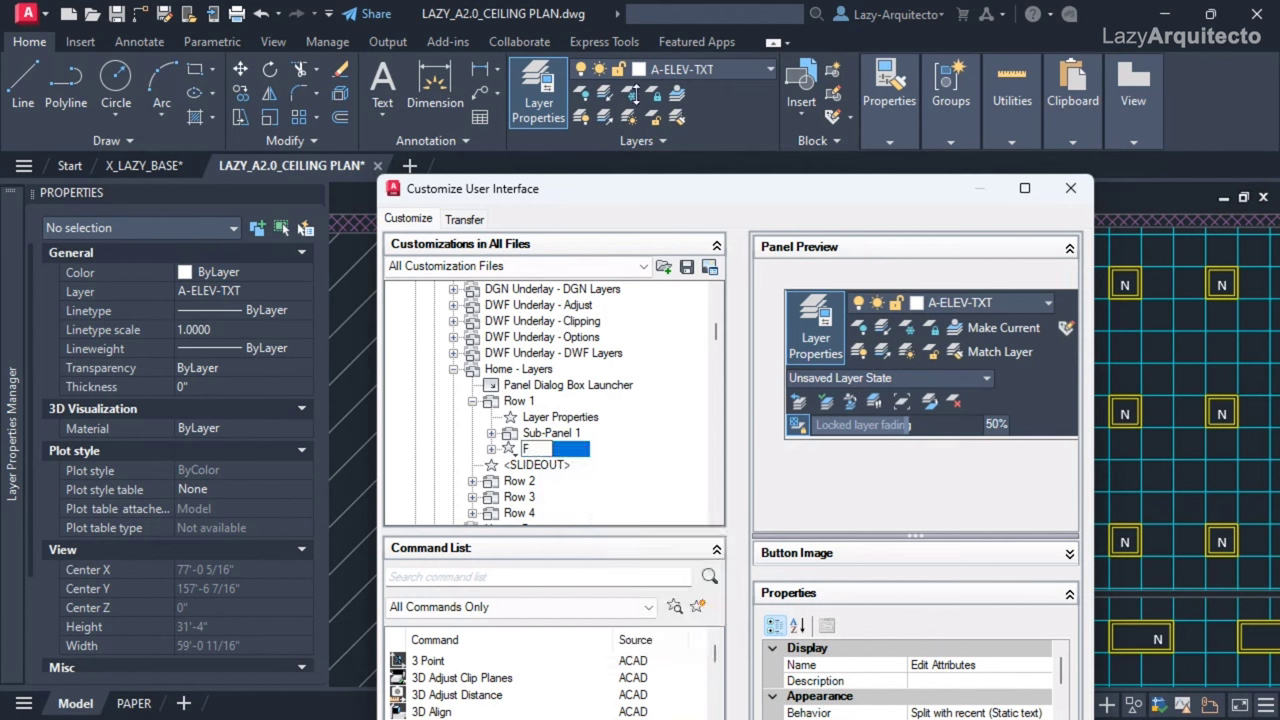
{"action": "type", "text": "REEZE"}
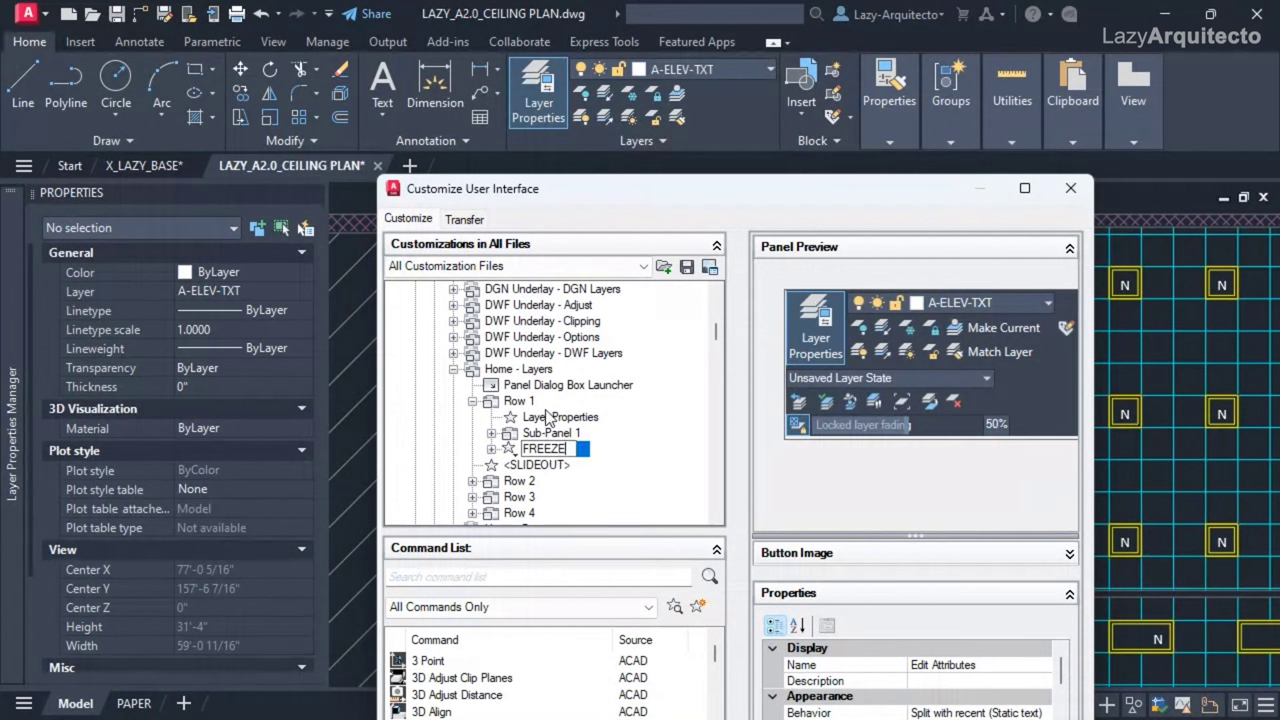
{"action": "key", "text": "Return"}
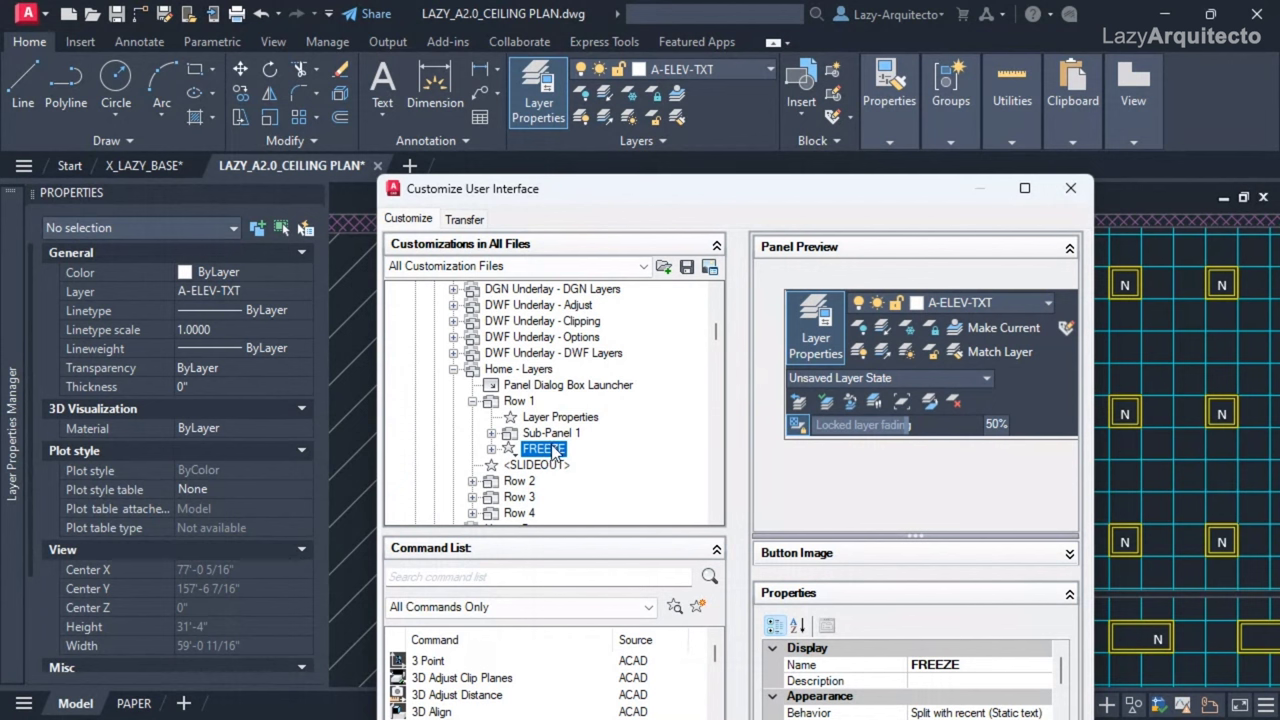
{"action": "left_click", "coordinate": [552, 452]}
Drag FREEZE into Sub-Panel 1's Row 2, between the existing Freeze and Lock commands.
{"action": "left_click", "coordinate": [907, 332]}
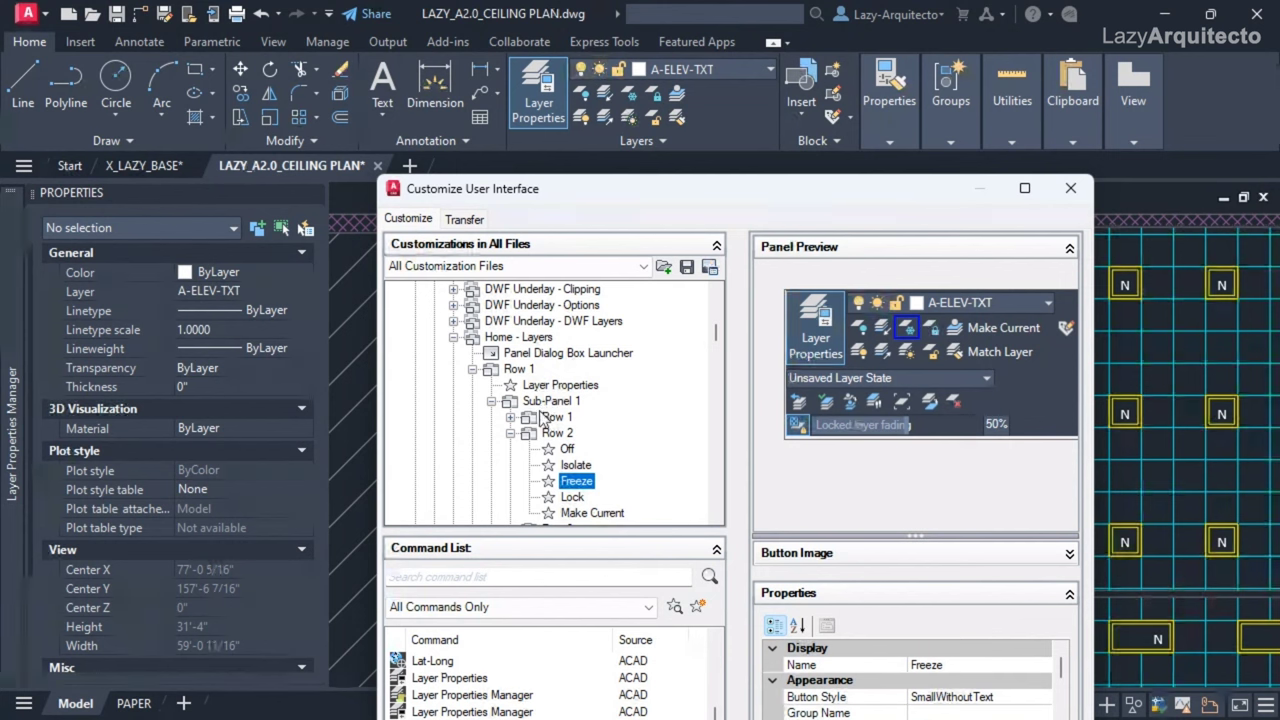
{"action": "scroll", "coordinate": [580, 450], "scroll_direction": "down", "scroll_amount": 1}
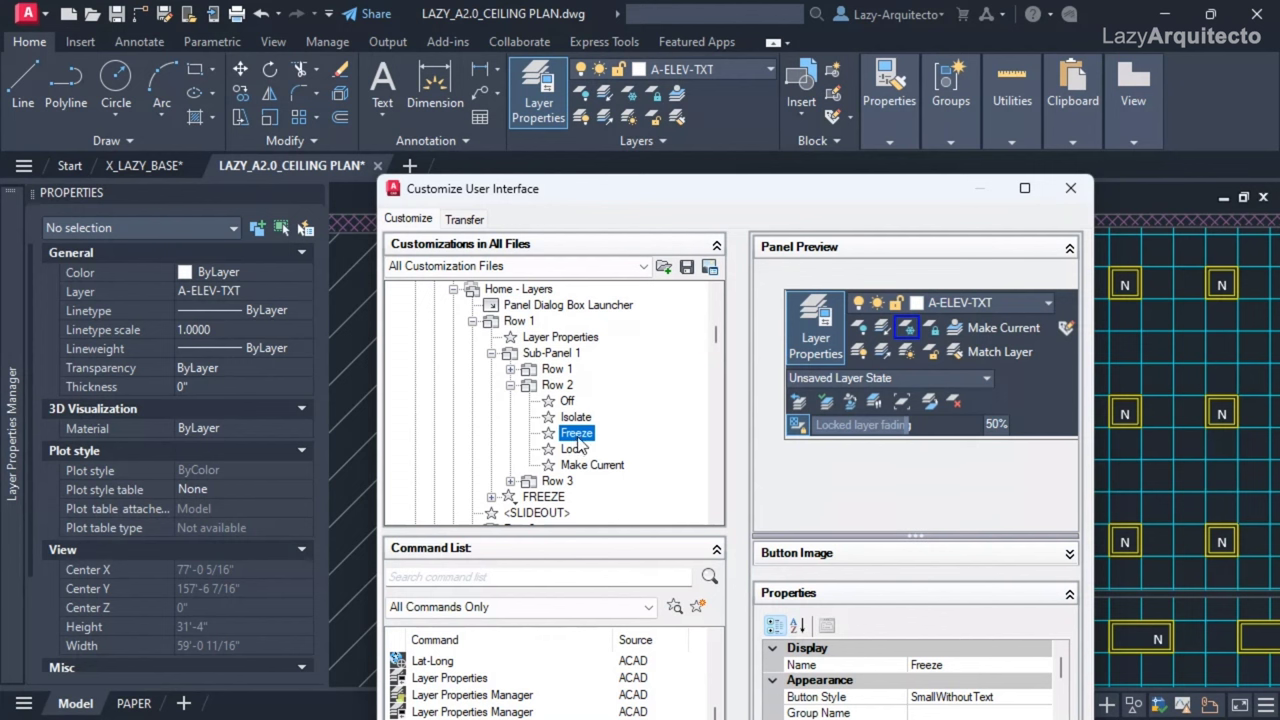
{"action": "left_click", "coordinate": [545, 498]}
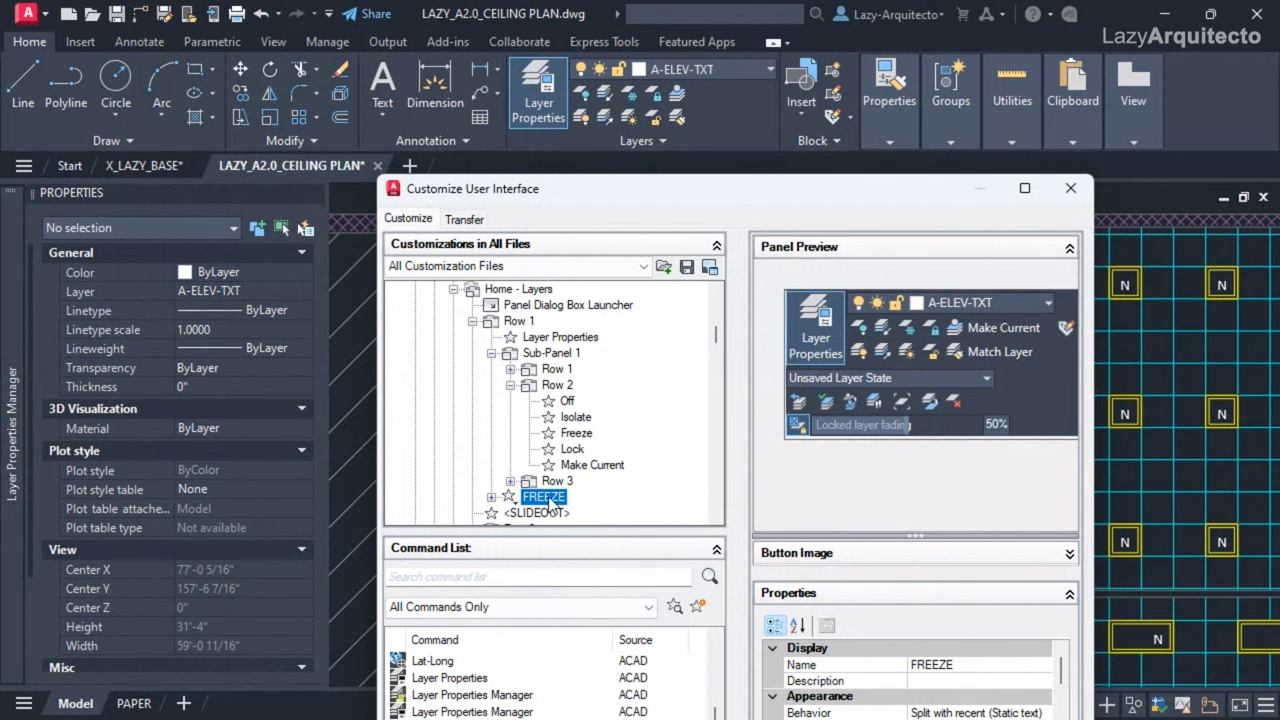
{"action": "left_click", "coordinate": [577, 433]}
{"action": "left_click", "coordinate": [550, 497]}
{"action": "left_click_drag", "start_coordinate": [541, 503], "coordinate": [578, 448]}
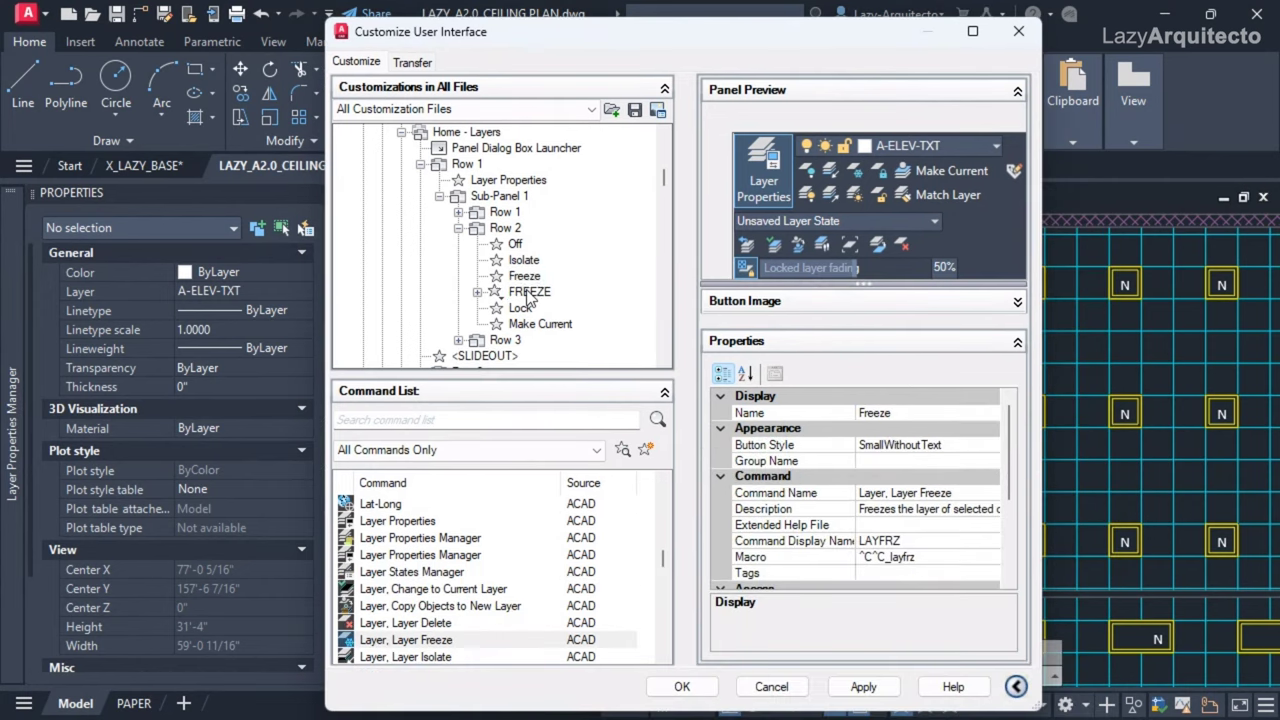
Select FREEZE and the Row 2 Freeze command, then expand FREEZE to show its entries.
{"action": "left_click", "coordinate": [528, 292]}
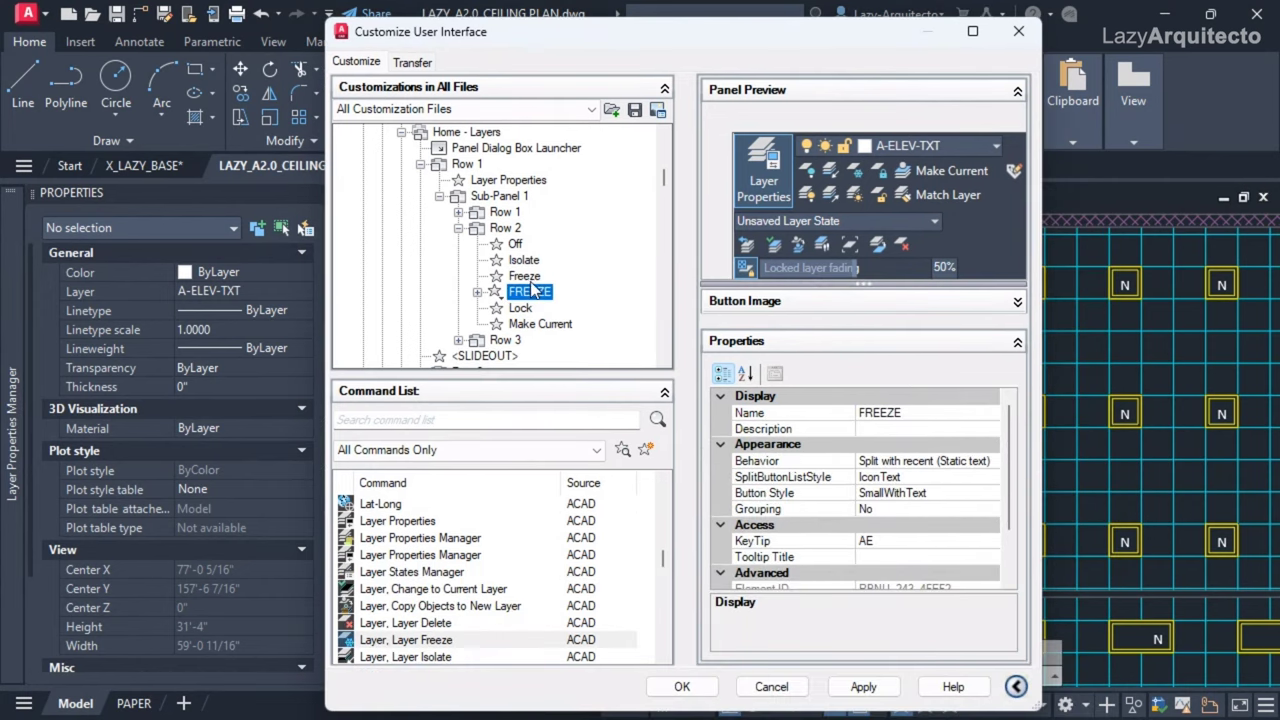
{"action": "left_click", "coordinate": [528, 277]}
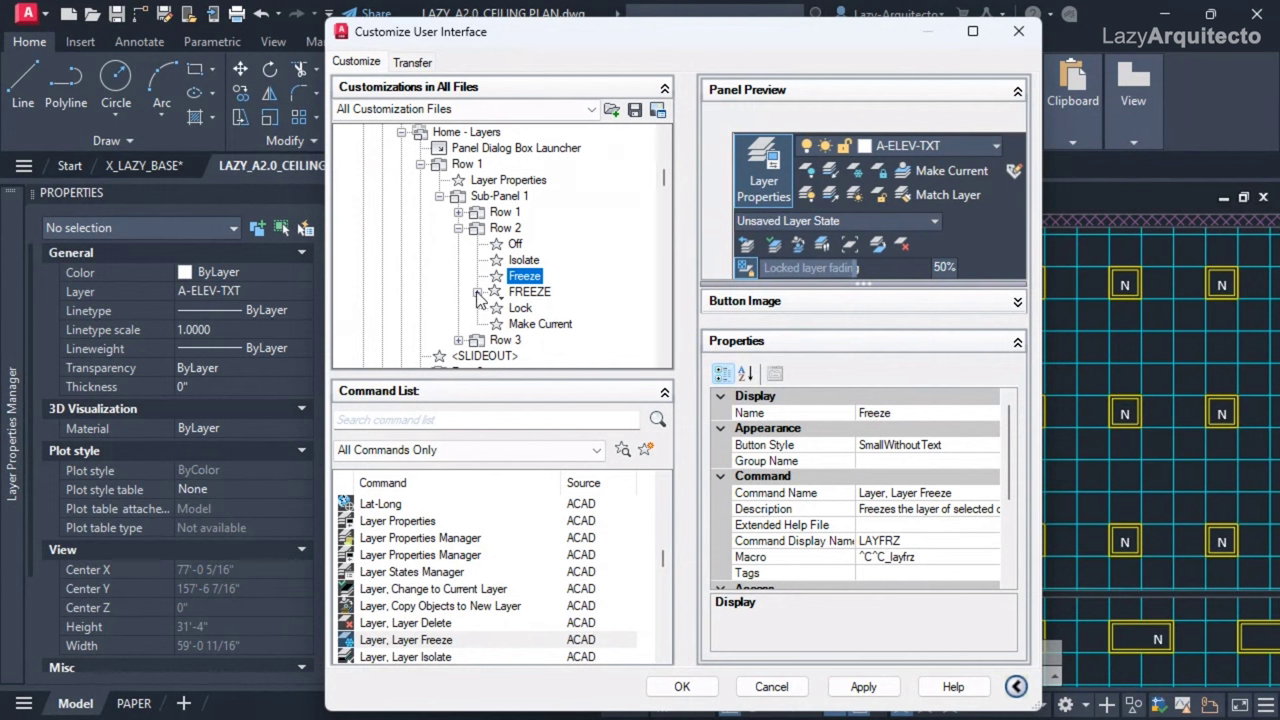
{"action": "left_click", "coordinate": [477, 292]}
{"action": "scroll", "coordinate": [535, 235], "scroll_direction": "down", "scroll_amount": 1}
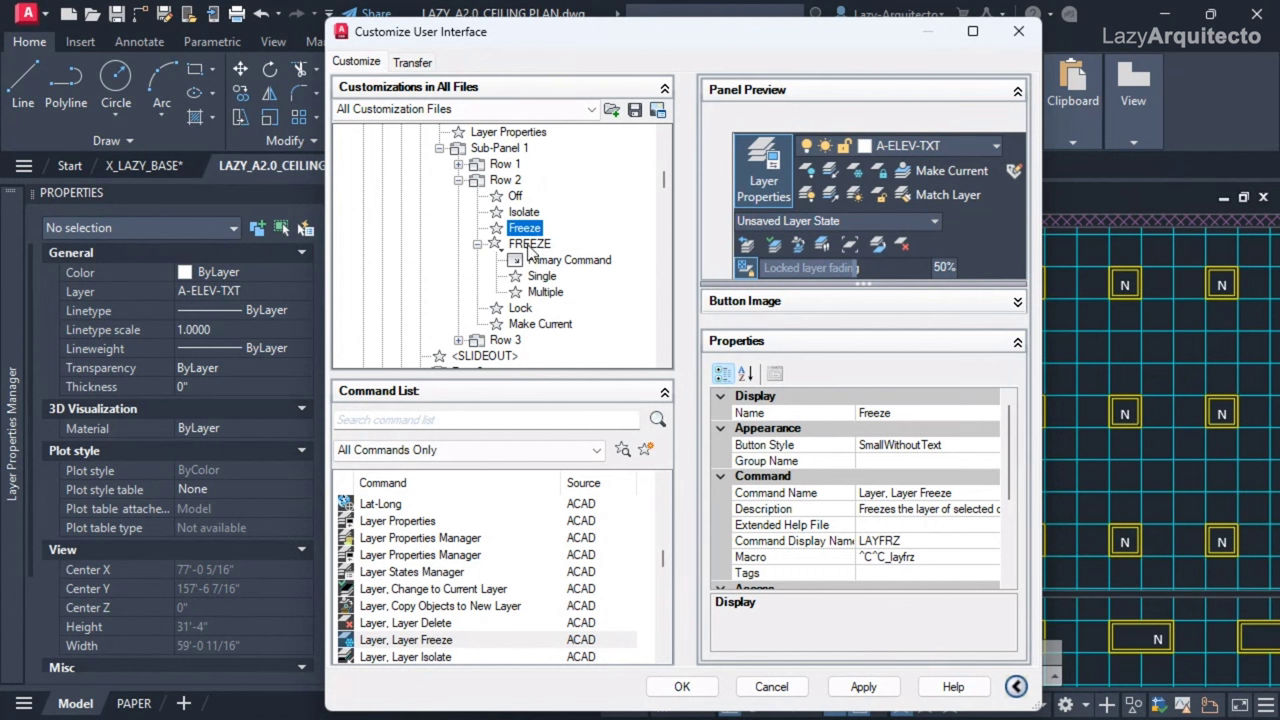
Compare the Single and Multiple commands' properties inside FREEZE, ending on Multiple.
{"action": "left_click", "coordinate": [541, 278]}
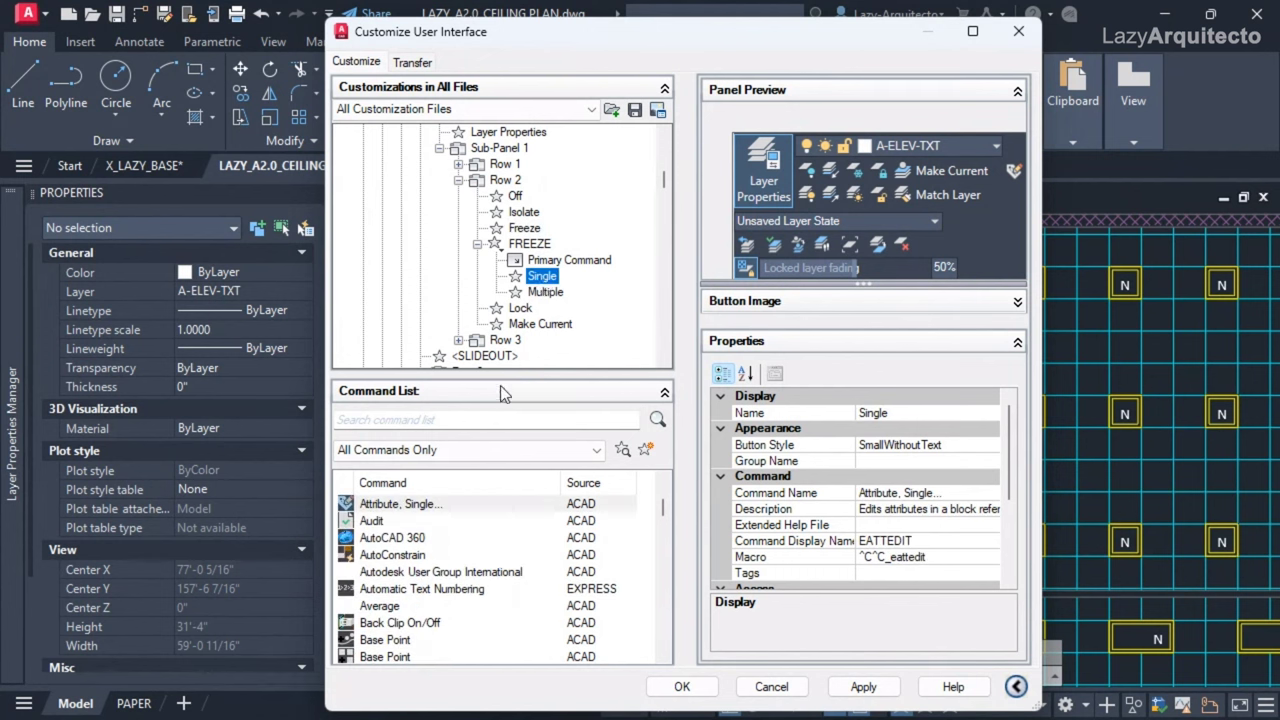
{"action": "left_click", "coordinate": [542, 292]}
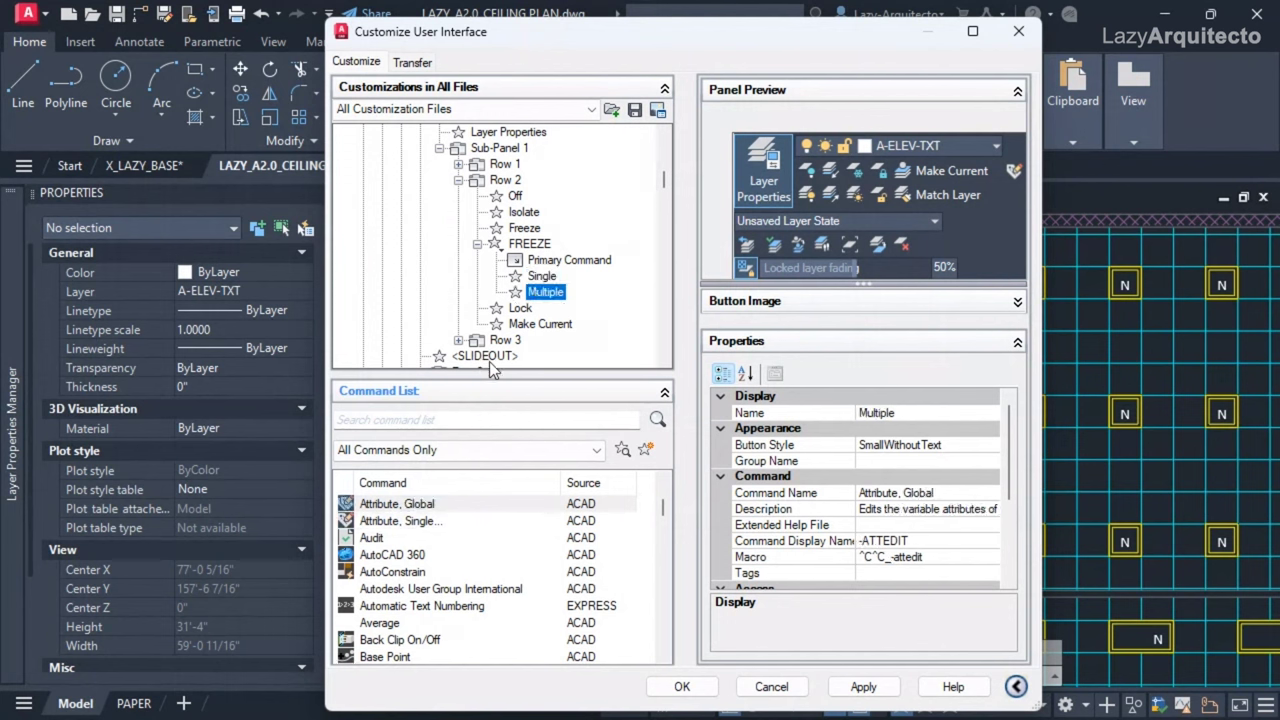
{"action": "left_click", "coordinate": [542, 276]}
{"action": "left_click", "coordinate": [548, 291]}
{"action": "left_click", "coordinate": [542, 276]}
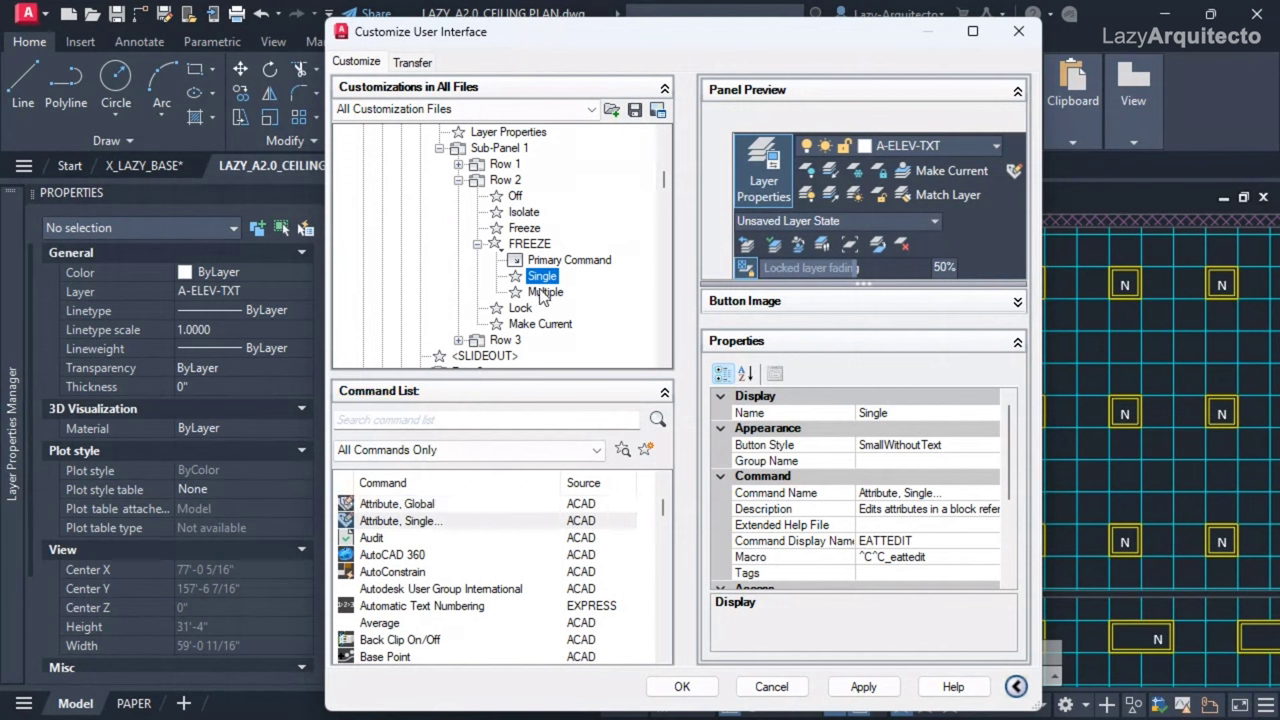
{"action": "left_click", "coordinate": [546, 291]}
{"action": "left_click", "coordinate": [539, 276]}
{"action": "left_click", "coordinate": [546, 291]}
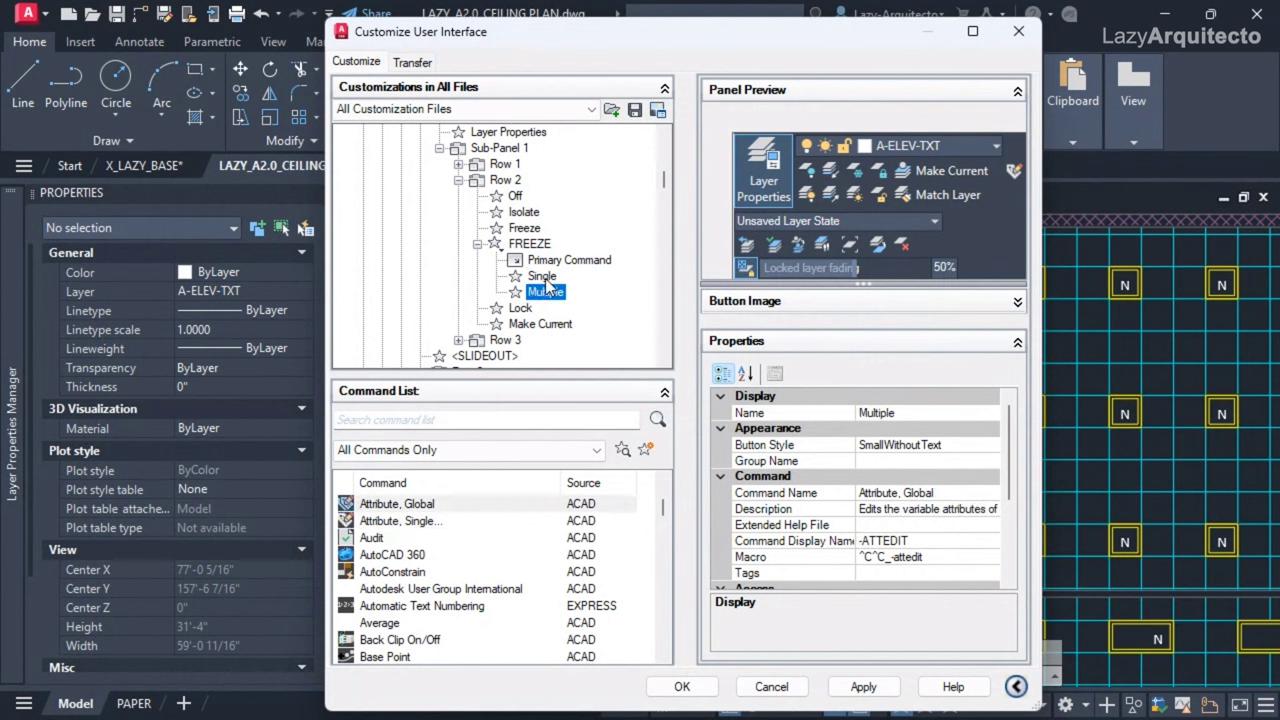
{"action": "left_click", "coordinate": [542, 277]}
{"action": "left_click", "coordinate": [546, 291]}
Remove the Multiple command from the FREEZE split button, bringing up the delete confirmation.
{"action": "right_click", "coordinate": [546, 300]}
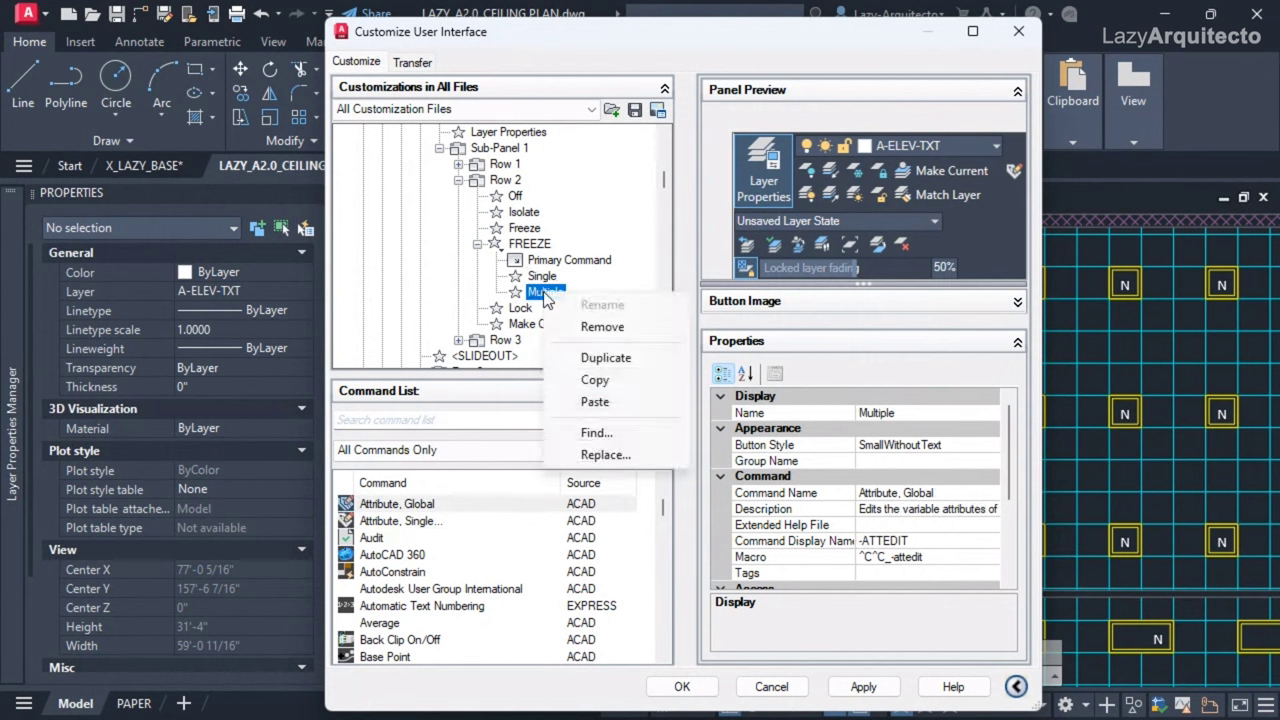
{"action": "left_click", "coordinate": [598, 332]}
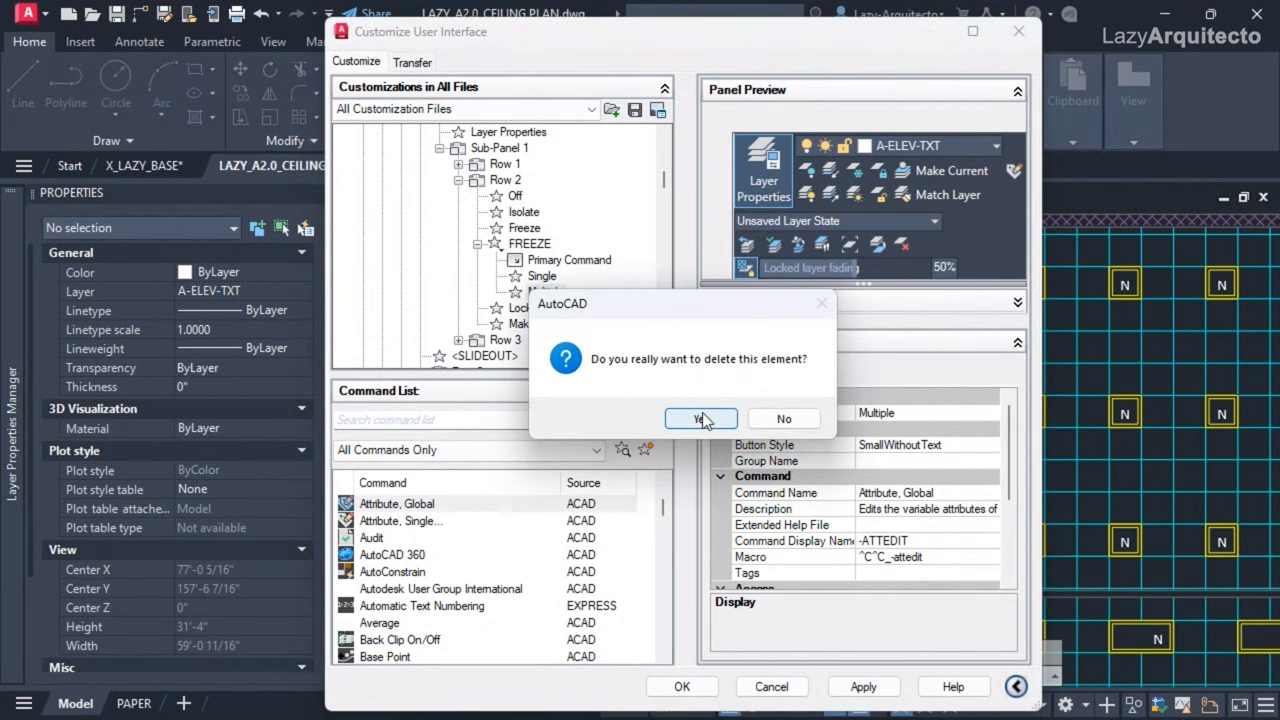
{"action": "left_click_drag", "start_coordinate": [669, 321], "coordinate": [658, 325]}
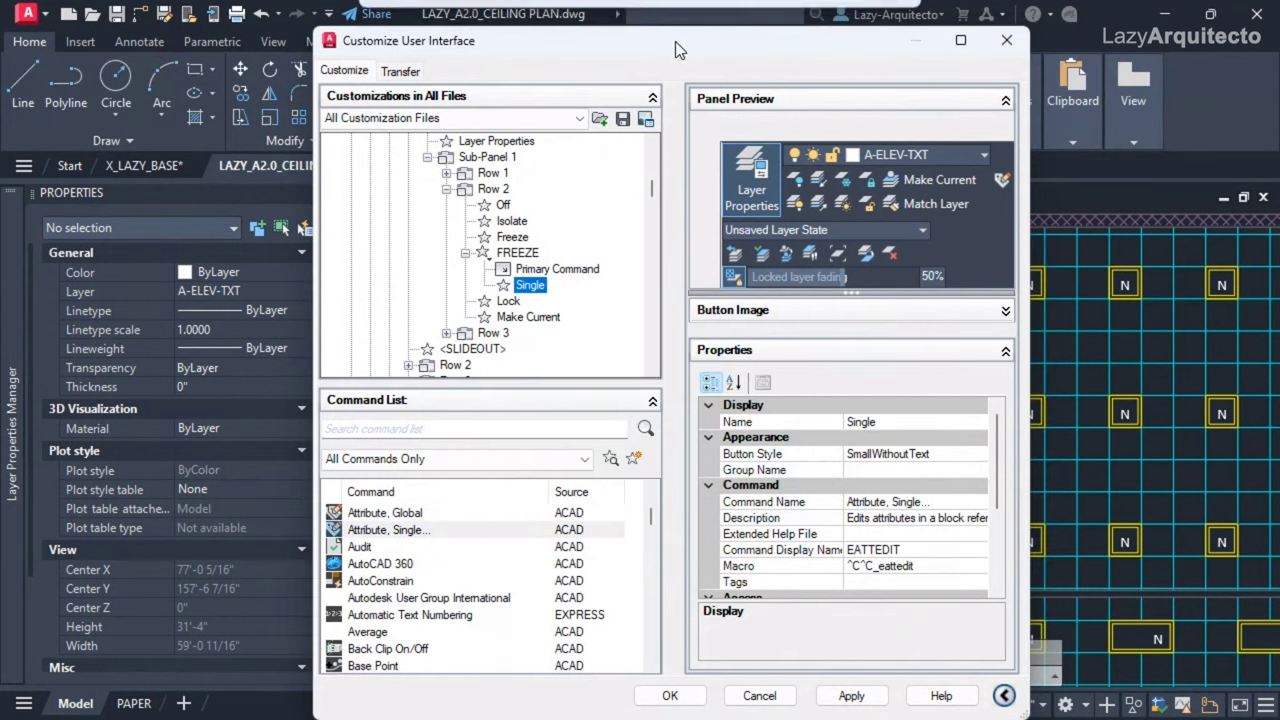
Confirm deleting Multiple, then move the Freeze command into FREEZE above Single.
{"action": "left_click", "coordinate": [690, 421]}
{"action": "left_click", "coordinate": [510, 238]}
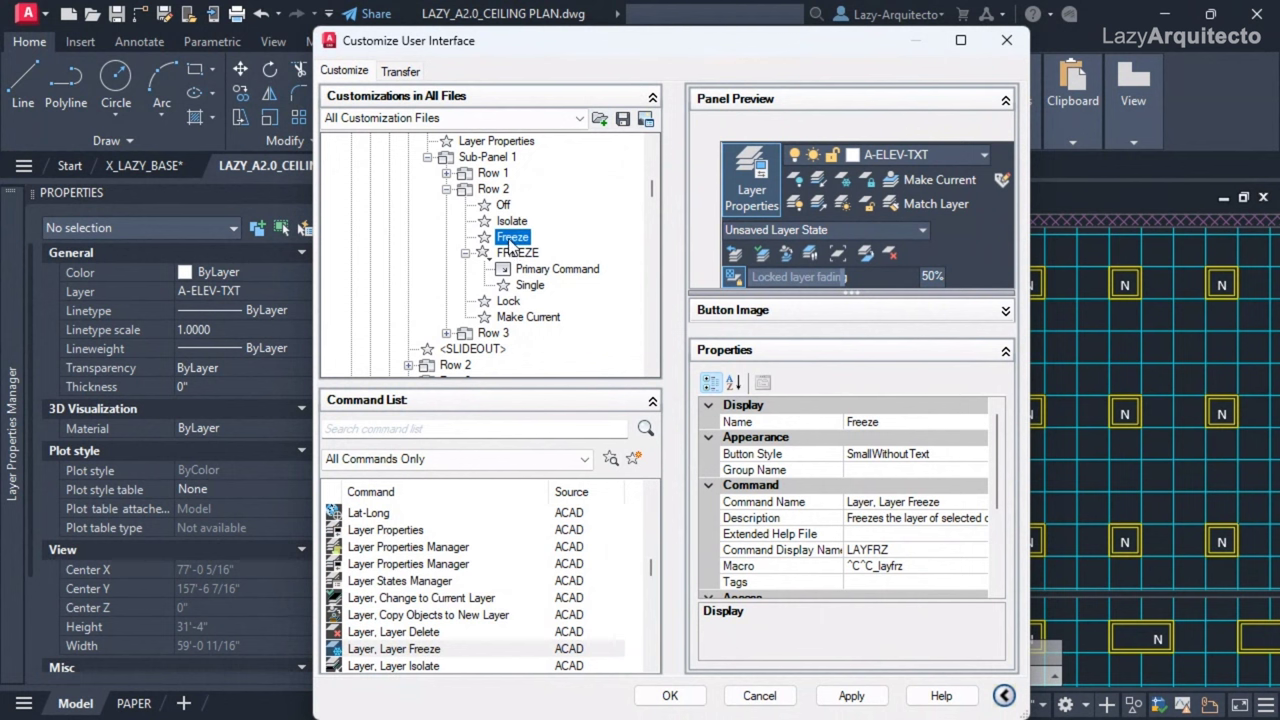
{"action": "left_click_drag", "start_coordinate": [510, 246], "coordinate": [530, 285]}
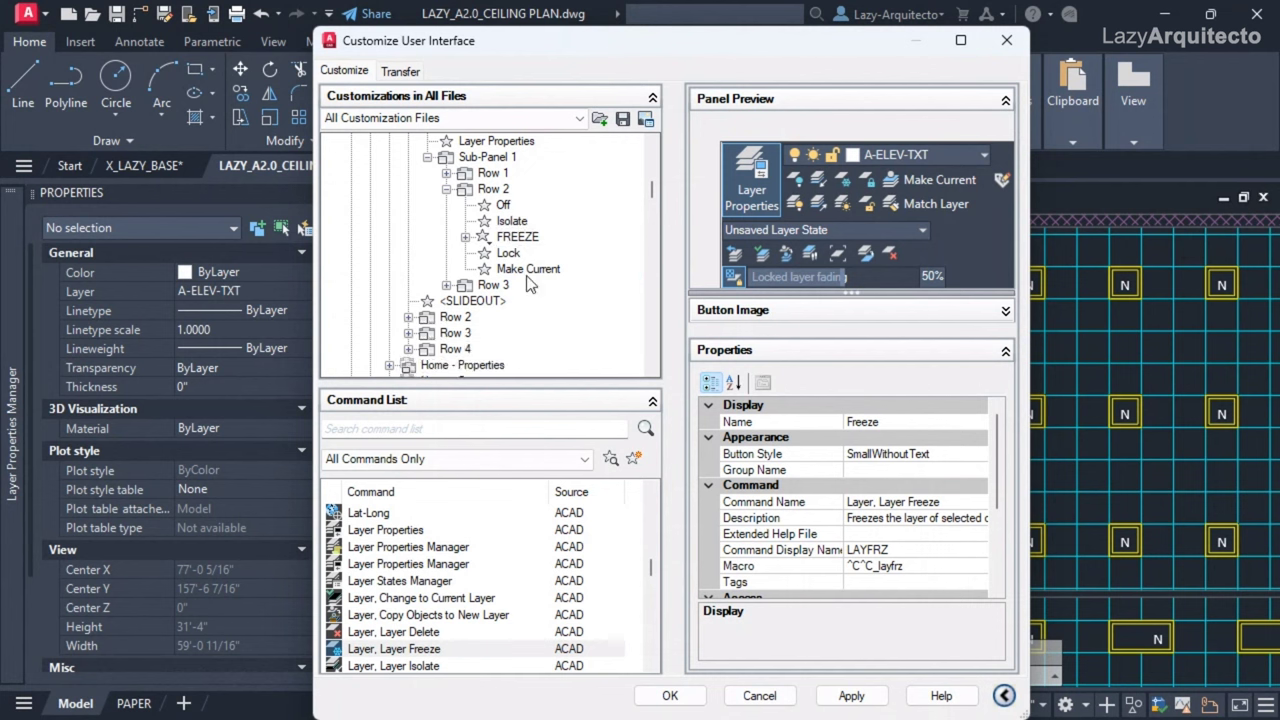
{"action": "left_click", "coordinate": [465, 237]}
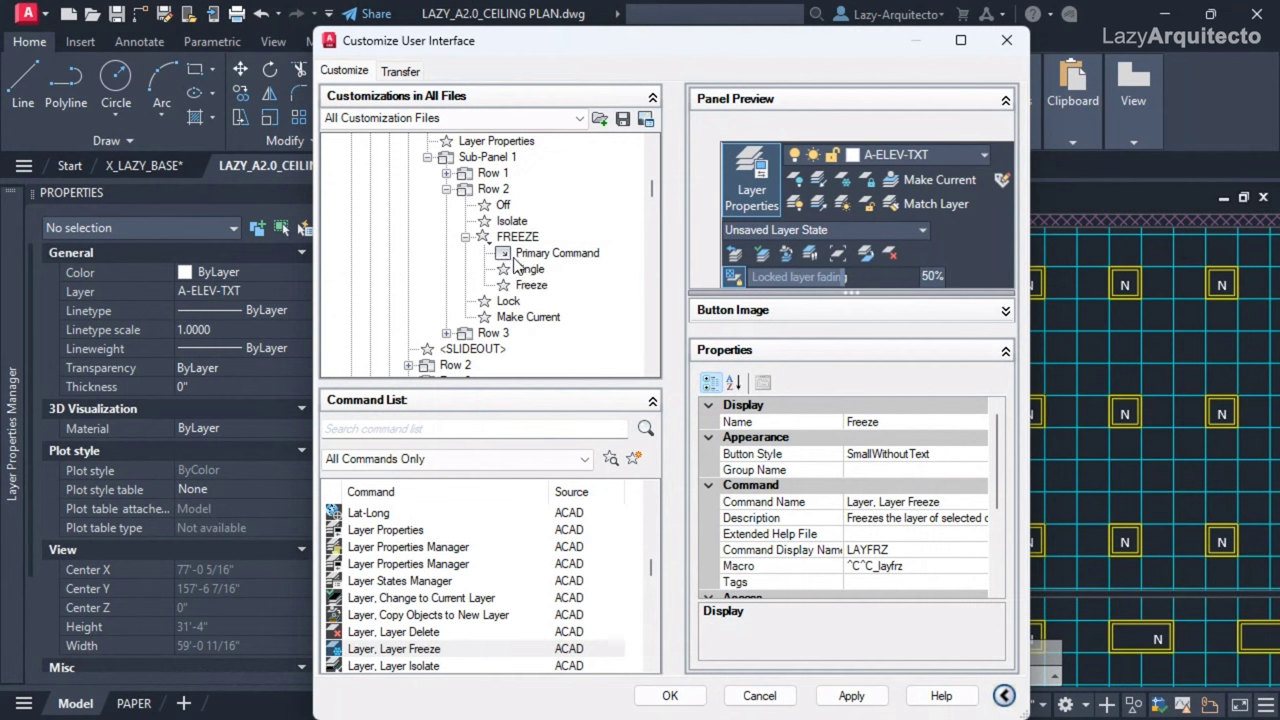
{"action": "left_click_drag", "start_coordinate": [520, 287], "coordinate": [522, 268]}
Remove the Single entry from FREEZE and review the split button's settings.
{"action": "left_click", "coordinate": [528, 286]}
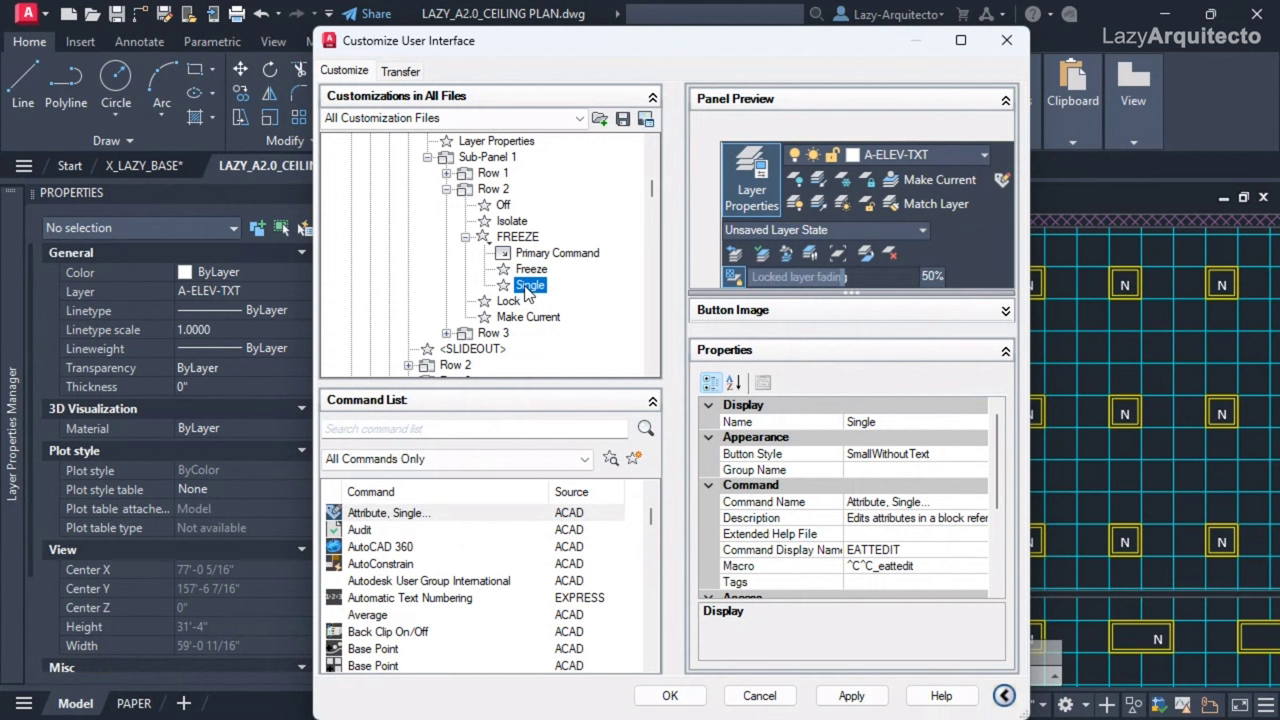
{"action": "right_click", "coordinate": [527, 290]}
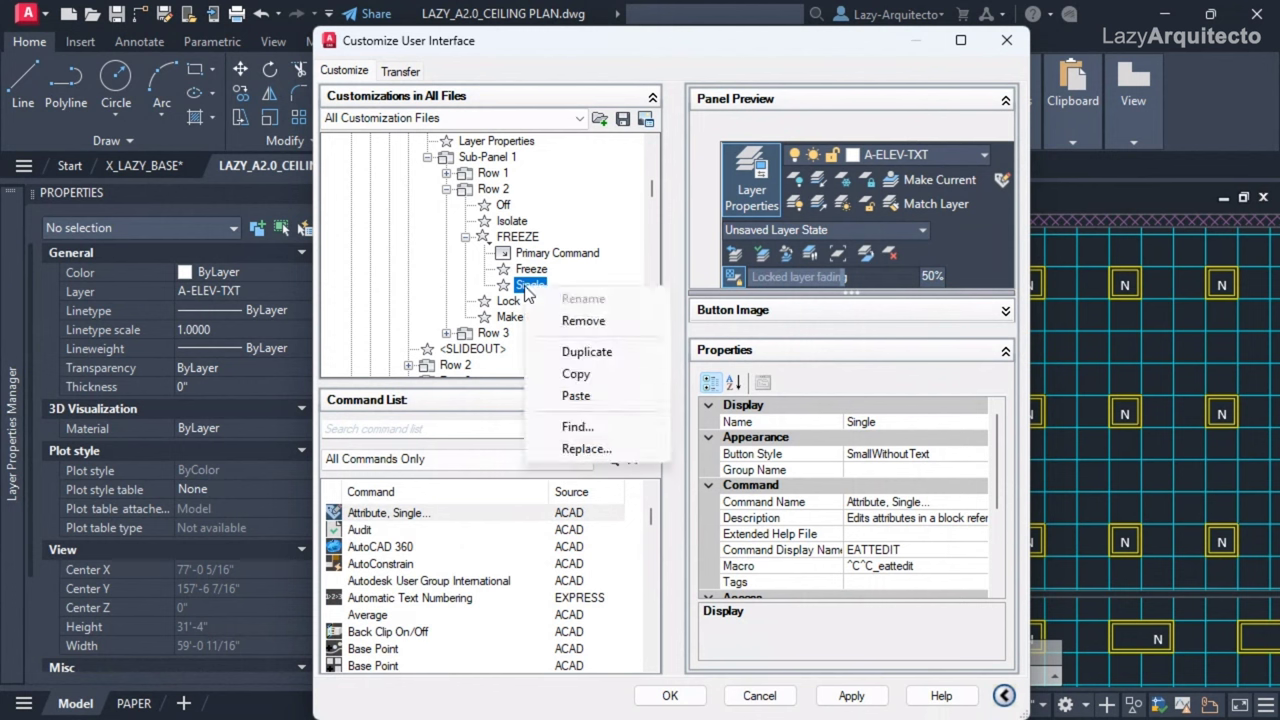
{"action": "left_click", "coordinate": [599, 325]}
{"action": "left_click", "coordinate": [676, 424]}
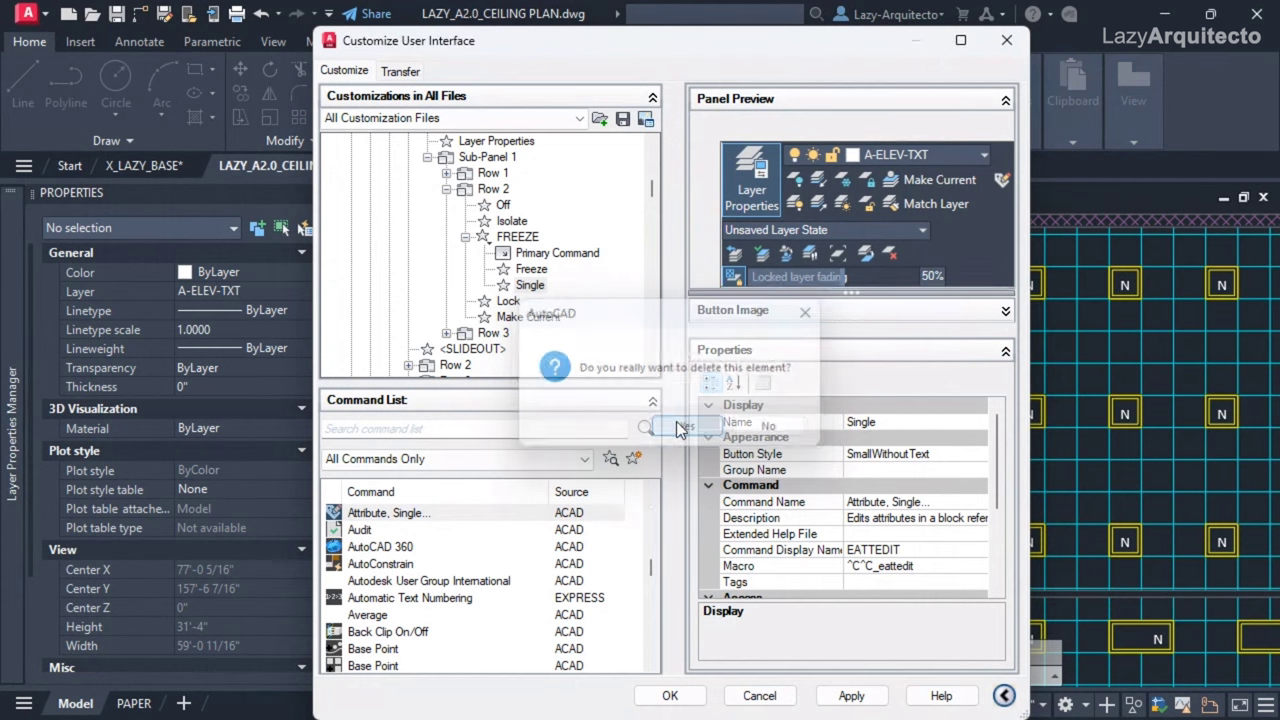
{"action": "left_click", "coordinate": [514, 237]}
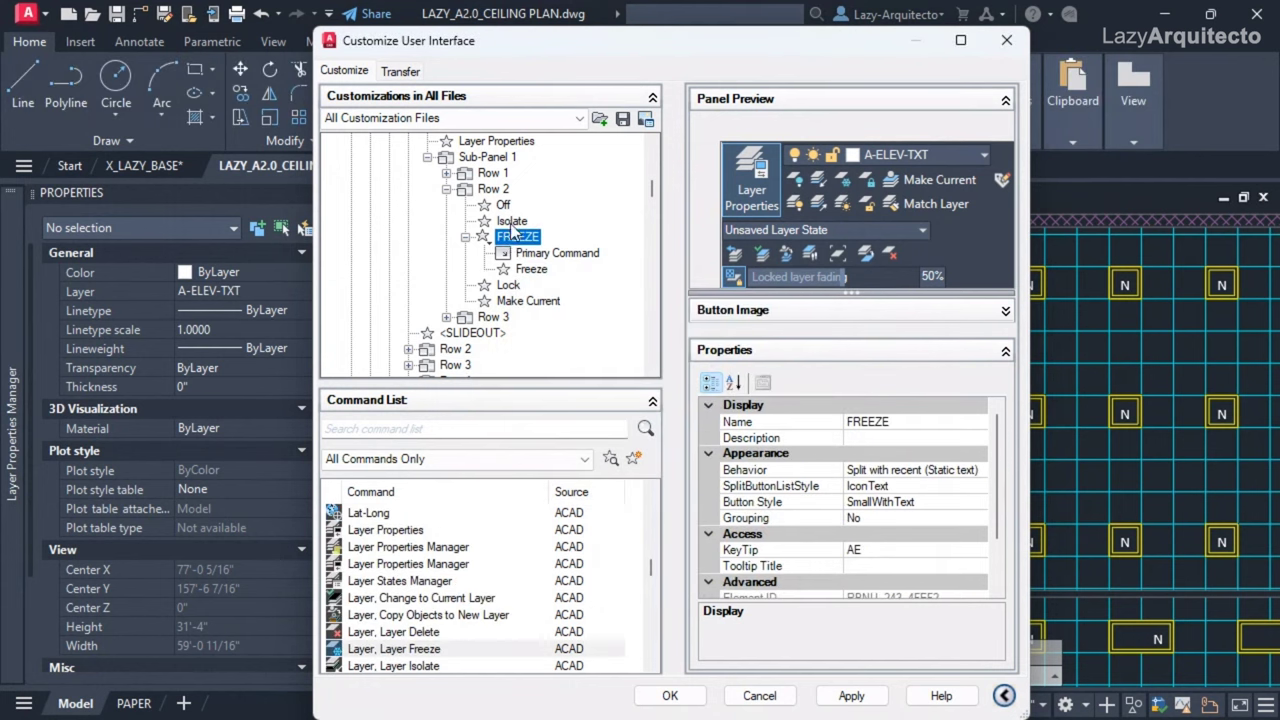
{"action": "scroll", "coordinate": [510, 225], "scroll_direction": "up", "scroll_amount": 2}
{"action": "left_click", "coordinate": [462, 191]}
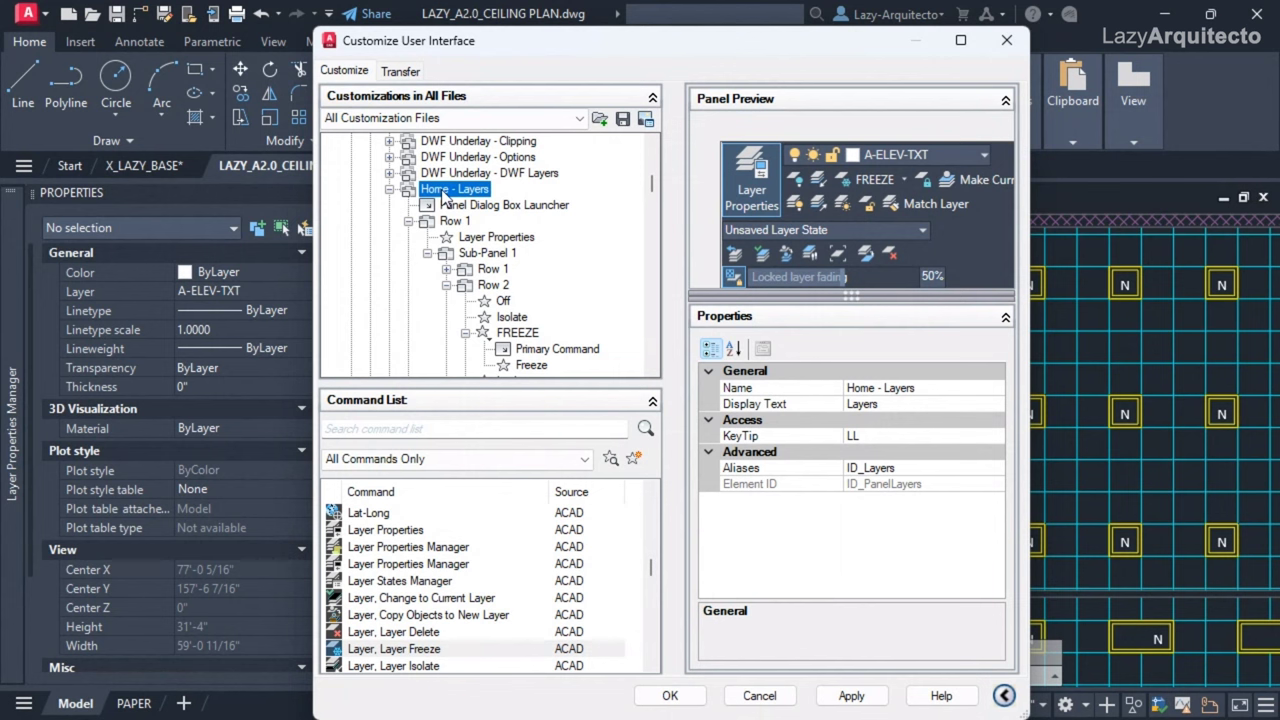
{"action": "left_click", "coordinate": [906, 184]}
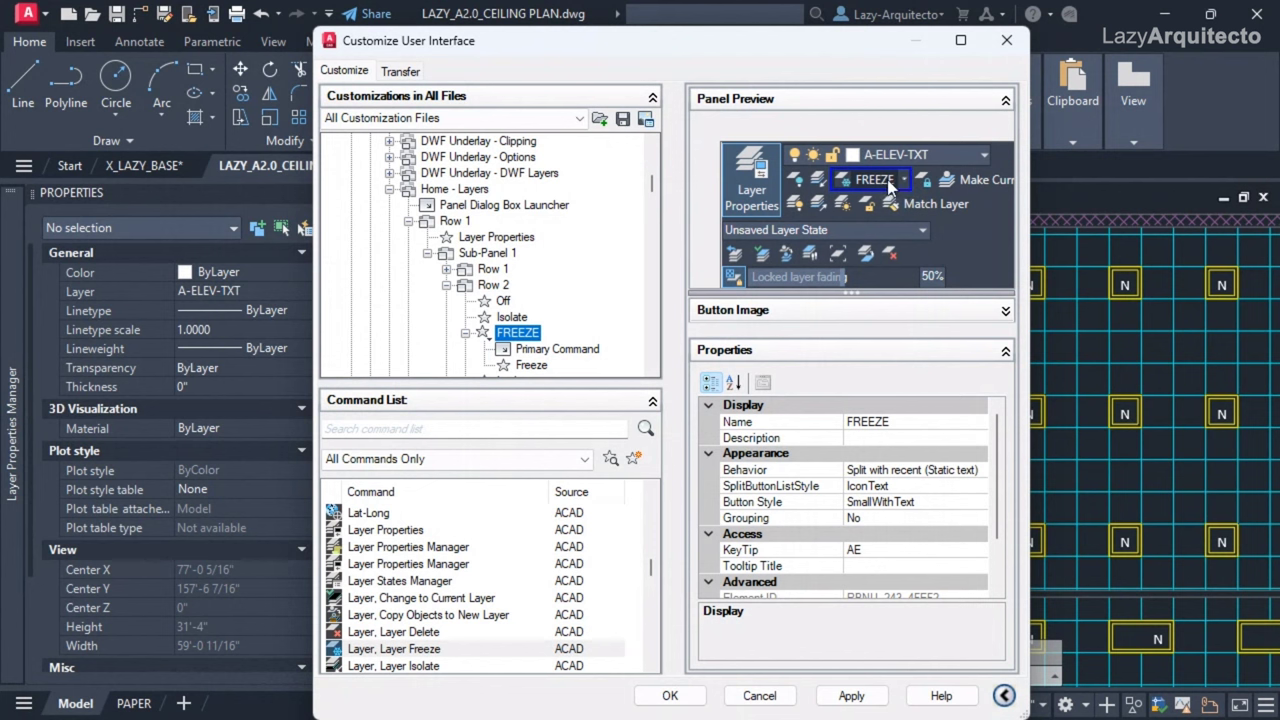
{"action": "scroll", "coordinate": [503, 247], "scroll_direction": "down", "scroll_amount": 2}
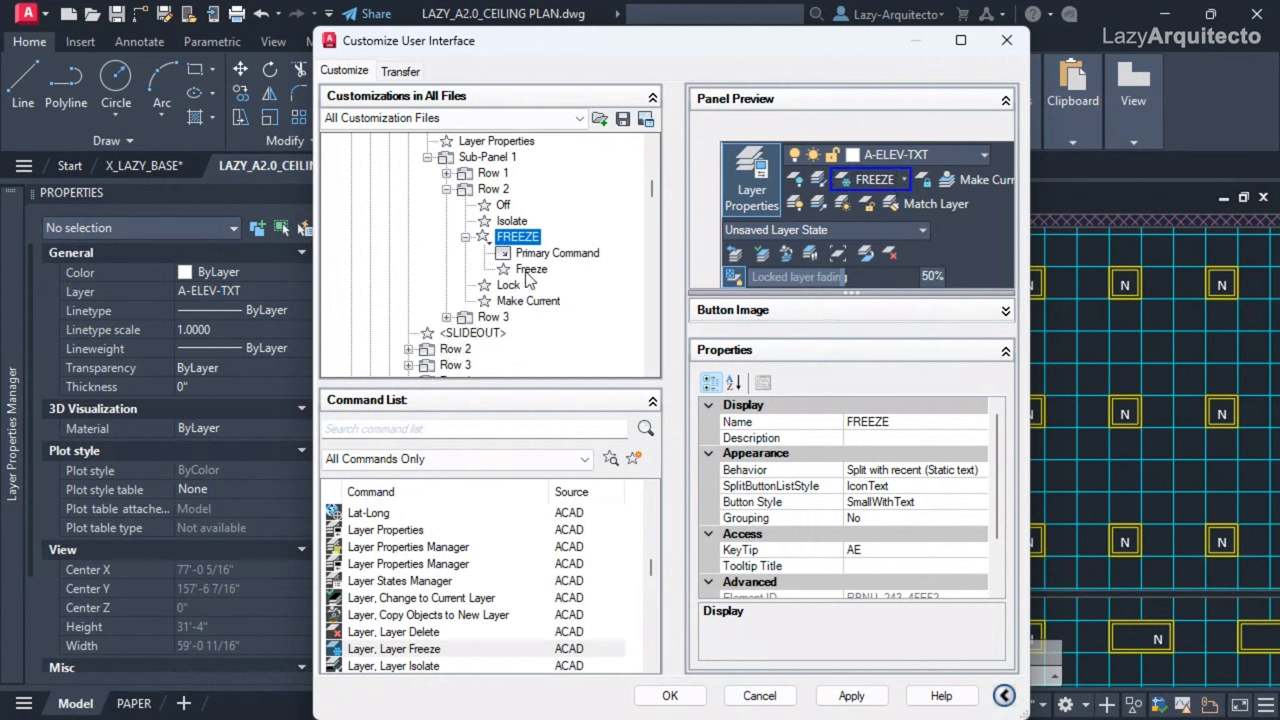
{"action": "left_click", "coordinate": [531, 269]}
Compare the FREEZE split button's settings with those of its Freeze command.
{"action": "left_click", "coordinate": [517, 237]}
{"action": "left_click", "coordinate": [532, 270]}
{"action": "left_click", "coordinate": [528, 240]}
{"action": "left_click", "coordinate": [530, 270]}
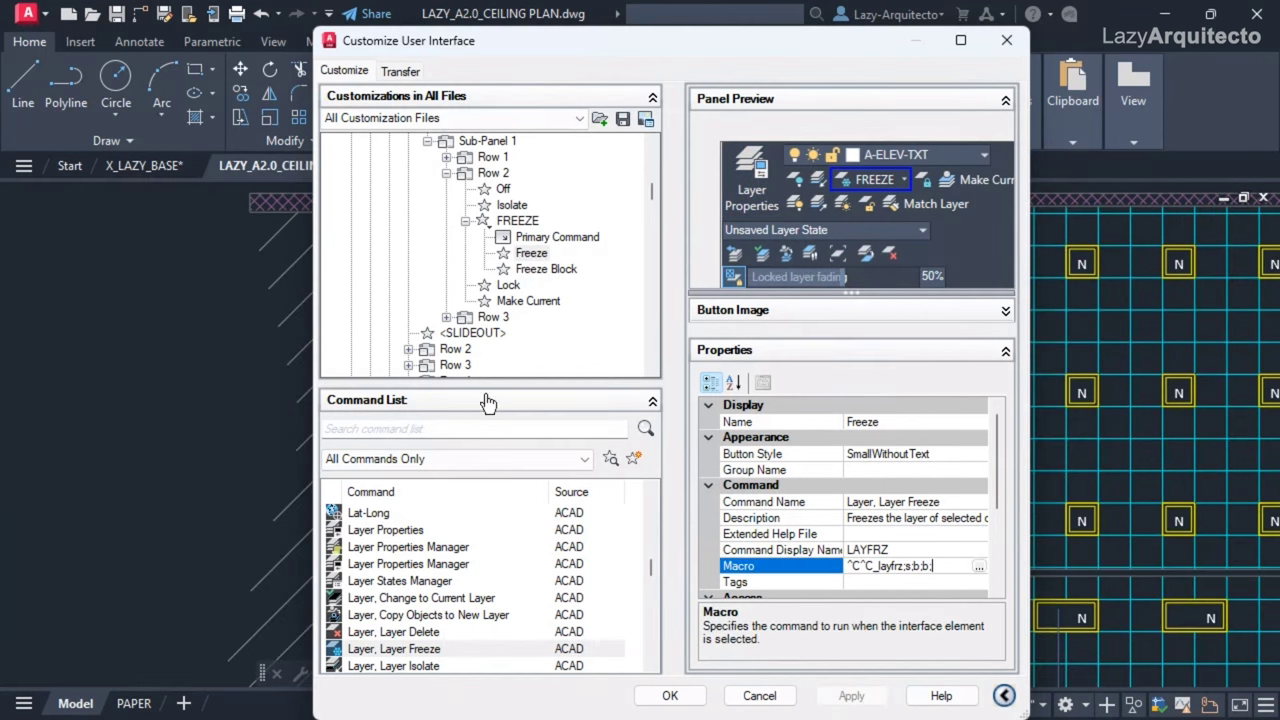
{"action": "left_click", "coordinate": [417, 428]}
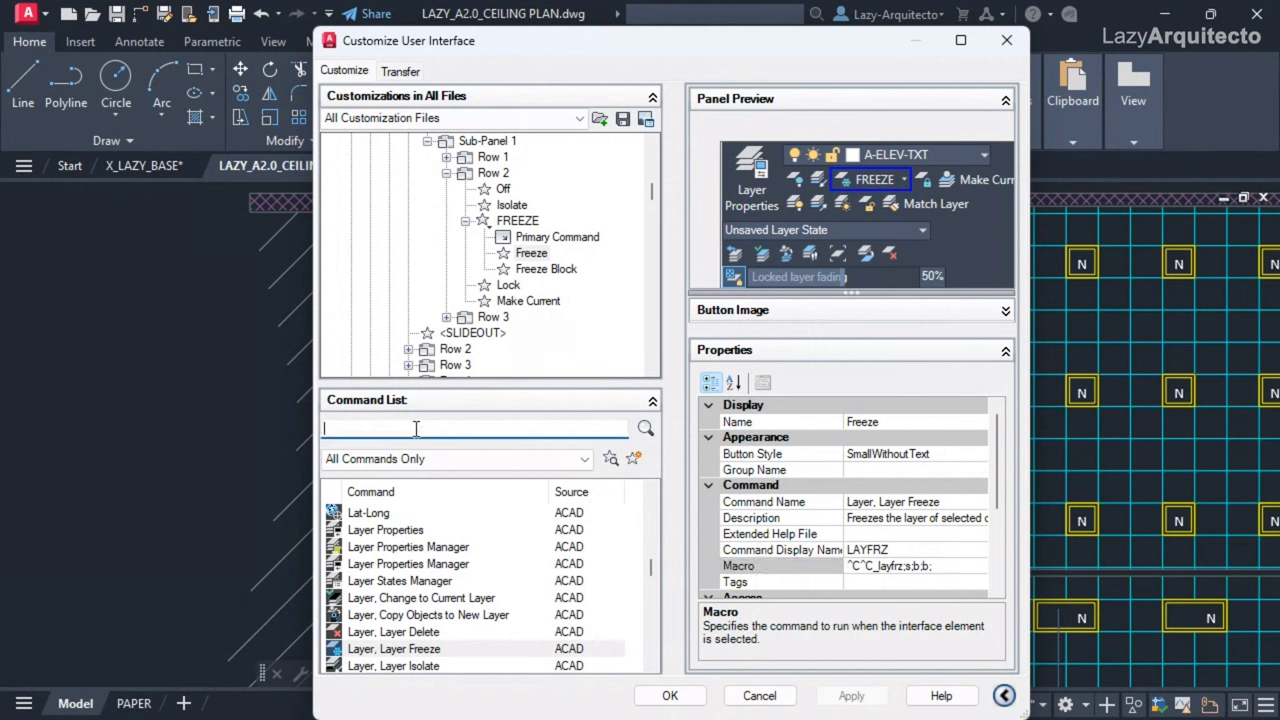
{"action": "type", "text": "layf"}
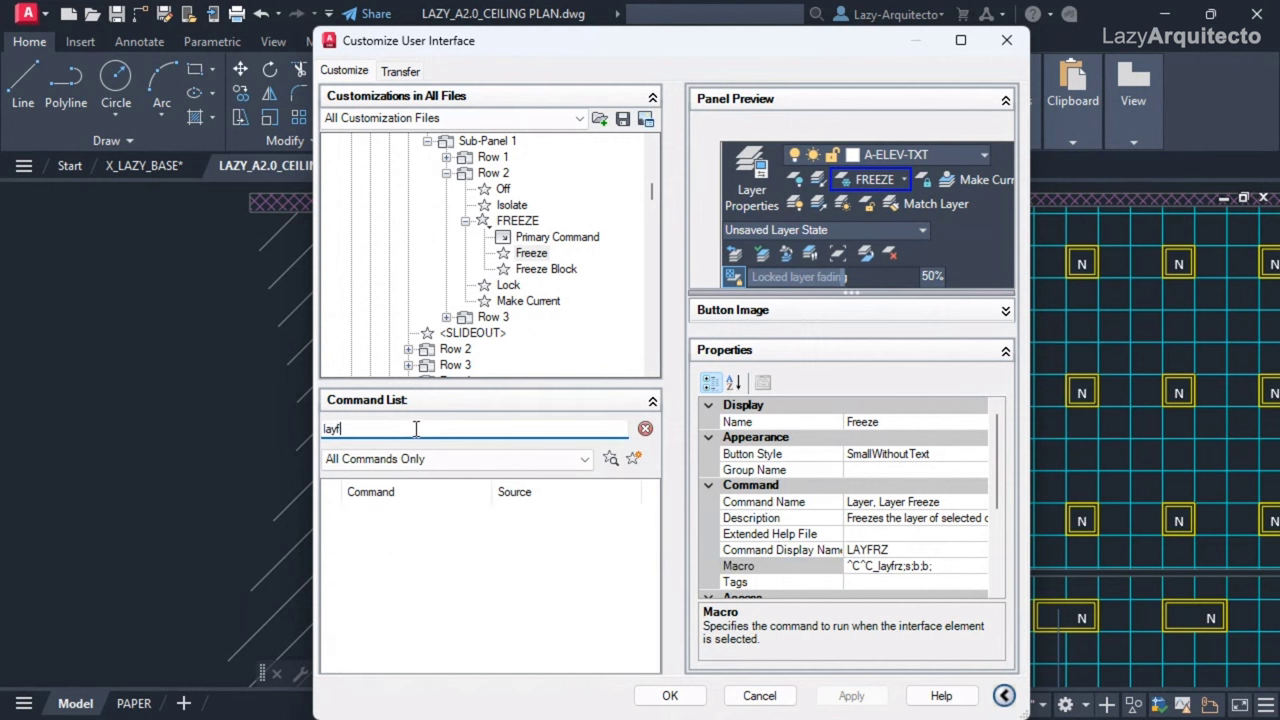
{"action": "key", "text": "BackSpace"}
{"action": "key", "text": "BackSpace"}
{"action": "key", "text": "BackSpace"}
{"action": "key", "text": "BackSpace"}
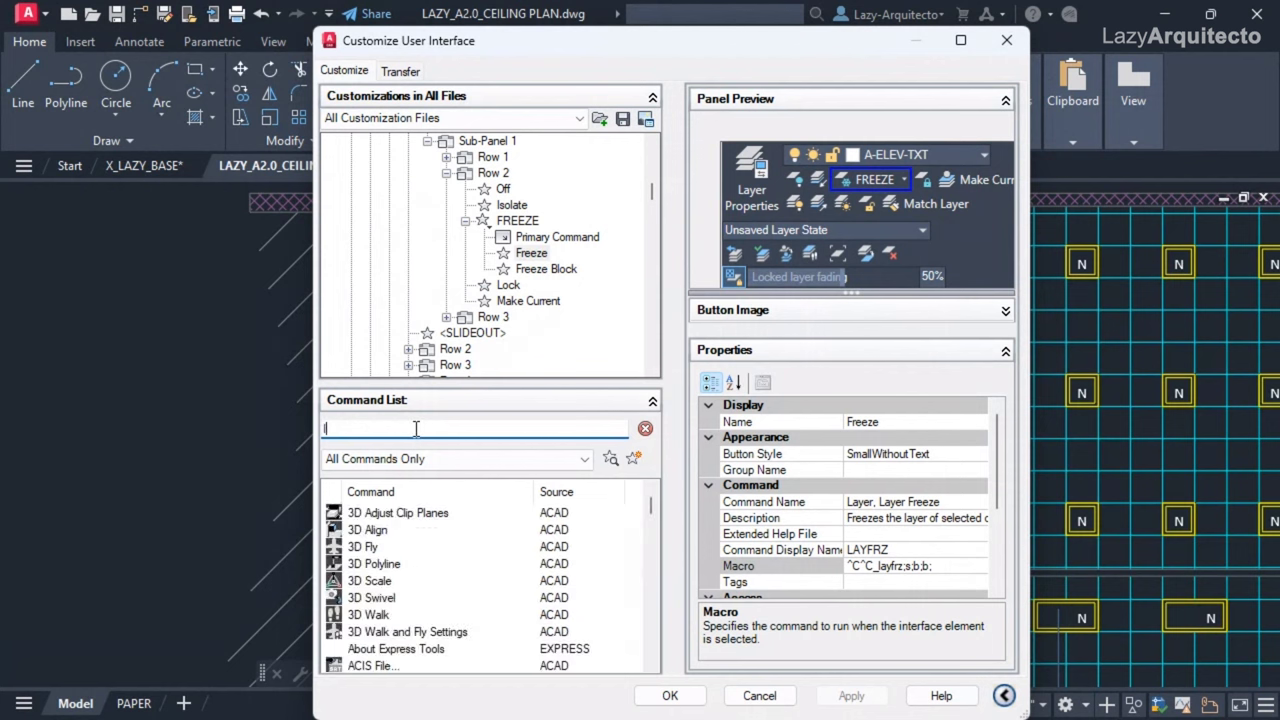
{"action": "type", "text": "freeze"}
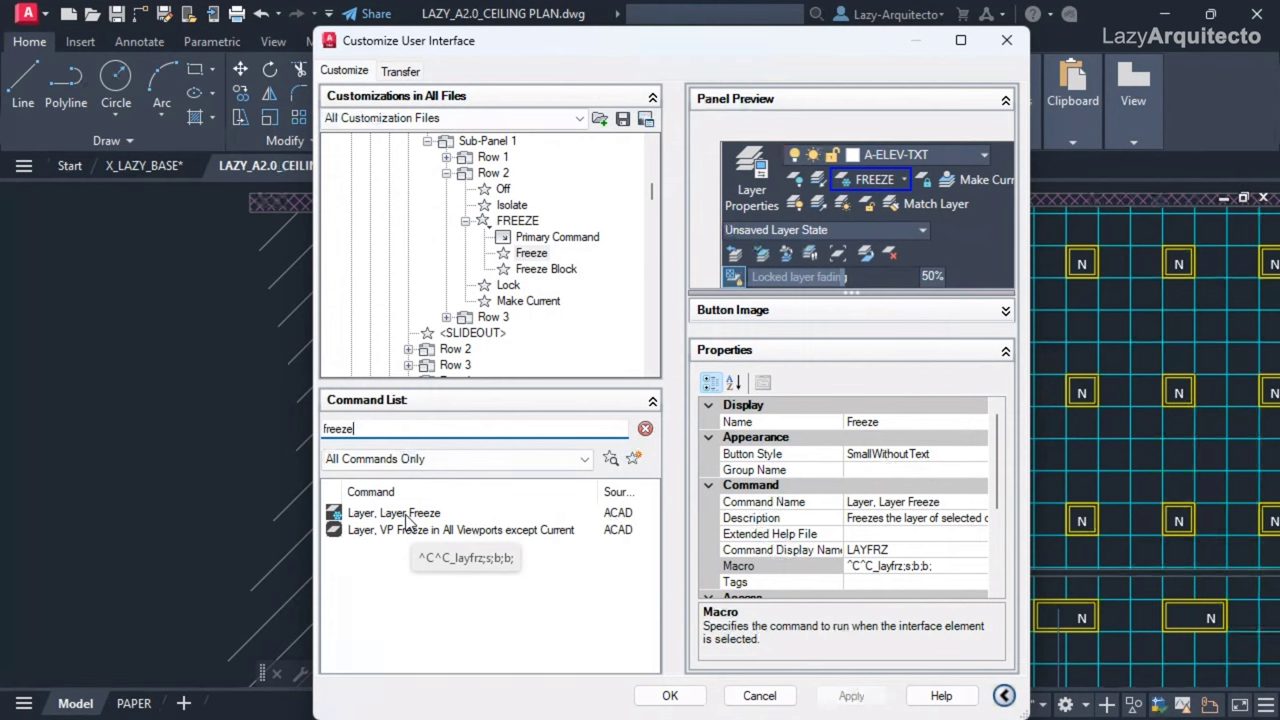
{"action": "left_click", "coordinate": [405, 518]}
{"action": "left_click", "coordinate": [645, 428]}
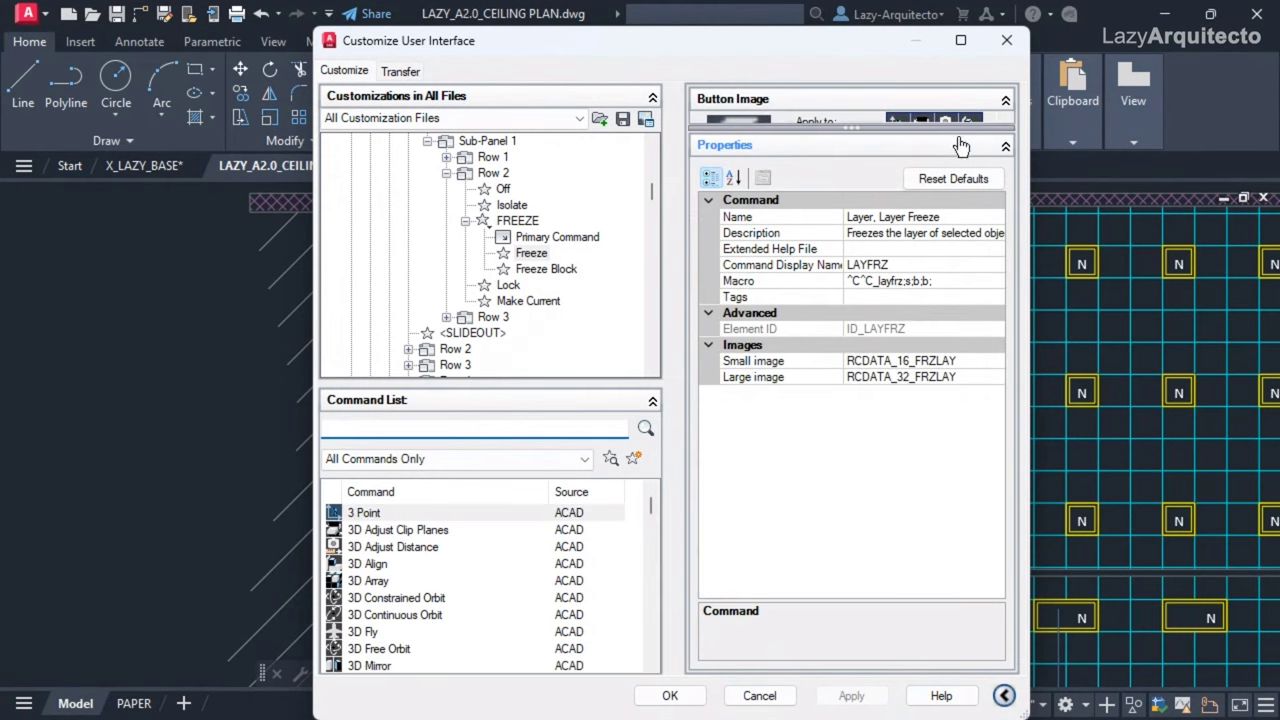
{"action": "left_click_drag", "start_coordinate": [855, 128], "coordinate": [855, 313]}
{"action": "left_click", "coordinate": [545, 269]}
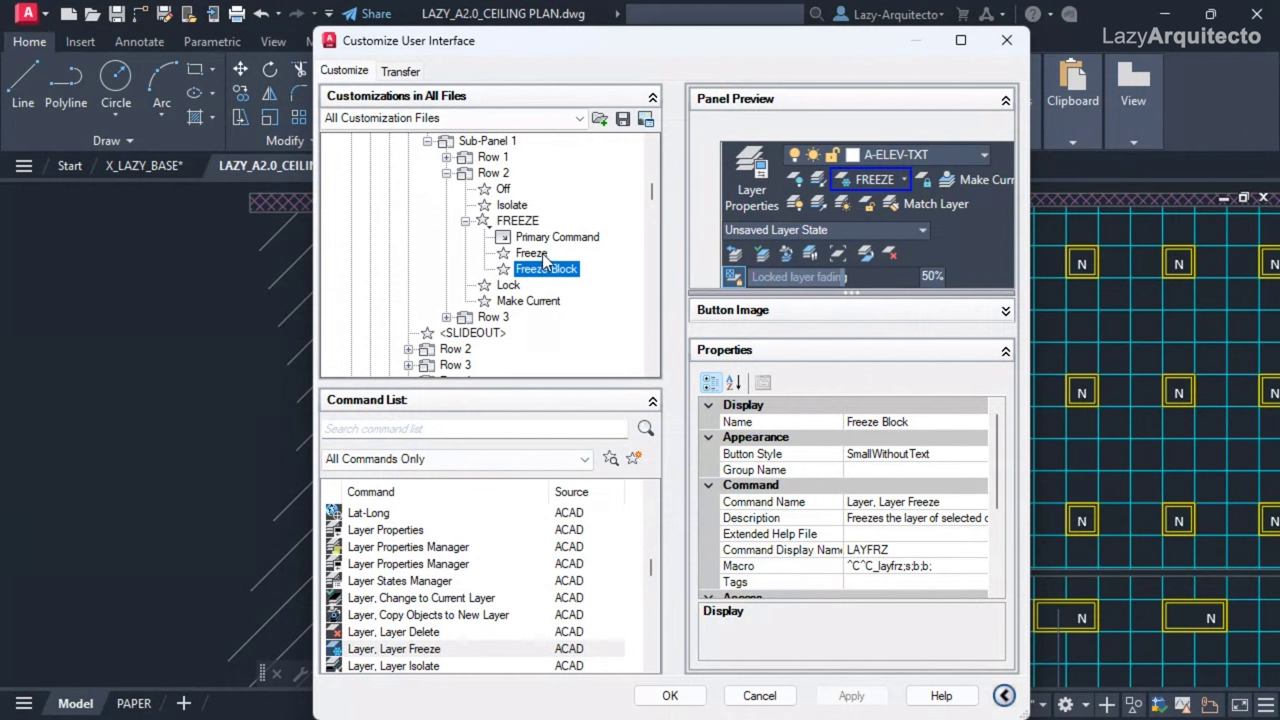
{"action": "left_click", "coordinate": [531, 253]}
{"action": "left_click", "coordinate": [547, 268]}
{"action": "left_click", "coordinate": [545, 254]}
Remove the Freeze Block entry from the FREEZE split button.
{"action": "left_click", "coordinate": [540, 270]}
{"action": "right_click", "coordinate": [538, 271]}
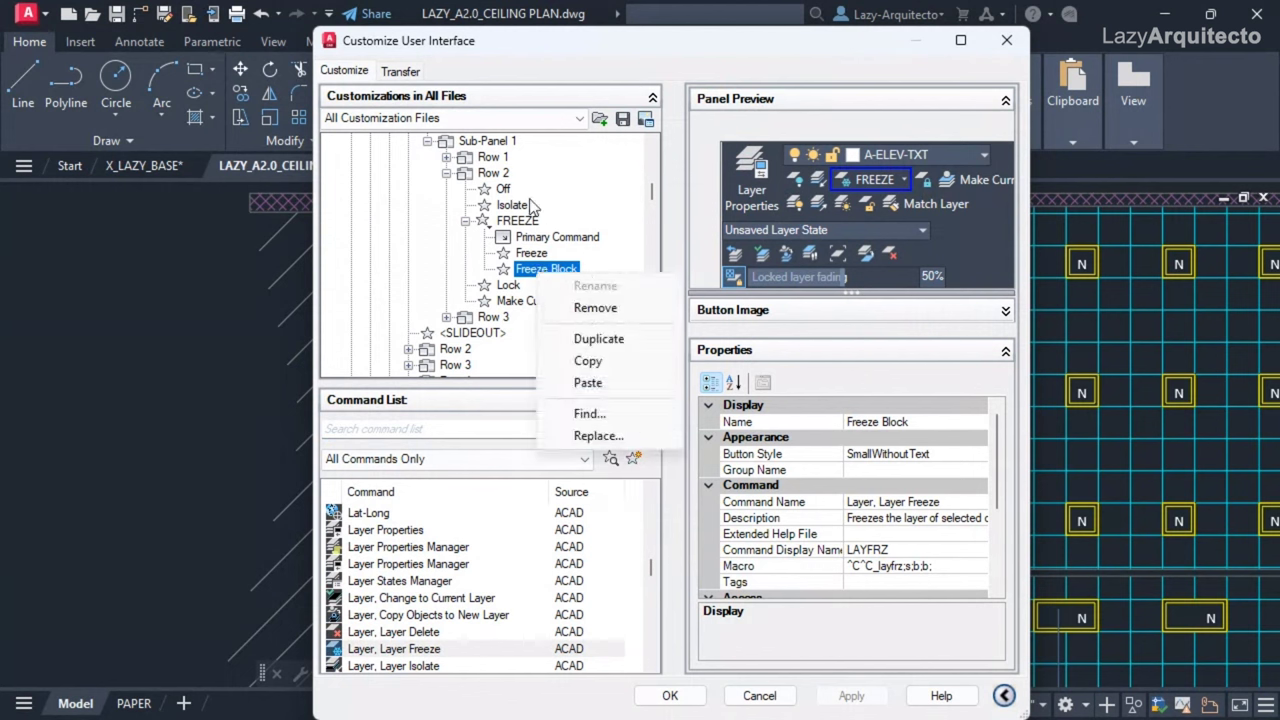
{"action": "left_click", "coordinate": [595, 308]}
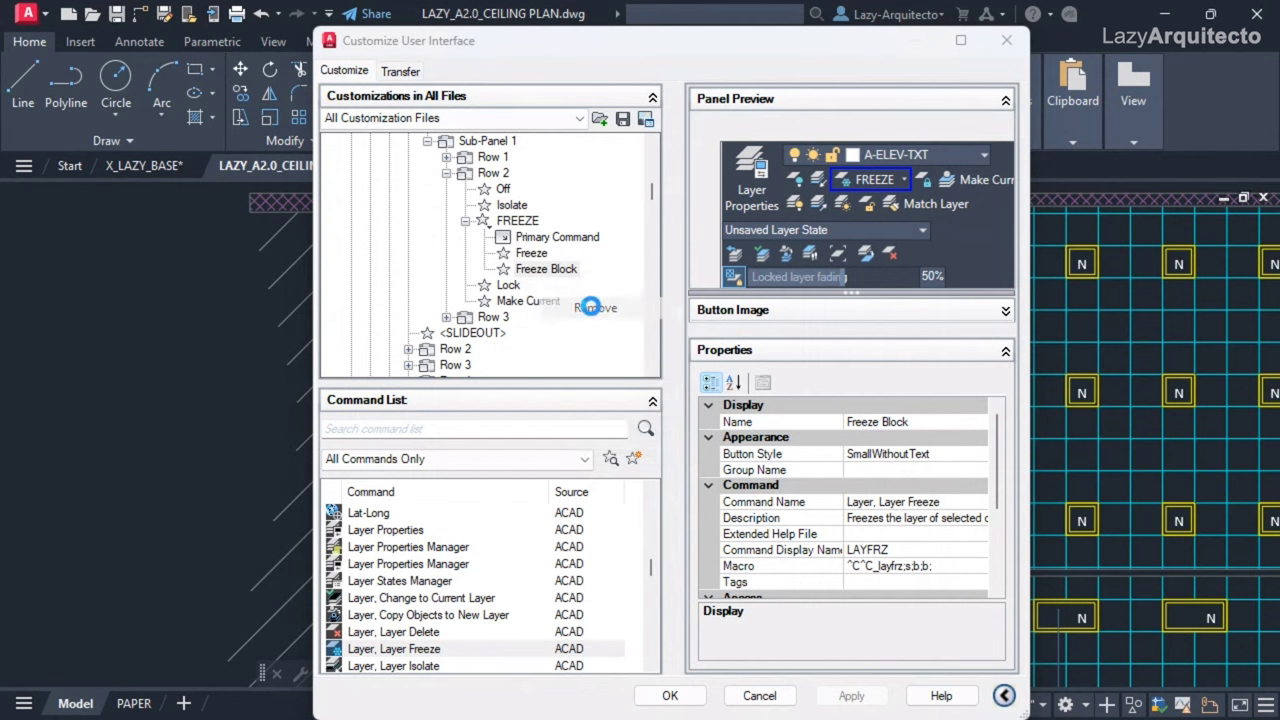
{"action": "left_click", "coordinate": [688, 428]}
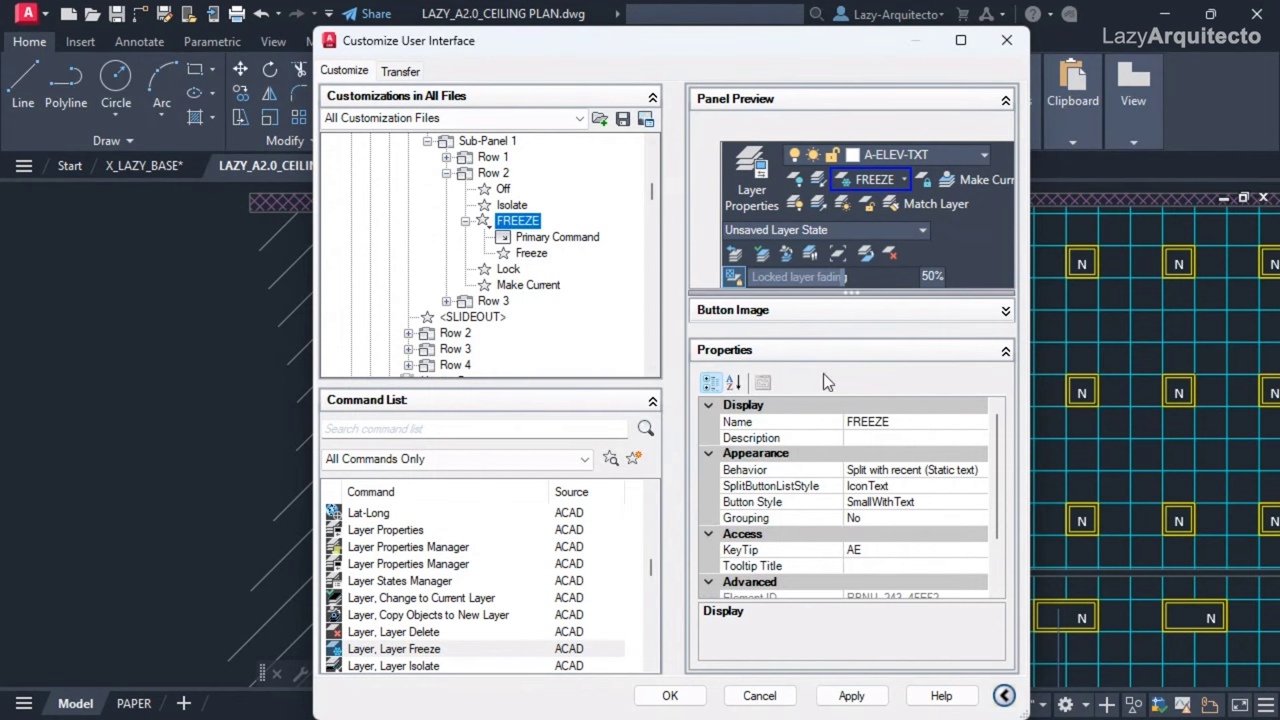
Change the Freeze command's macro ending from b; to n; and apply ^C^C_layfrz;s;b;n;.
{"action": "left_click", "coordinate": [531, 255]}
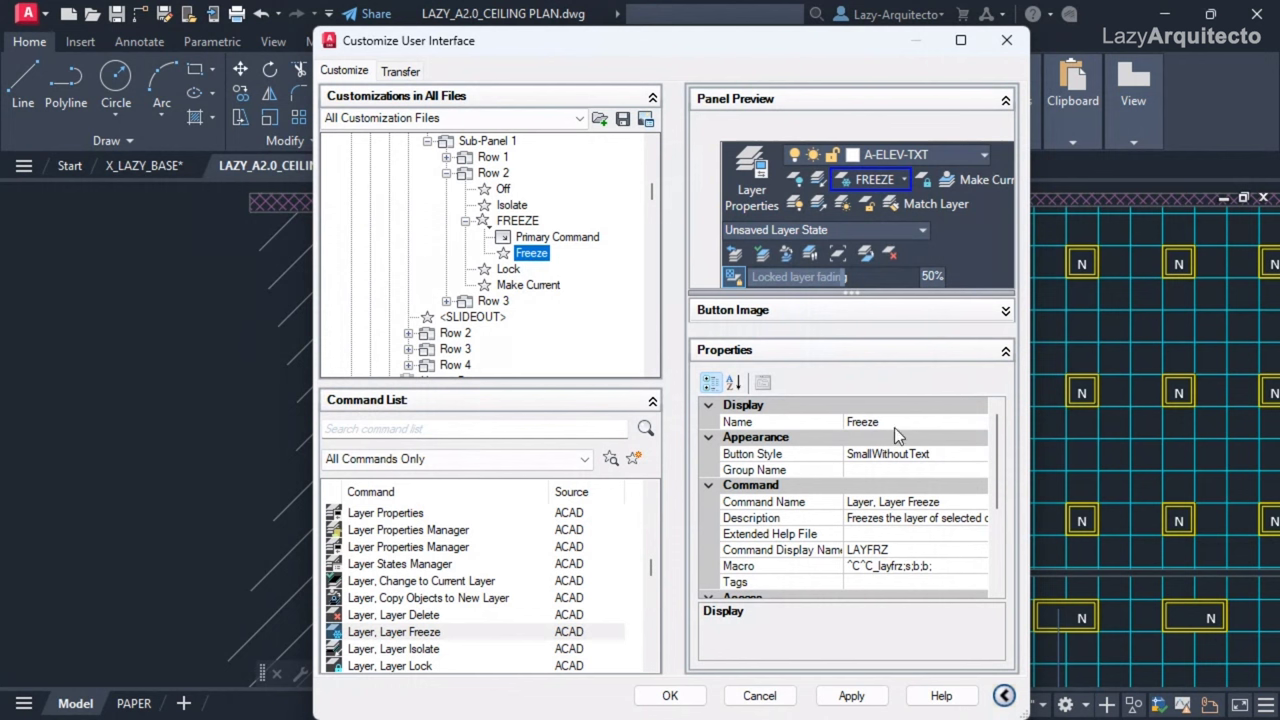
{"action": "left_click", "coordinate": [938, 567]}
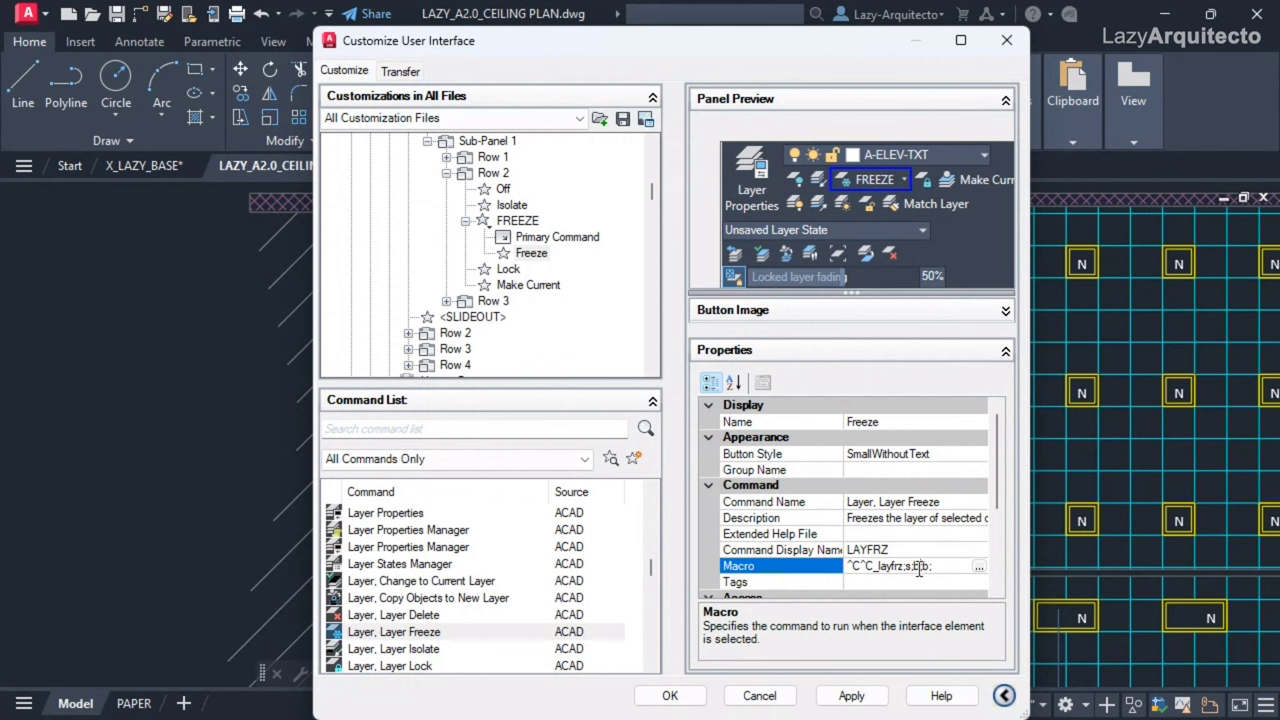
{"action": "double_click", "coordinate": [919, 567]}
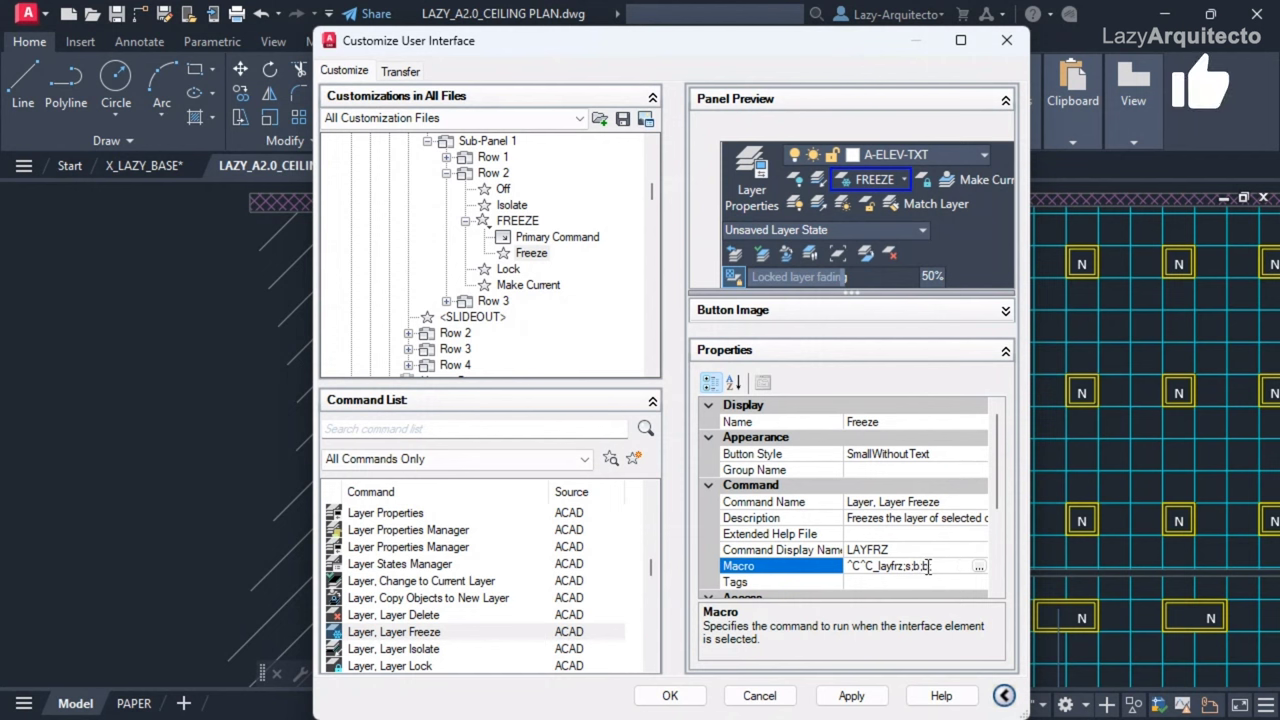
{"action": "key", "text": "BackSpace"}
{"action": "key", "text": "BackSpace"}
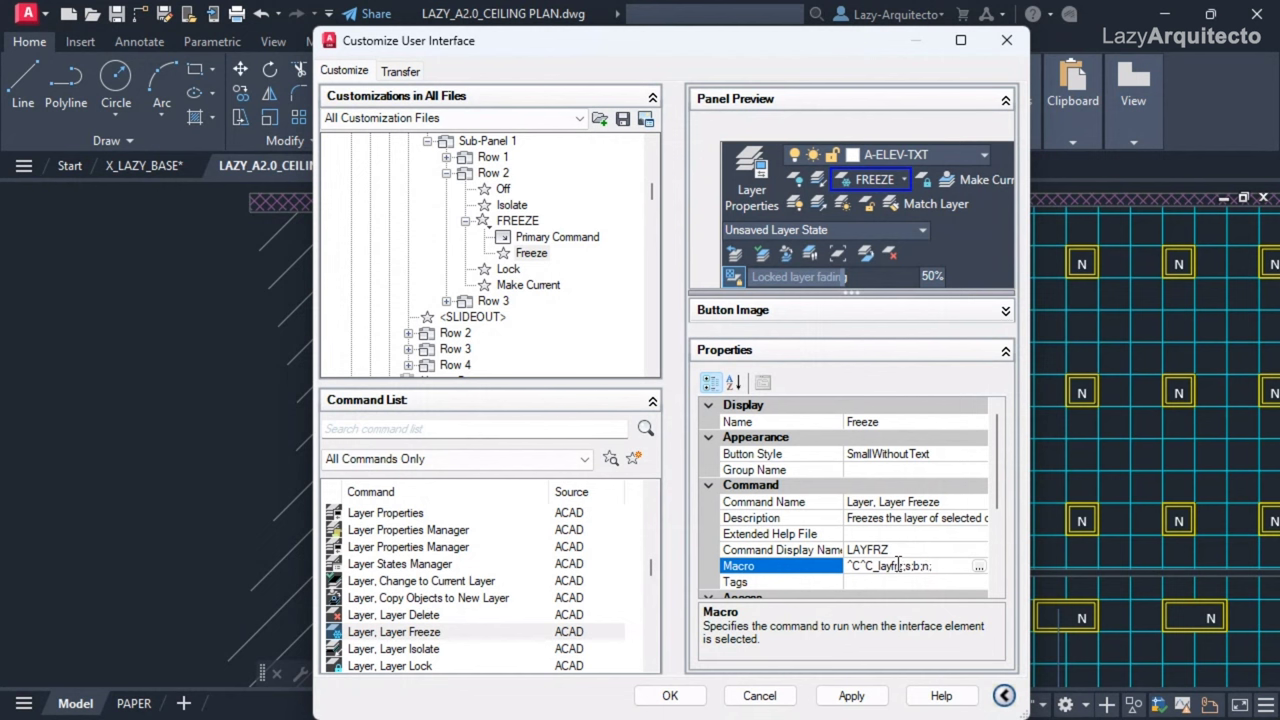
{"action": "key", "text": "BackSpace"}
{"action": "key", "text": "BackSpace"}
{"action": "type", "text": "n;"}
{"action": "left_click", "coordinate": [862, 697]}
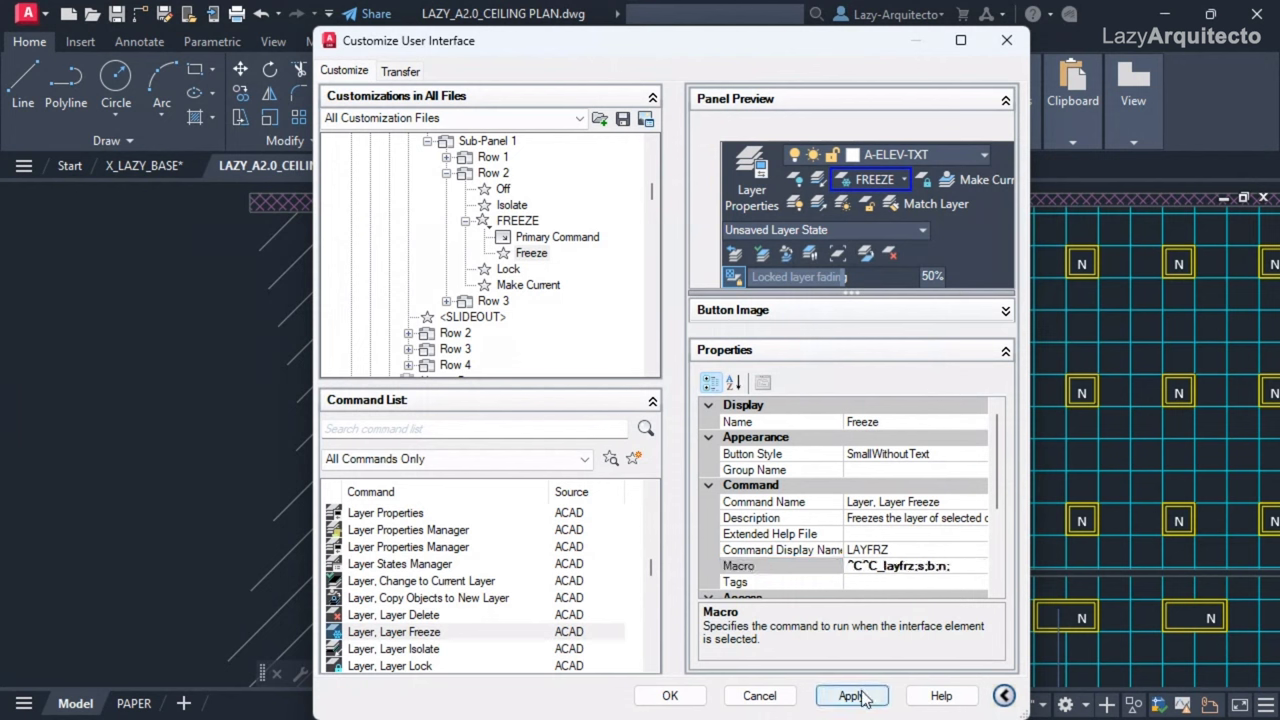
{"action": "left_click", "coordinate": [955, 567]}
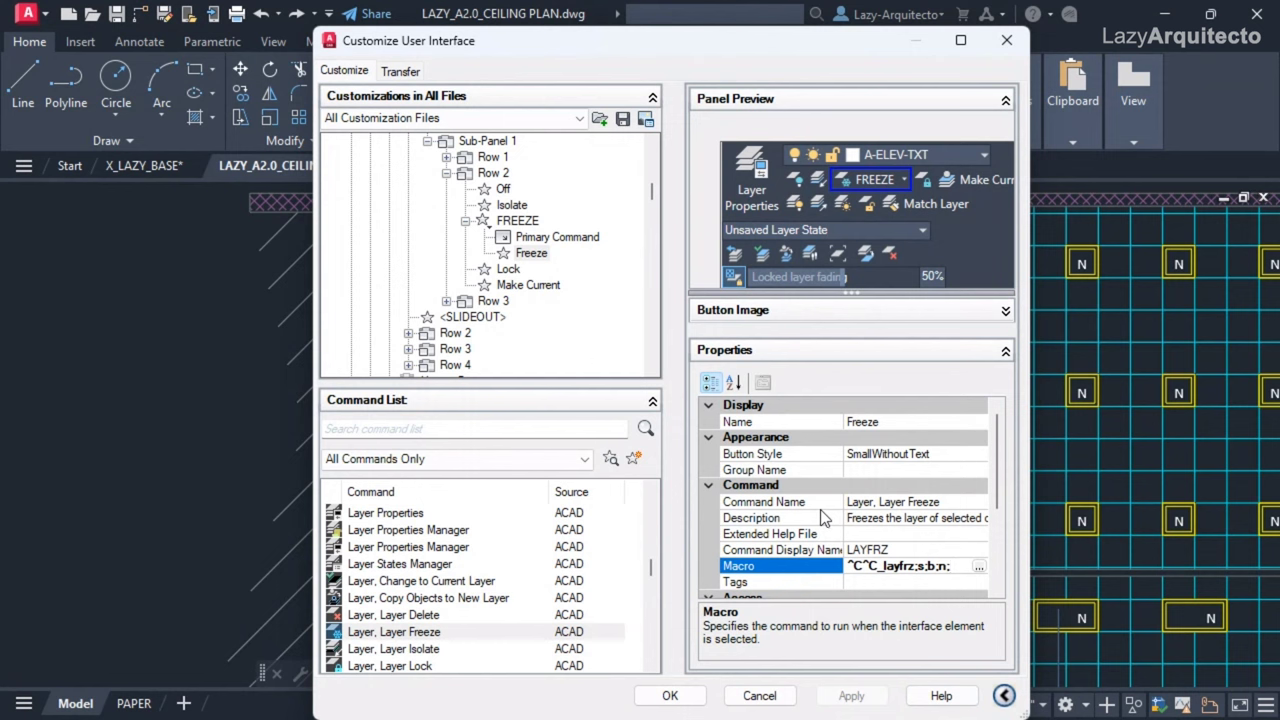
Duplicate the Layer, Layer Freeze command in the Command List.
{"action": "left_click", "coordinate": [370, 636]}
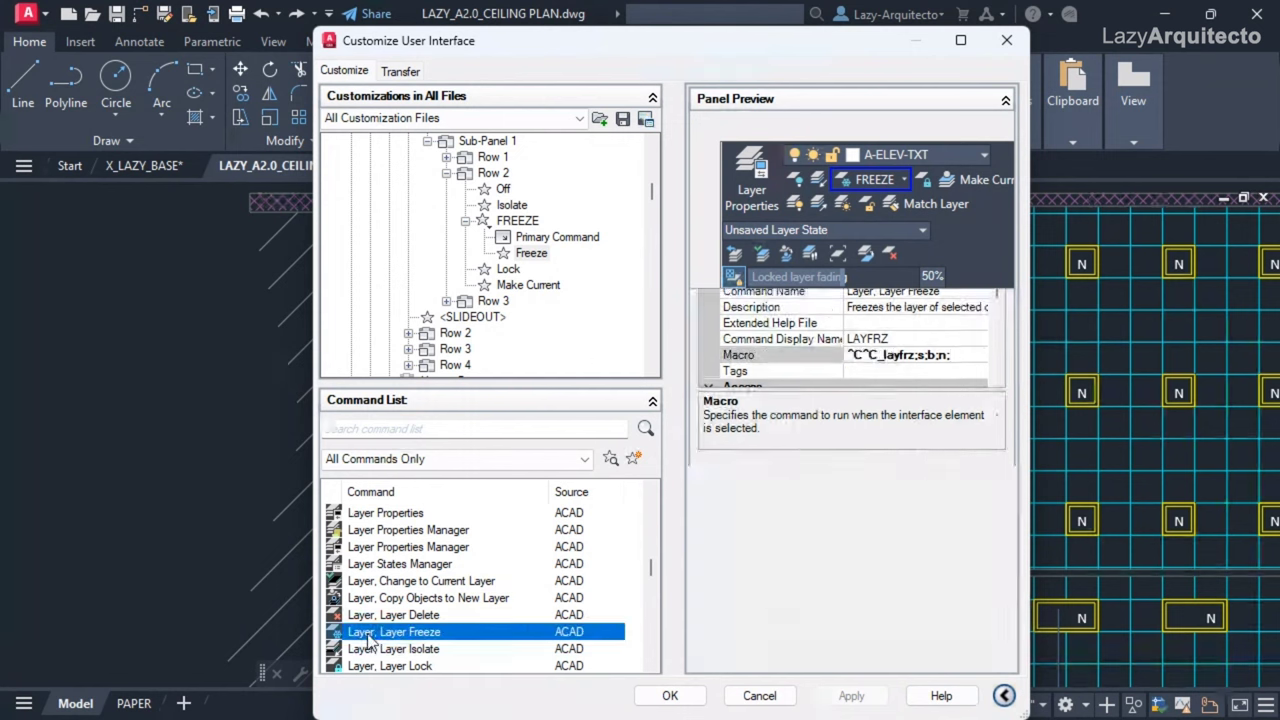
{"action": "left_click", "coordinate": [531, 256]}
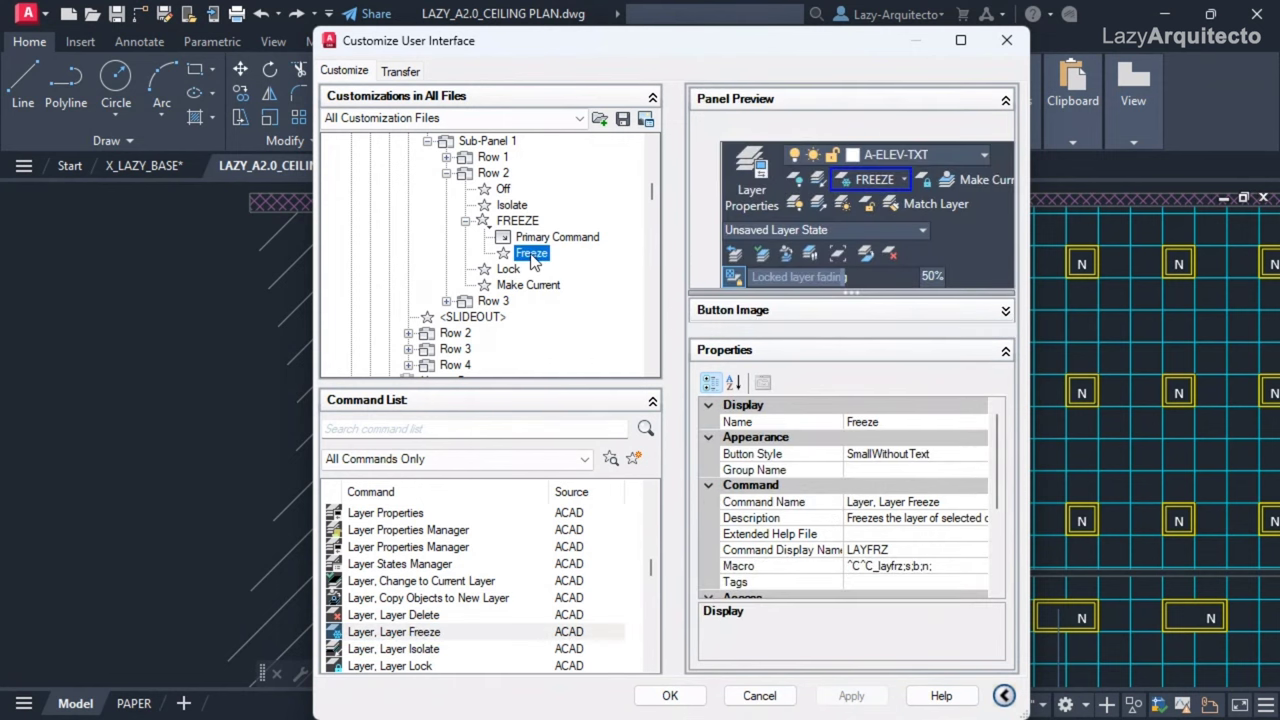
{"action": "left_click", "coordinate": [410, 634]}
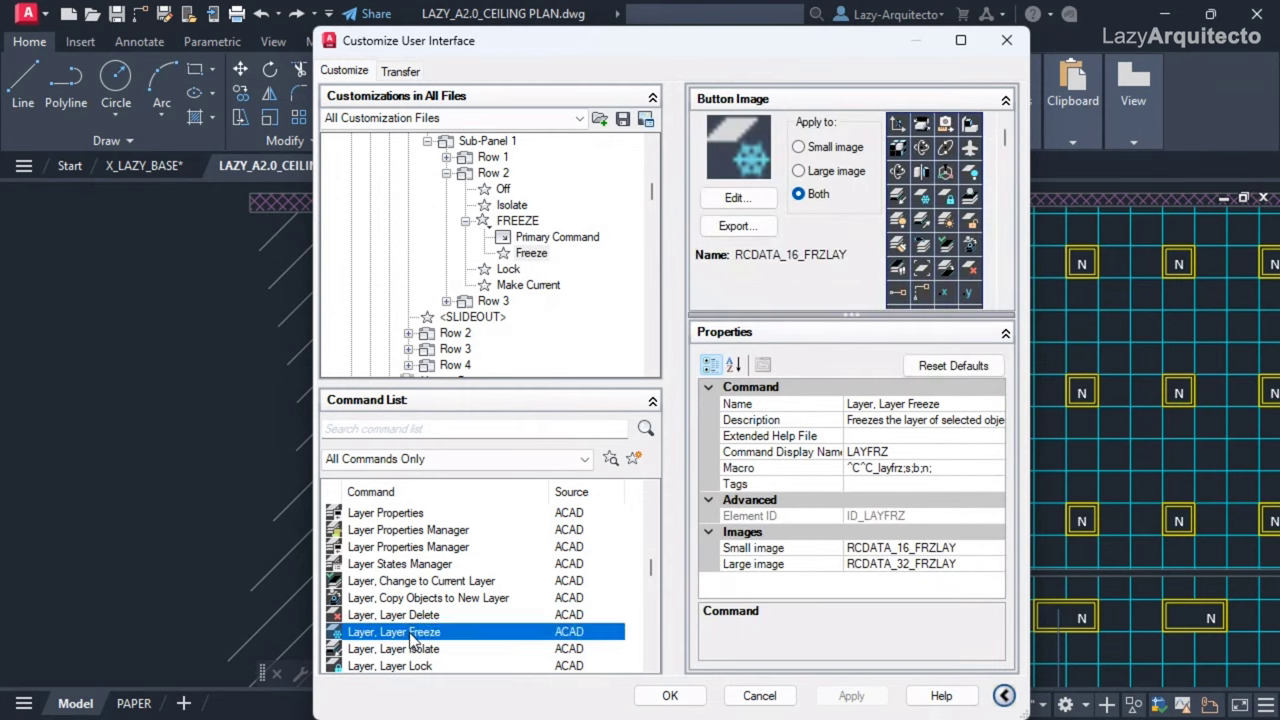
{"action": "right_click", "coordinate": [414, 641]}
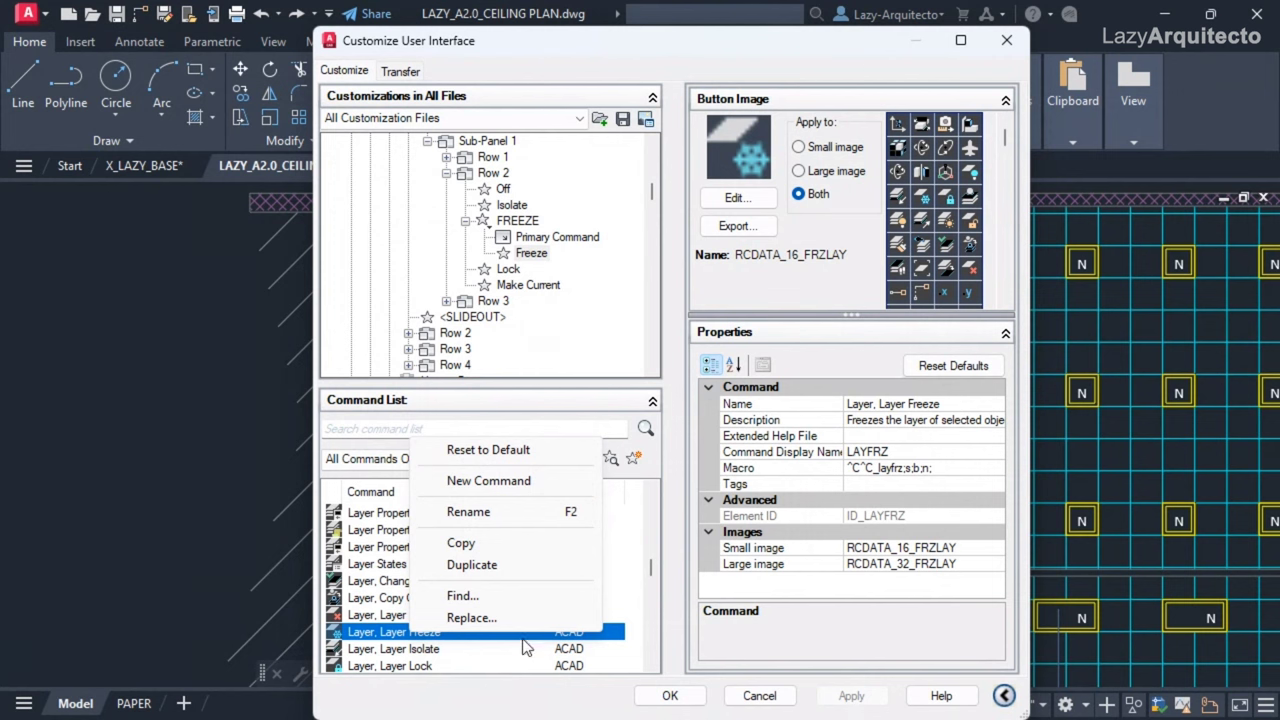
{"action": "left_click", "coordinate": [472, 566]}
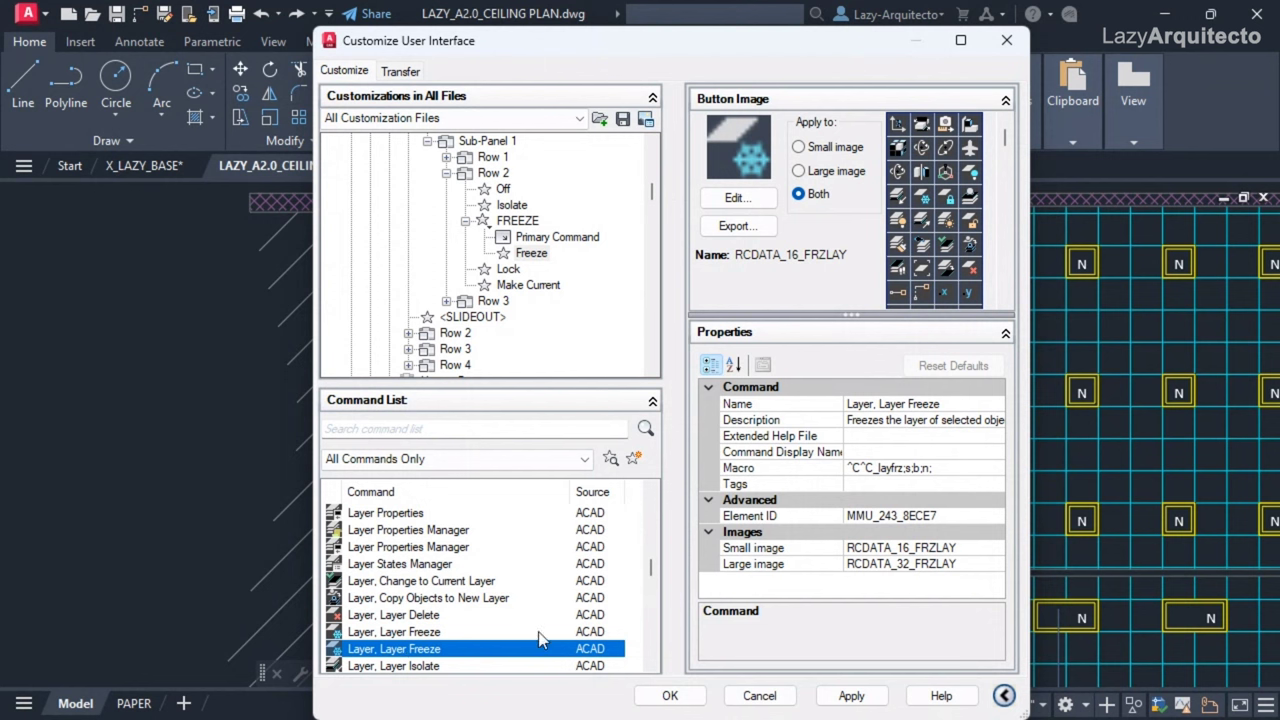
Name the copy Layer, Layer Freeze Block with macro ^C^C_layfrz;s;b;b;, then place it under FREEZE.
{"action": "left_click", "coordinate": [940, 404]}
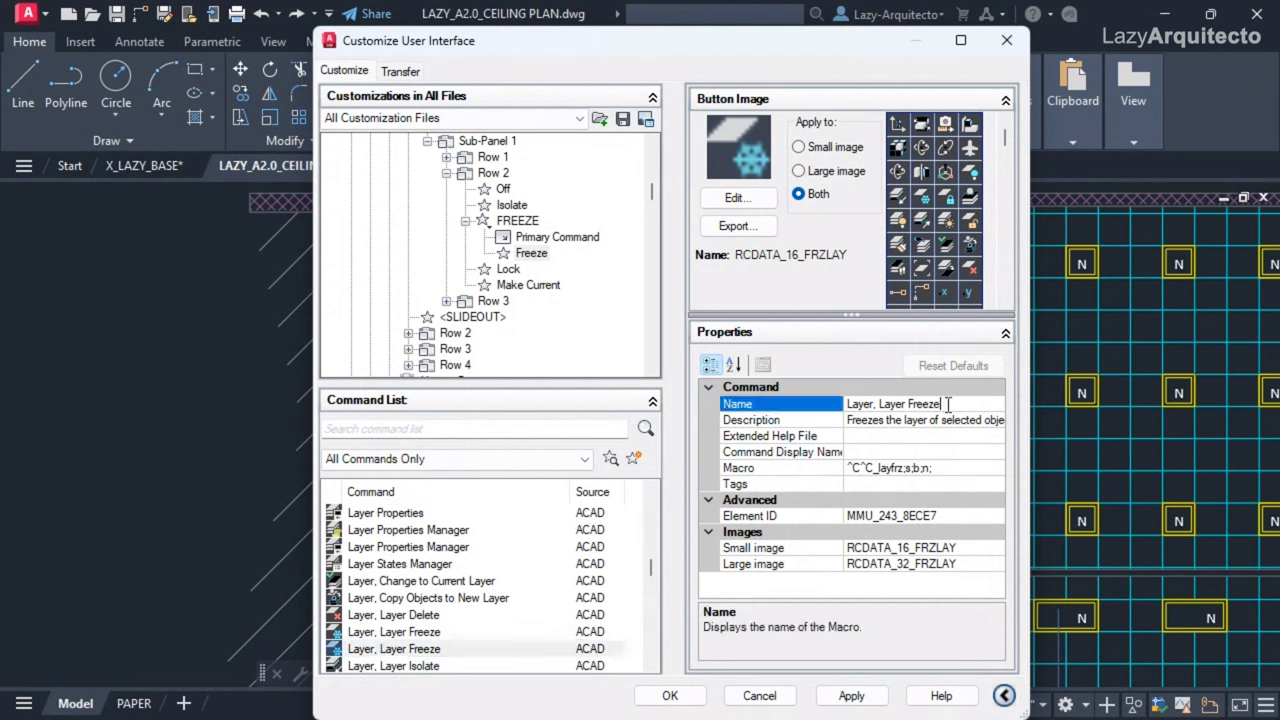
{"action": "type", "text": "Block"}
{"action": "left_click", "coordinate": [942, 467]}
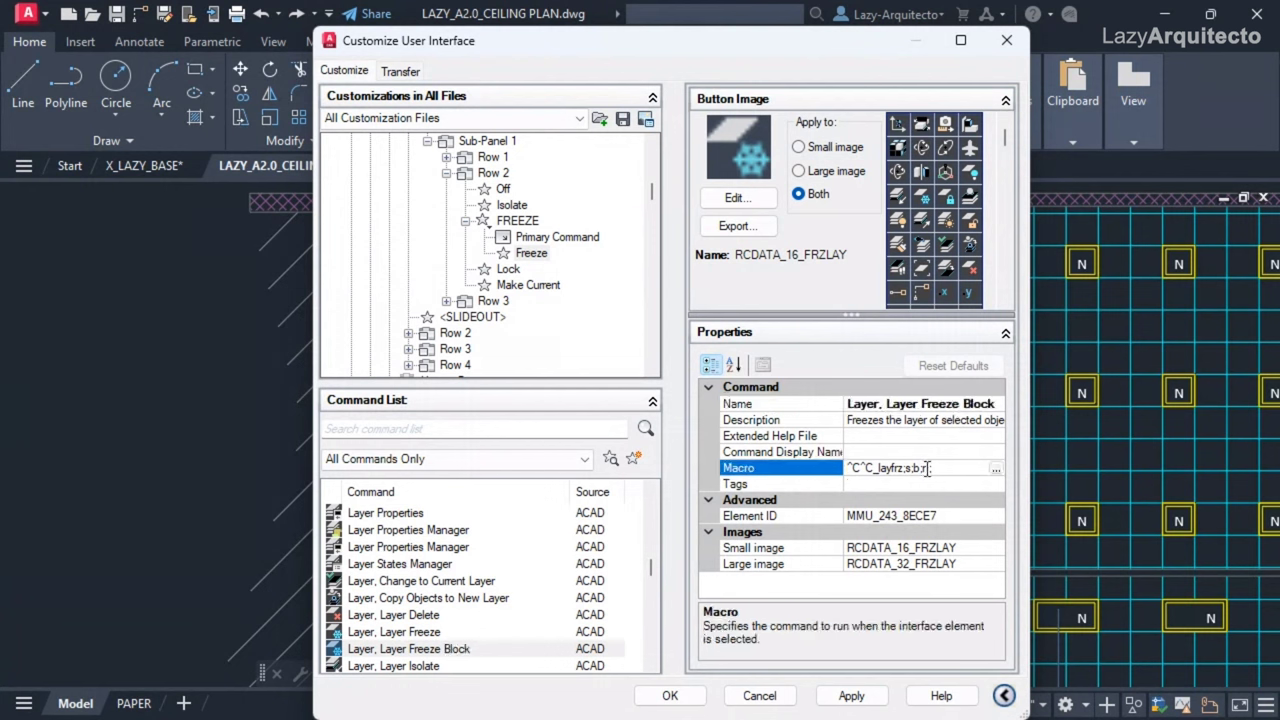
{"action": "left_click_drag", "start_coordinate": [922, 468], "coordinate": [931, 487]}
{"action": "left_click", "coordinate": [852, 696]}
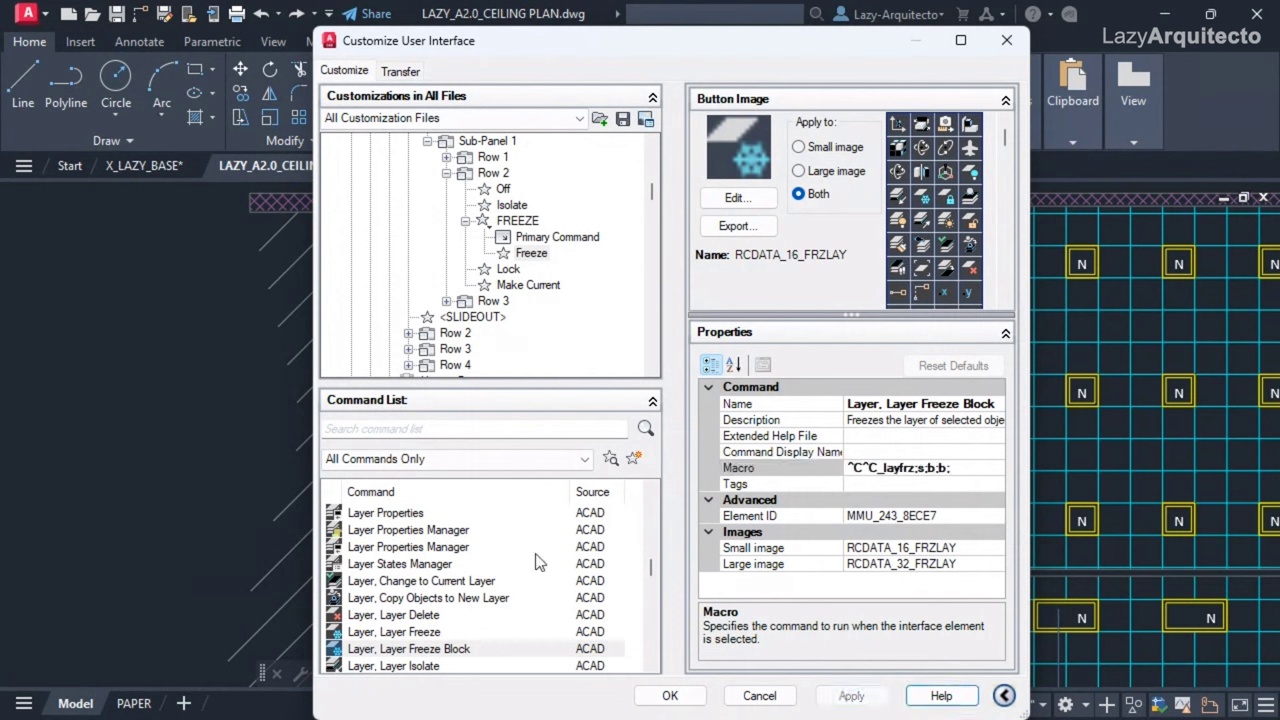
{"action": "left_click", "coordinate": [394, 650]}
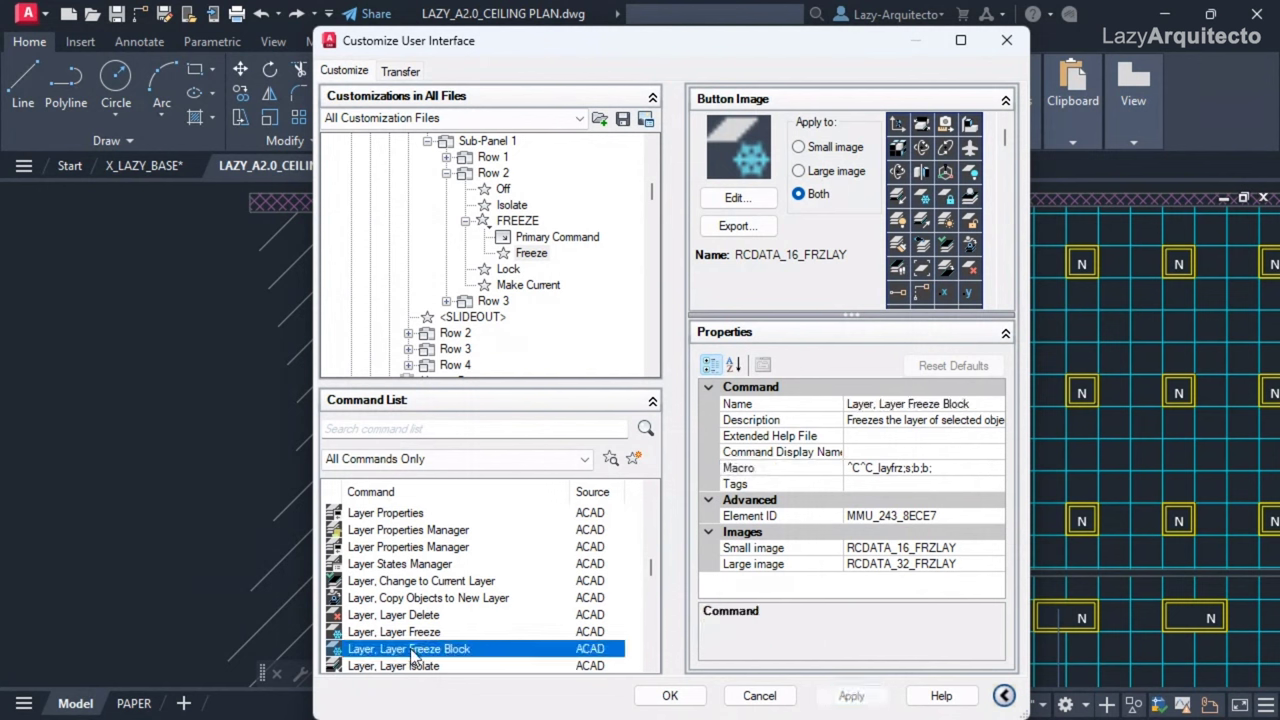
{"action": "mouse_move", "coordinate": [408, 650]}
{"action": "left_mouse_down"}
{"action": "mouse_move", "coordinate": [346, 608]}
{"action": "mouse_move", "coordinate": [312, 538]}
{"action": "mouse_move", "coordinate": [283, 419]}
{"action": "mouse_move", "coordinate": [309, 311]}
{"action": "mouse_move", "coordinate": [541, 268]}
{"action": "left_mouse_up"}
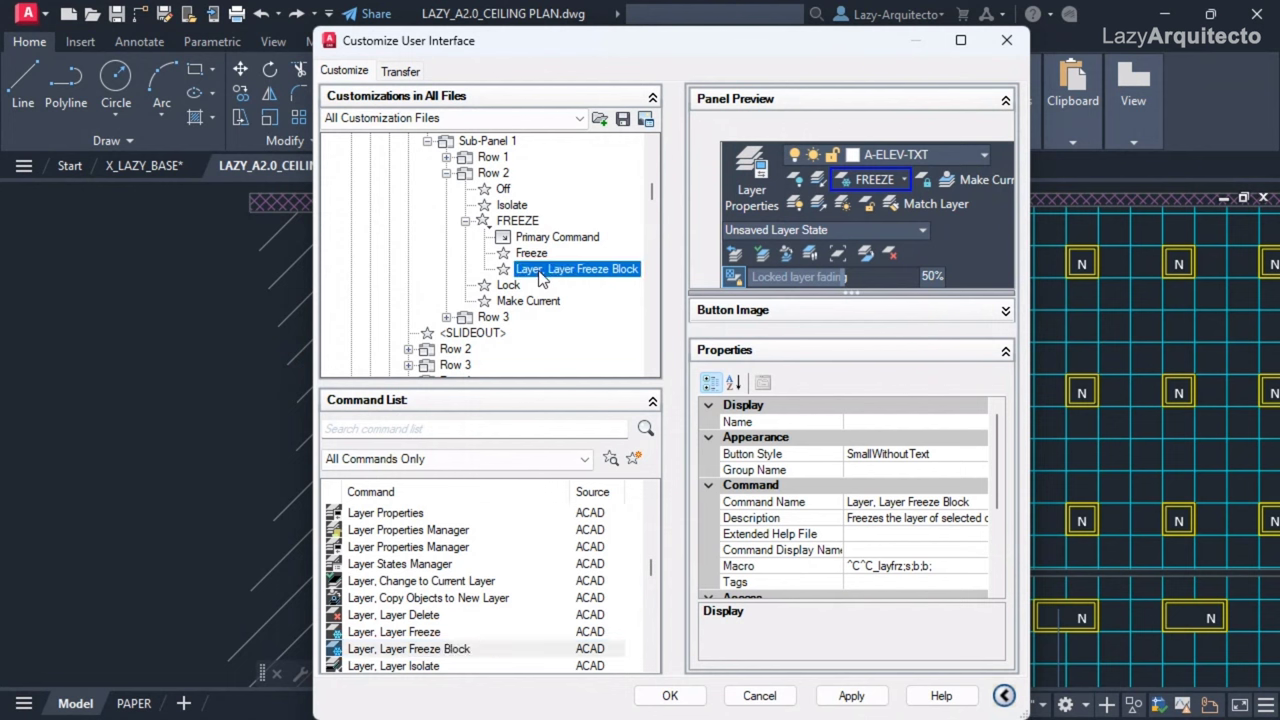
Compare the Freeze entry's settings with the new Layer Freeze Block entry under FREEZE.
{"action": "left_click", "coordinate": [539, 256]}
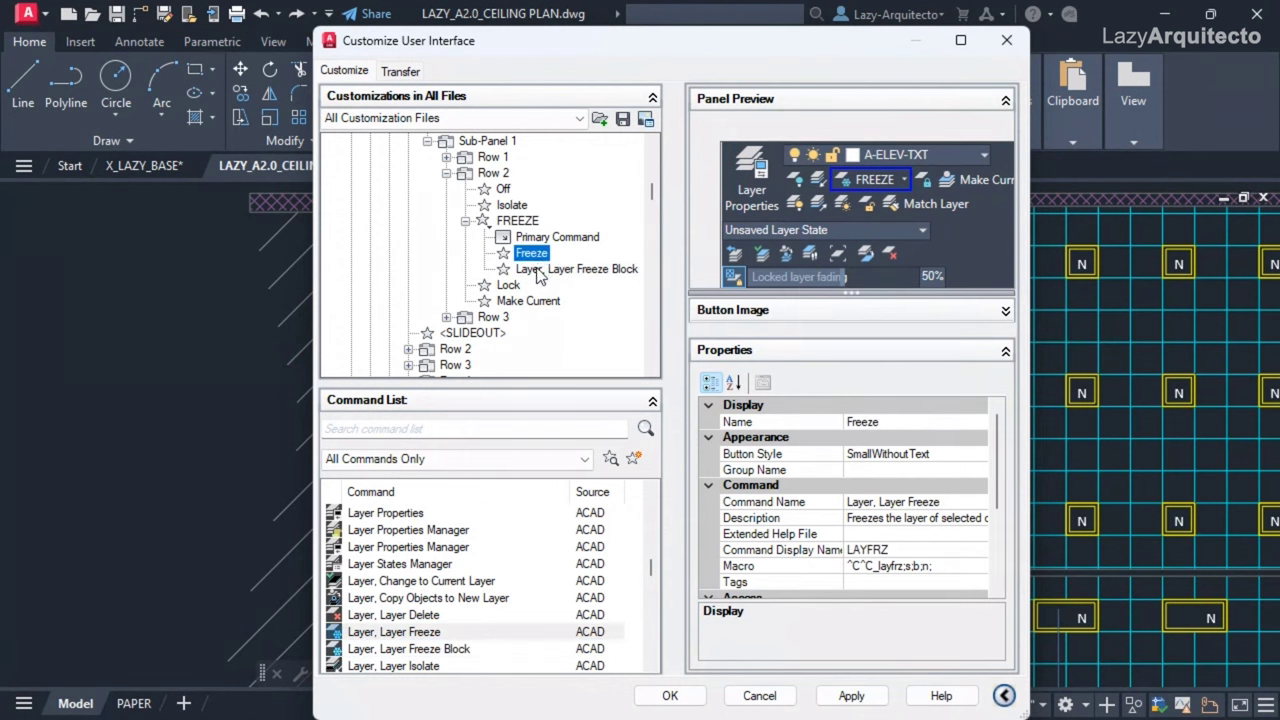
{"action": "left_click", "coordinate": [542, 269]}
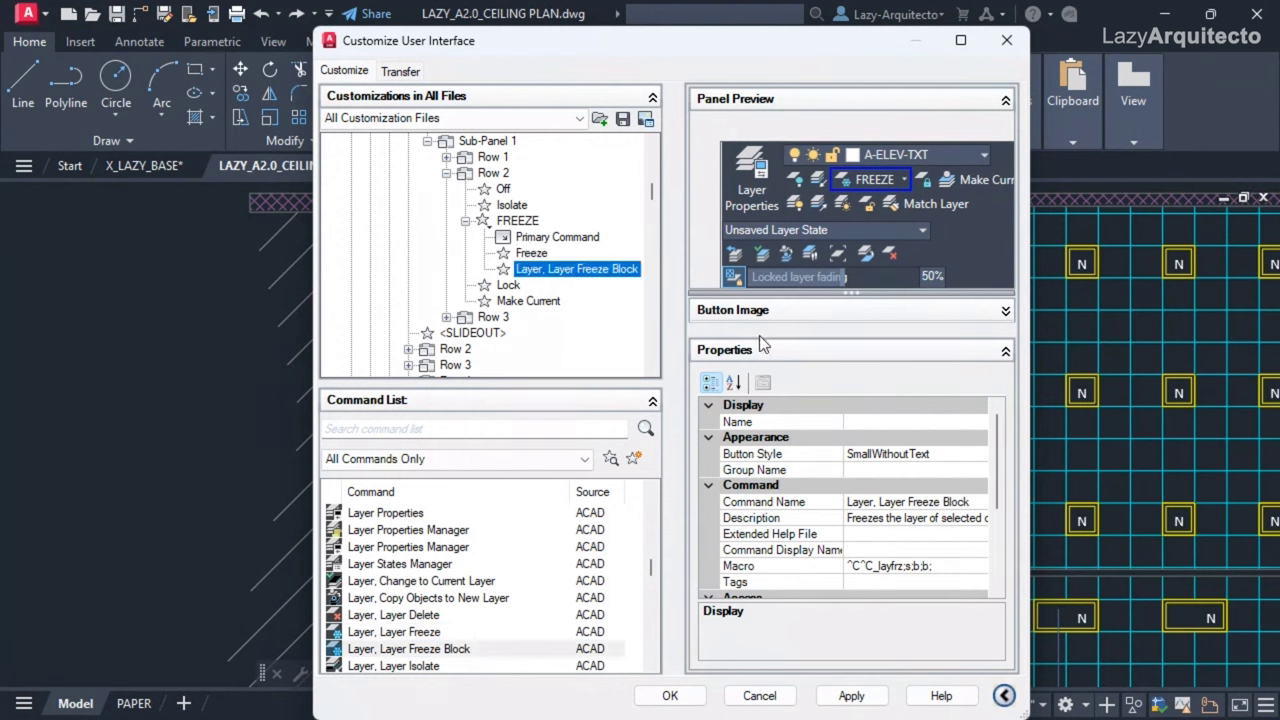
{"action": "left_click", "coordinate": [539, 255]}
{"action": "left_click", "coordinate": [545, 270]}
Set the new entry's display name to Freeze Block and apply it.
{"action": "left_click", "coordinate": [890, 424]}
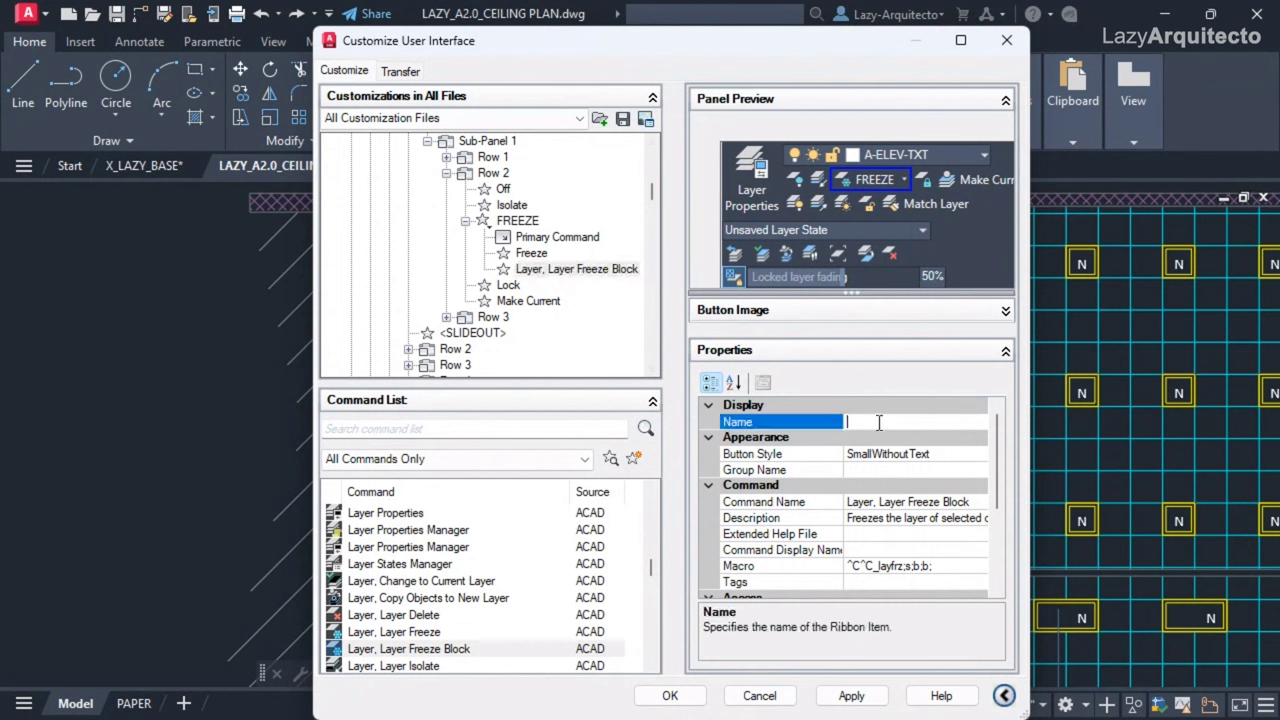
{"action": "type", "text": "Freeze Block"}
{"action": "left_click", "coordinate": [946, 455]}
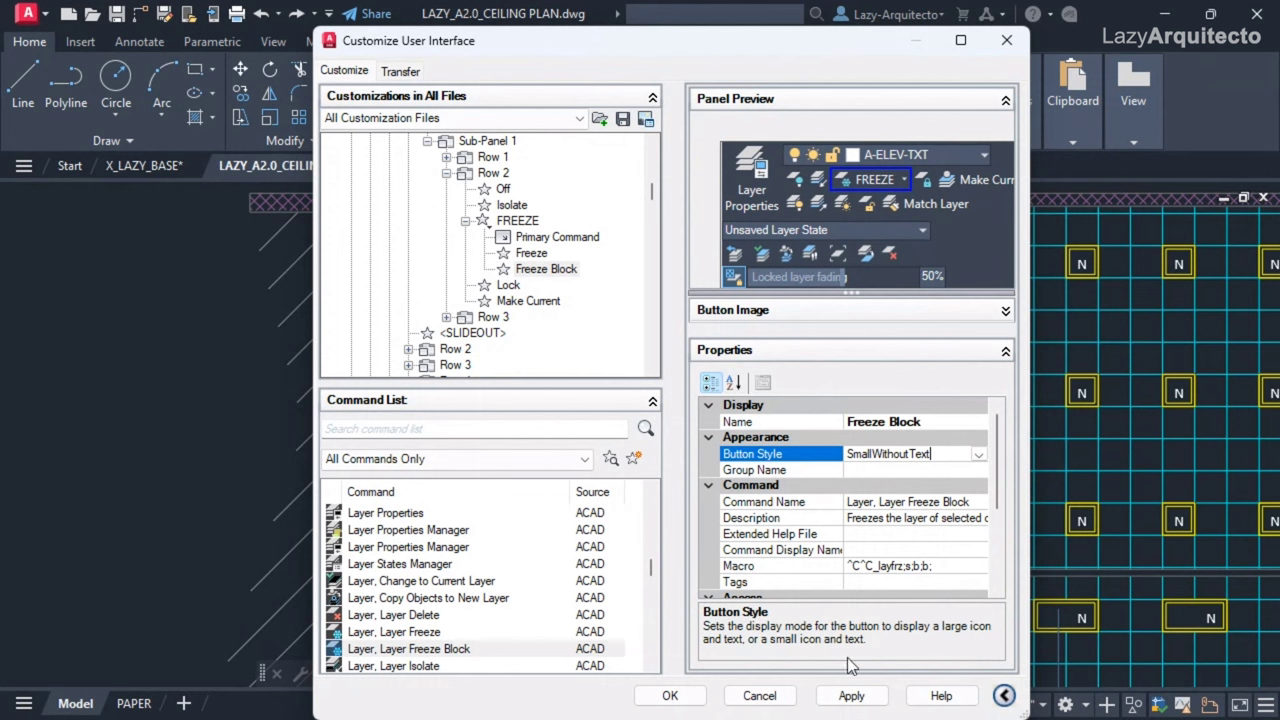
{"action": "left_click", "coordinate": [850, 696]}
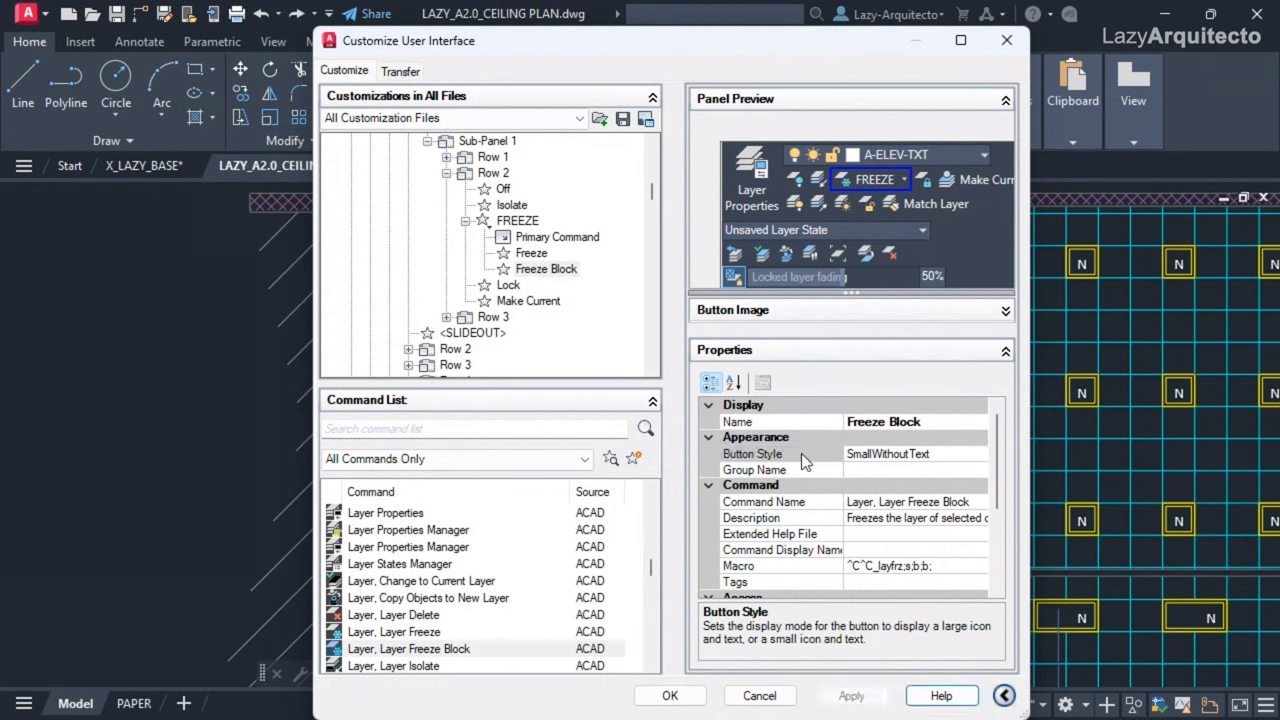
{"action": "left_click", "coordinate": [531, 257]}
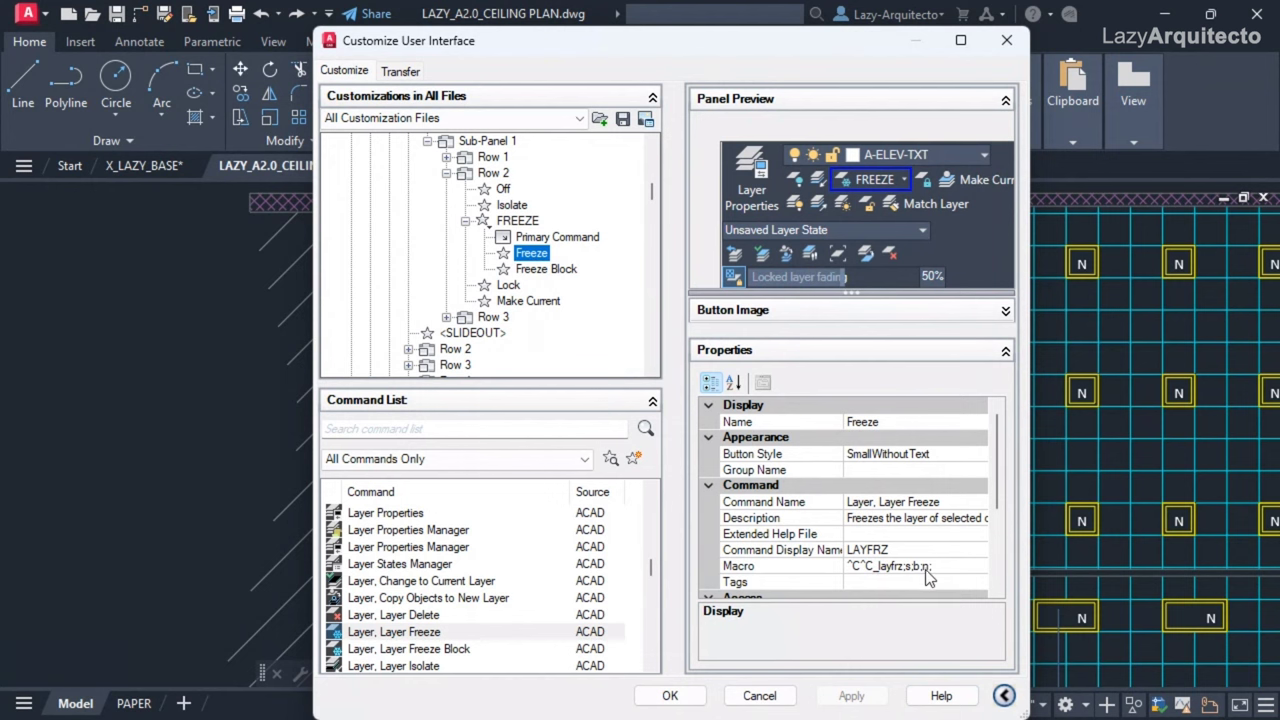
{"action": "left_click", "coordinate": [550, 272]}
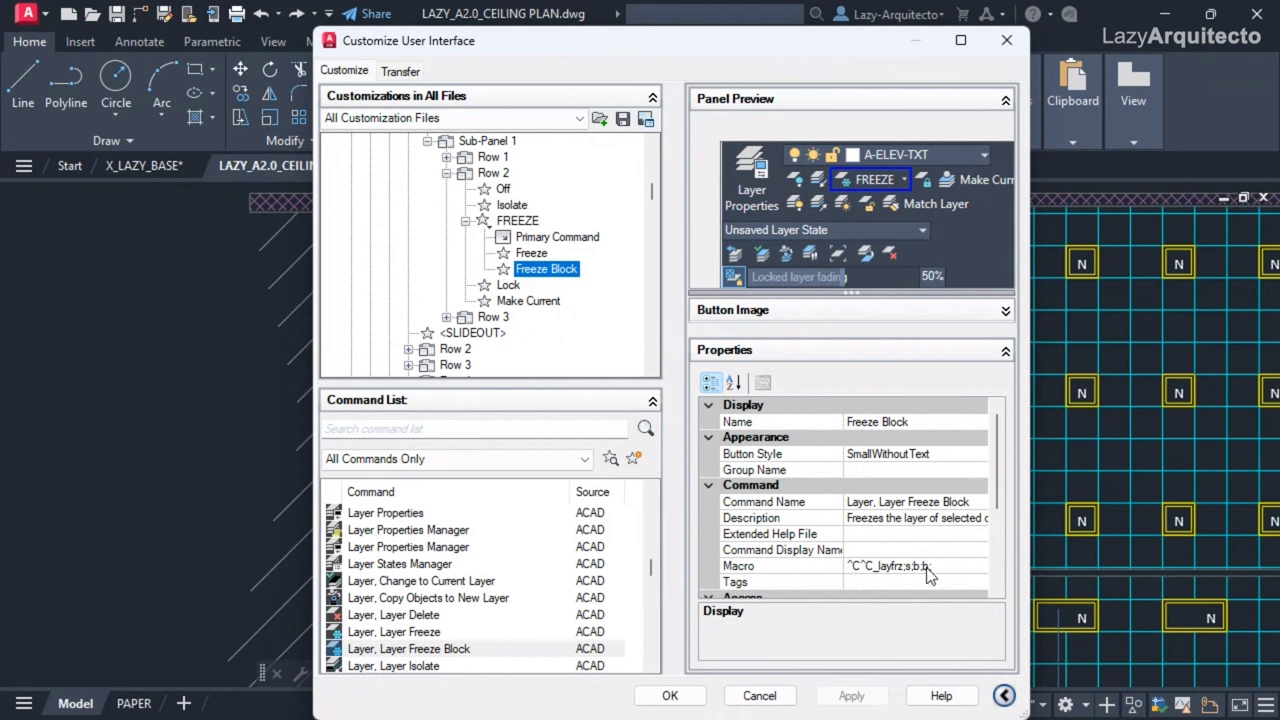
Duplicate Layer, Layer Freeze Block as a 'Layer' variant with macro ^C^C_layfrz;s;b;e;.
{"action": "left_click", "coordinate": [452, 650]}
{"action": "right_click", "coordinate": [452, 652]}
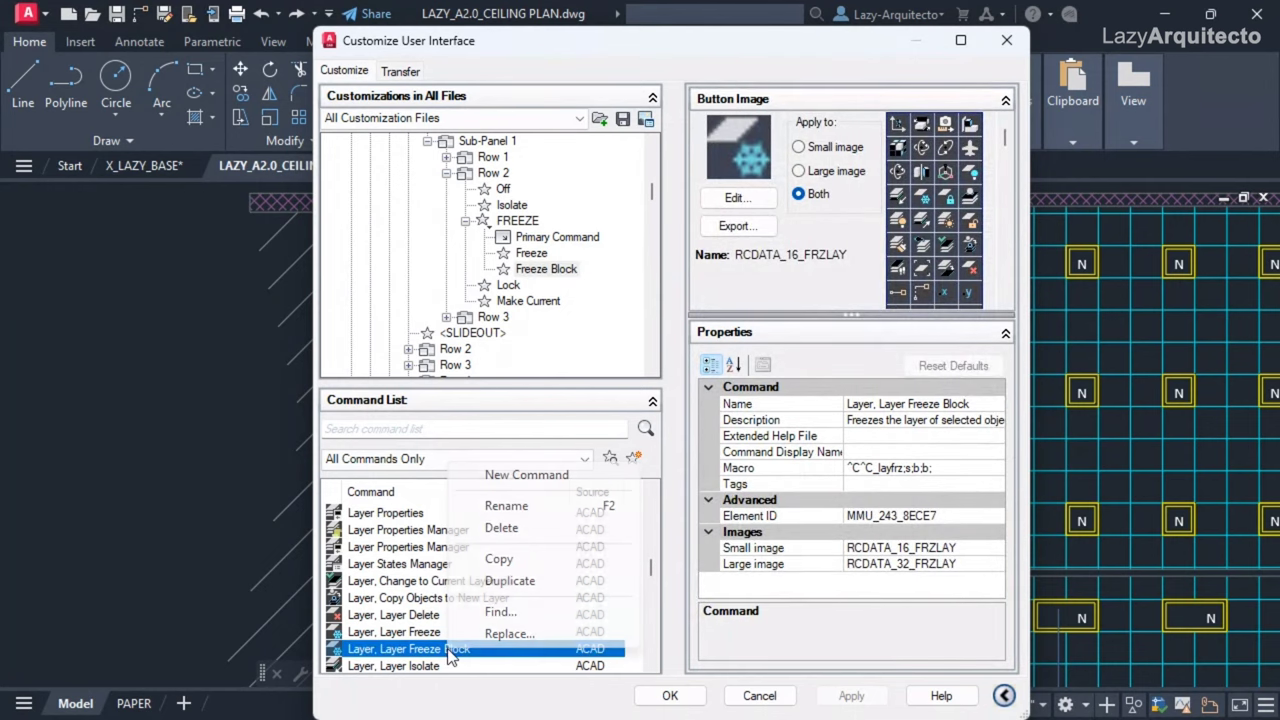
{"action": "left_click", "coordinate": [510, 581]}
{"action": "left_click", "coordinate": [984, 403]}
{"action": "type", "text": "Layer"}
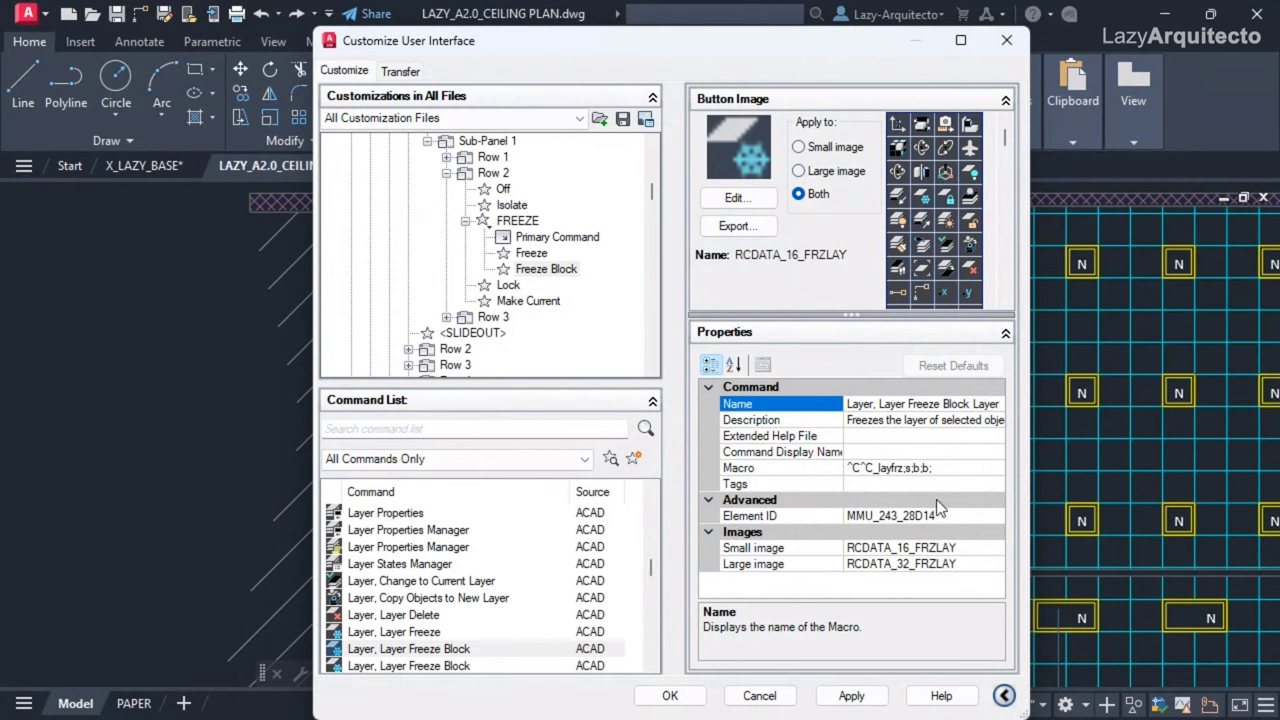
{"action": "left_click", "coordinate": [951, 468]}
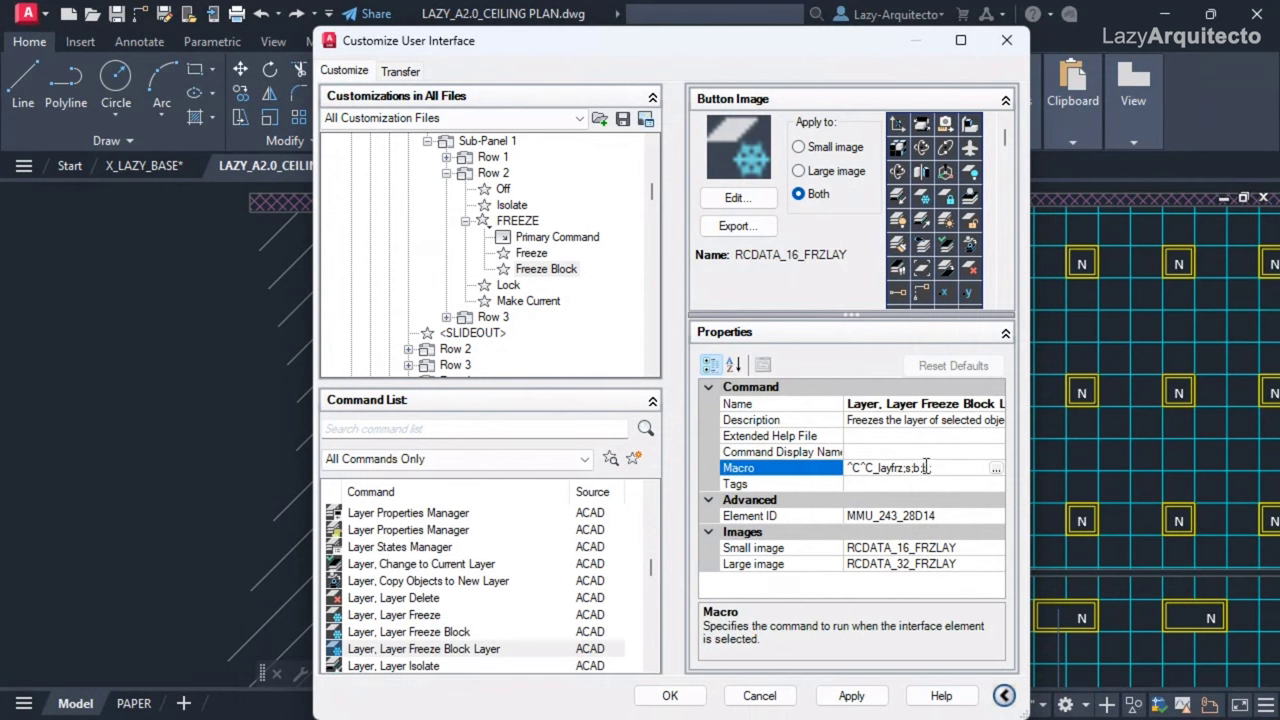
{"action": "type", "text": "e;"}
{"action": "left_click", "coordinate": [855, 694]}
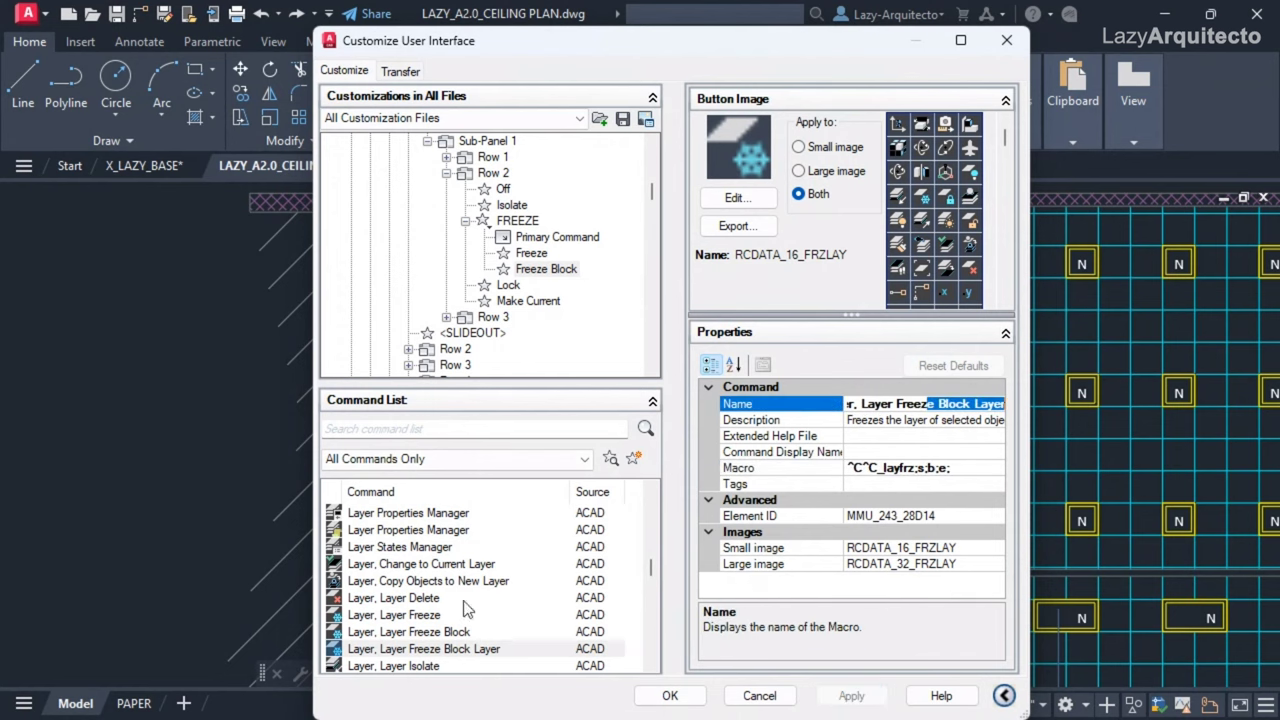
Add the new command under Freeze Block in FREEZE and name it Freeze Block Layer.
{"action": "left_click_drag", "start_coordinate": [385, 617], "coordinate": [520, 285]}
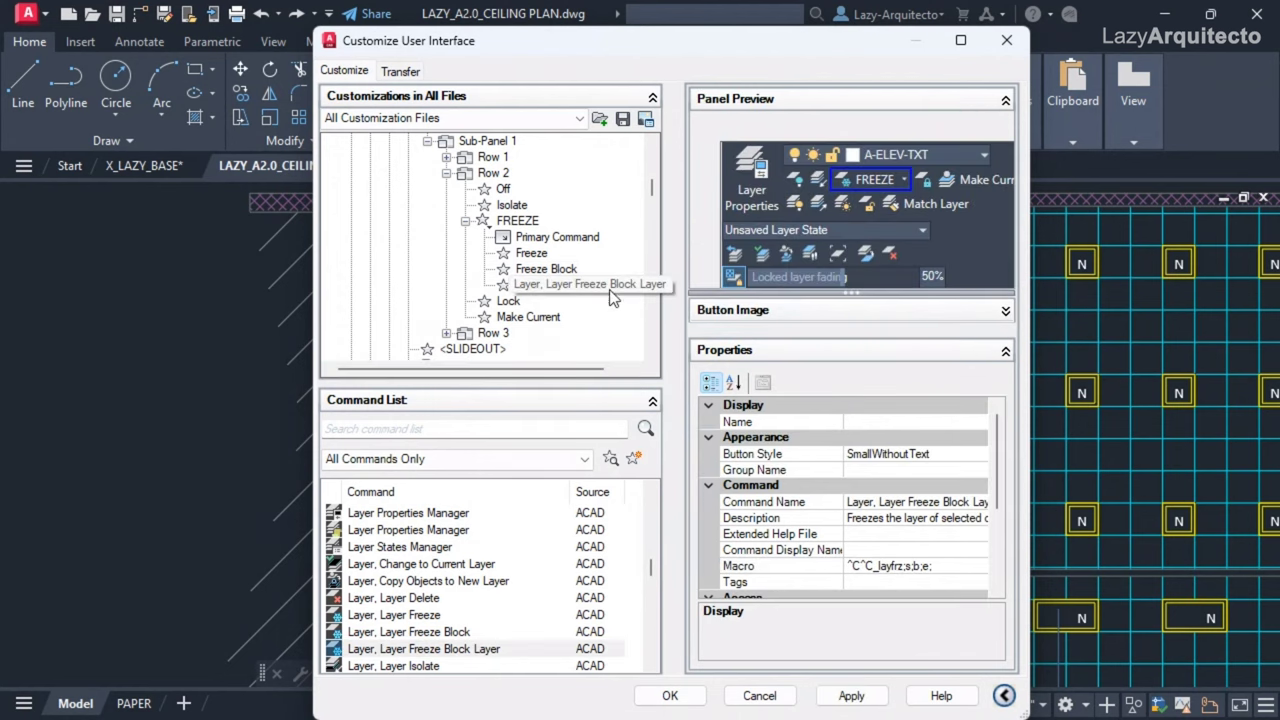
{"action": "left_click", "coordinate": [546, 269]}
{"action": "left_click", "coordinate": [558, 286]}
{"action": "left_click", "coordinate": [900, 421]}
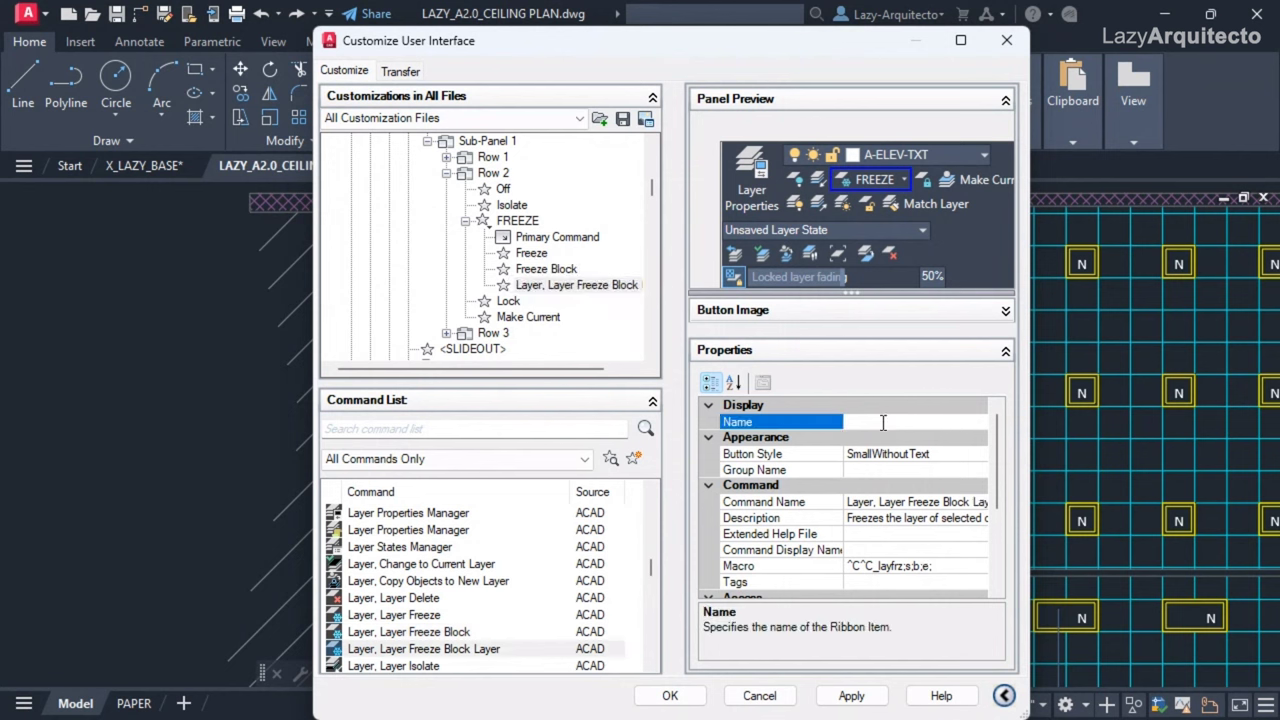
{"action": "type", "text": "Freeze Block Layer"}
{"action": "left_click", "coordinate": [938, 469]}
{"action": "left_click", "coordinate": [851, 694]}
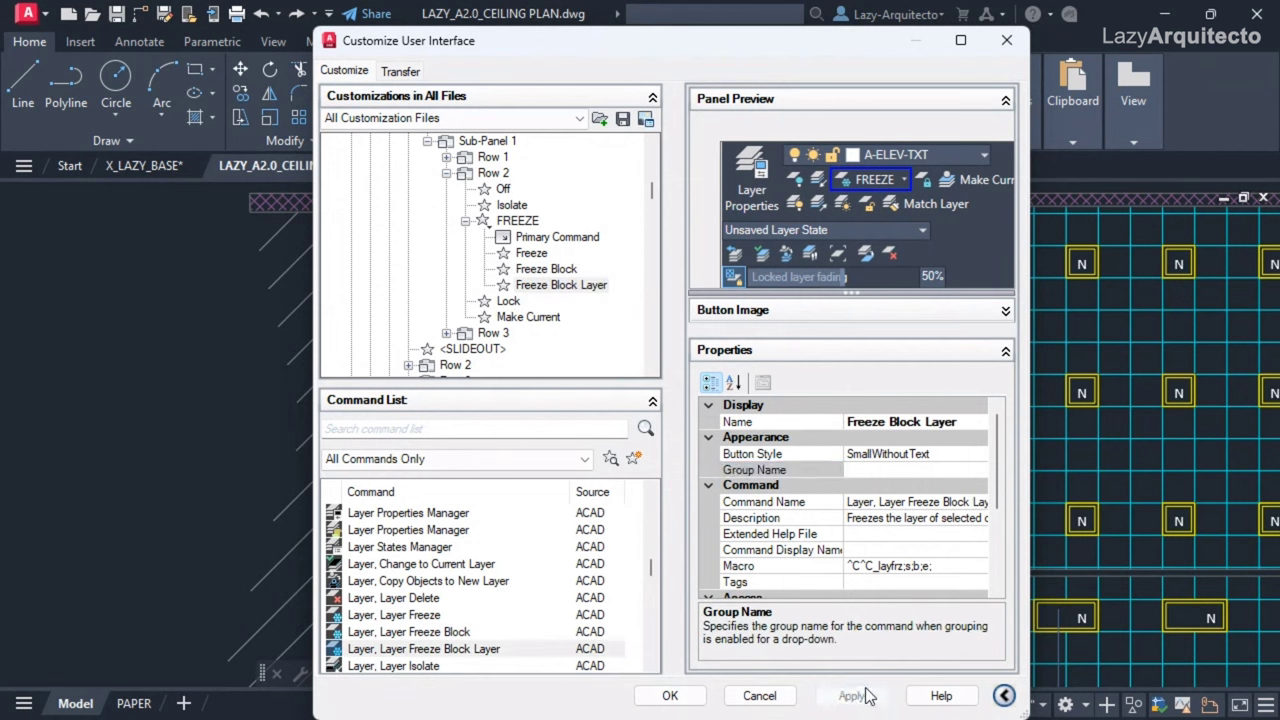
Review the Freeze, Freeze Block and Freeze Block Layer entries under FREEZE.
{"action": "left_click", "coordinate": [533, 254]}
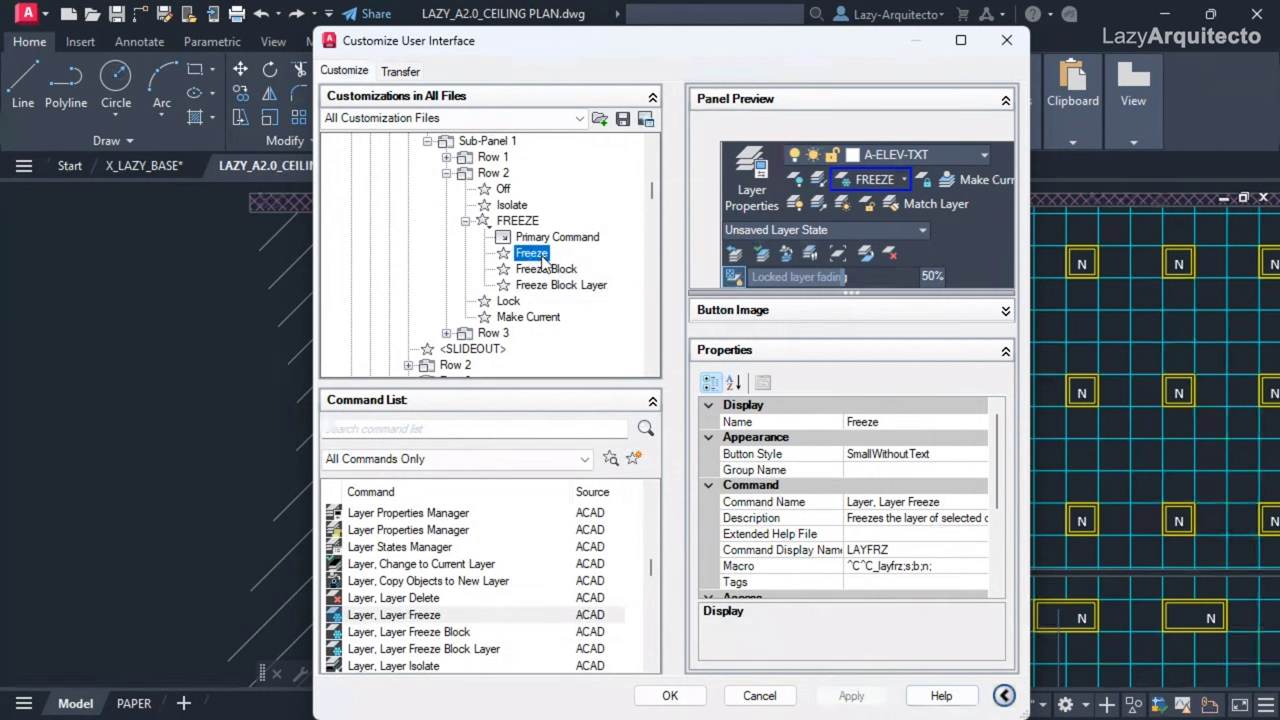
{"action": "left_click", "coordinate": [545, 270]}
{"action": "left_click", "coordinate": [541, 286]}
{"action": "left_click", "coordinate": [545, 270]}
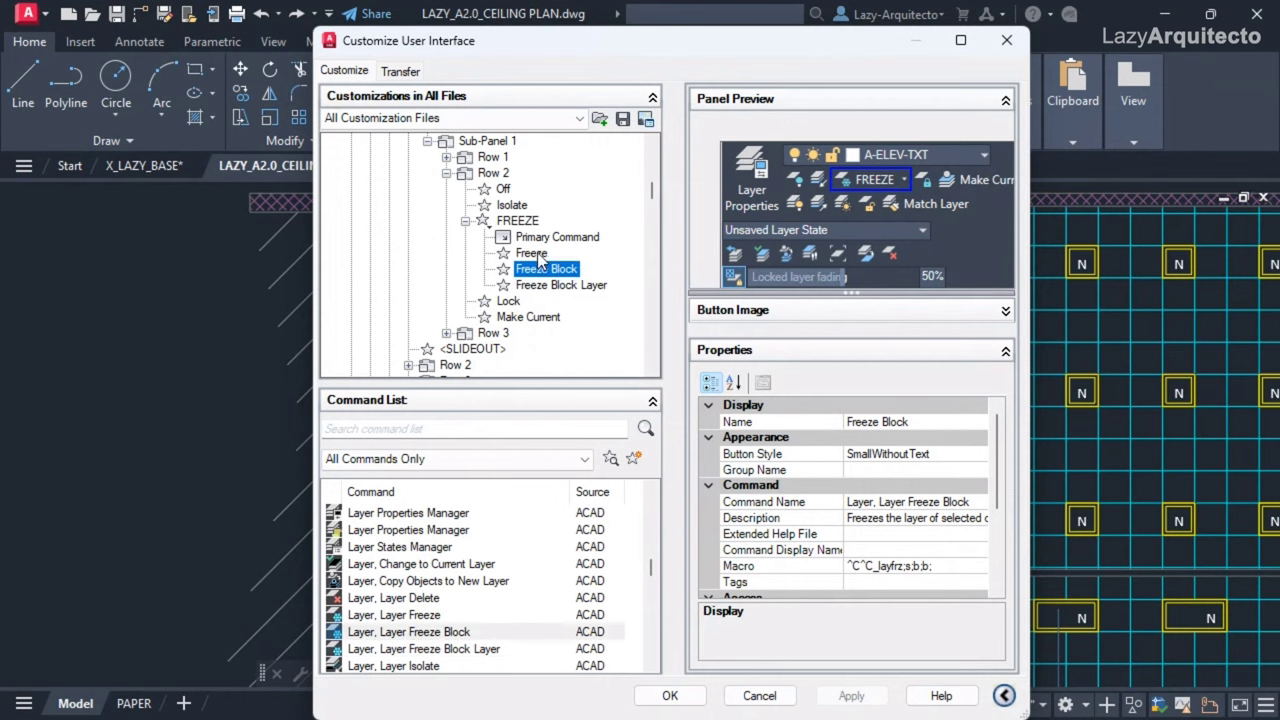
{"action": "left_click", "coordinate": [541, 255]}
{"action": "left_click", "coordinate": [545, 270]}
{"action": "left_click", "coordinate": [546, 286]}
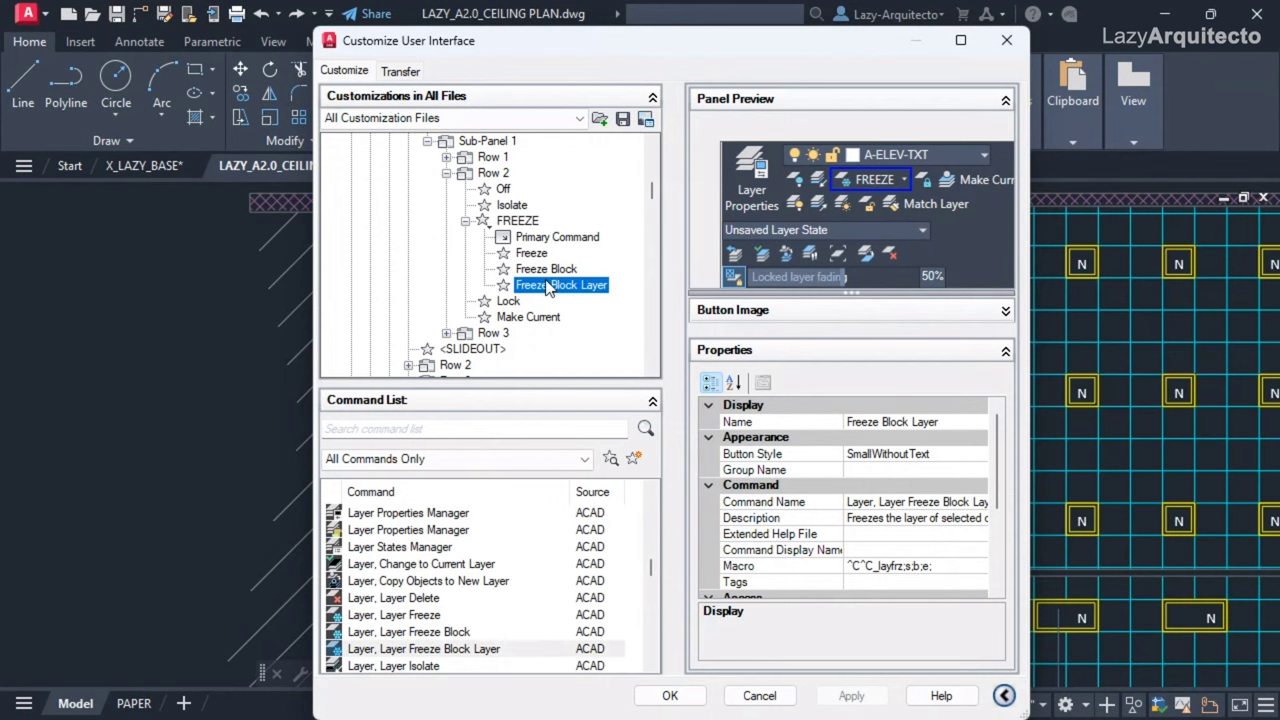